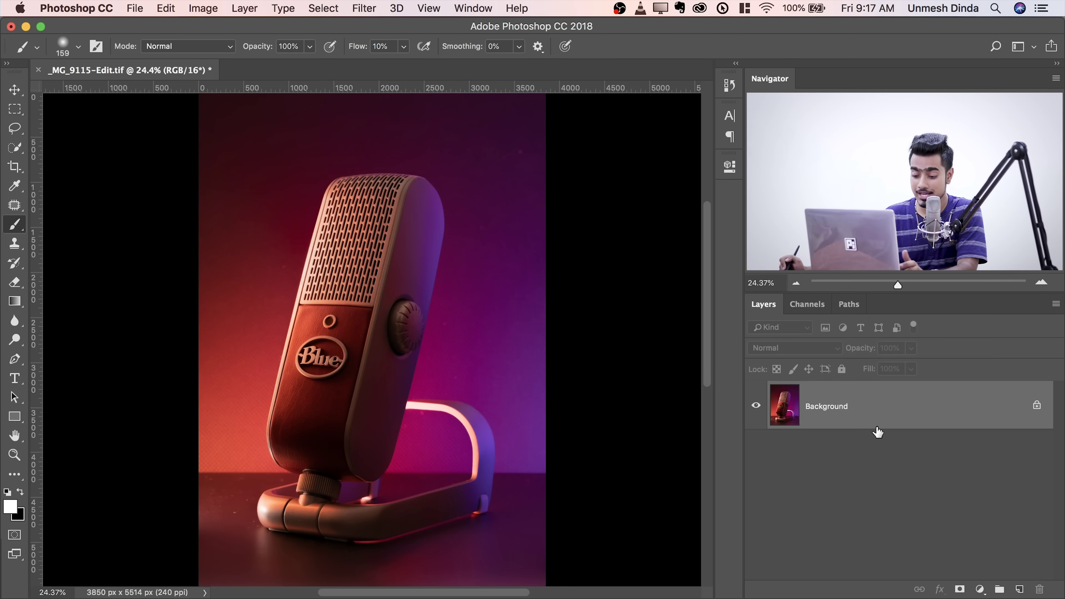
# Step: Duplicate the Background layer and convert the copy for smart filters
pyautogui.press('super+j')
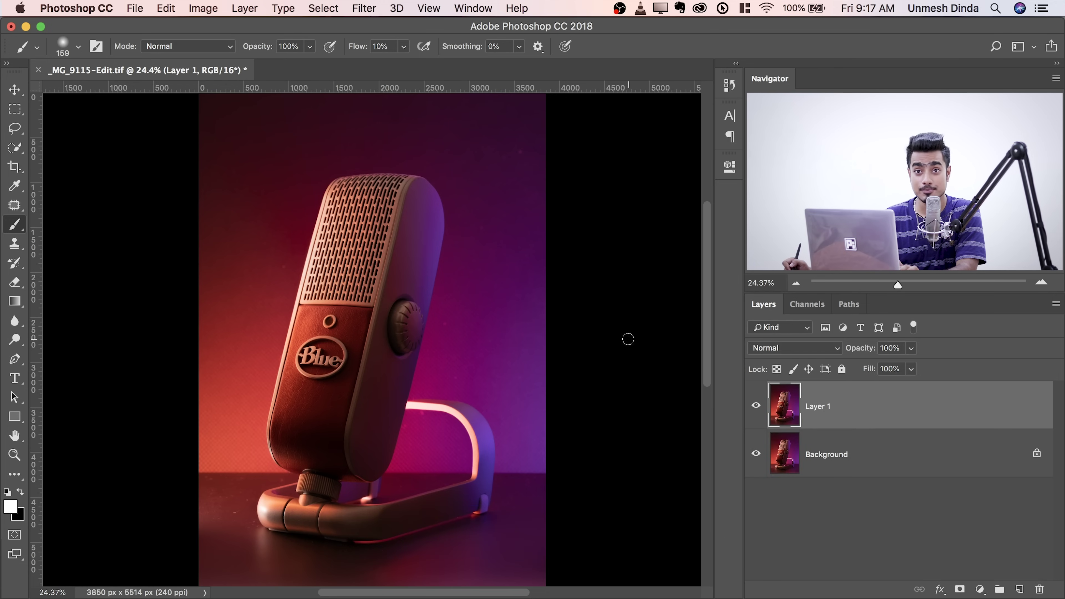
pyautogui.click(363, 8)
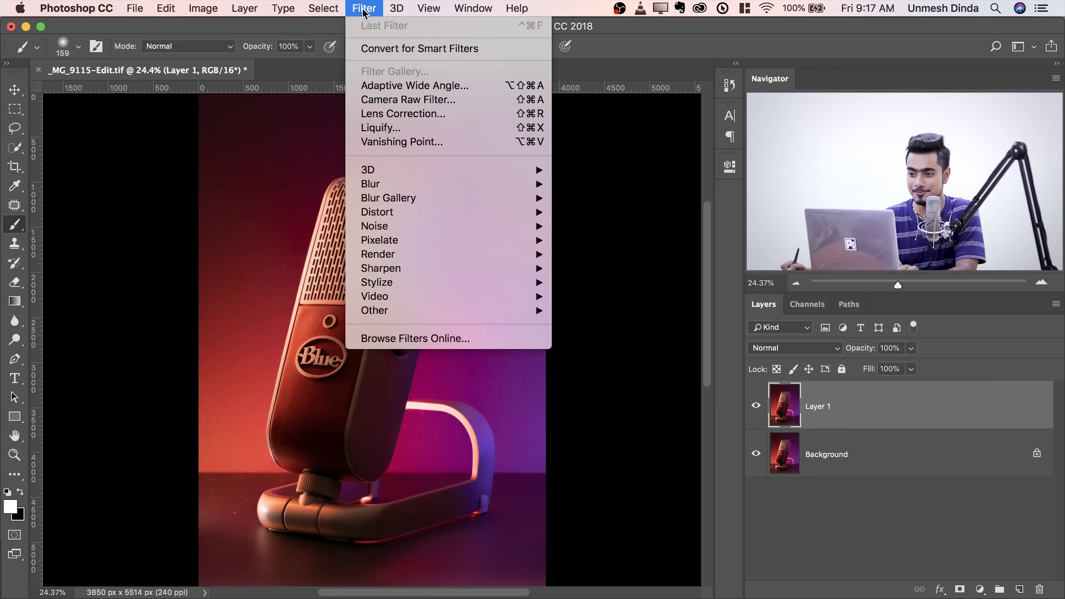
pyautogui.click(368, 41)
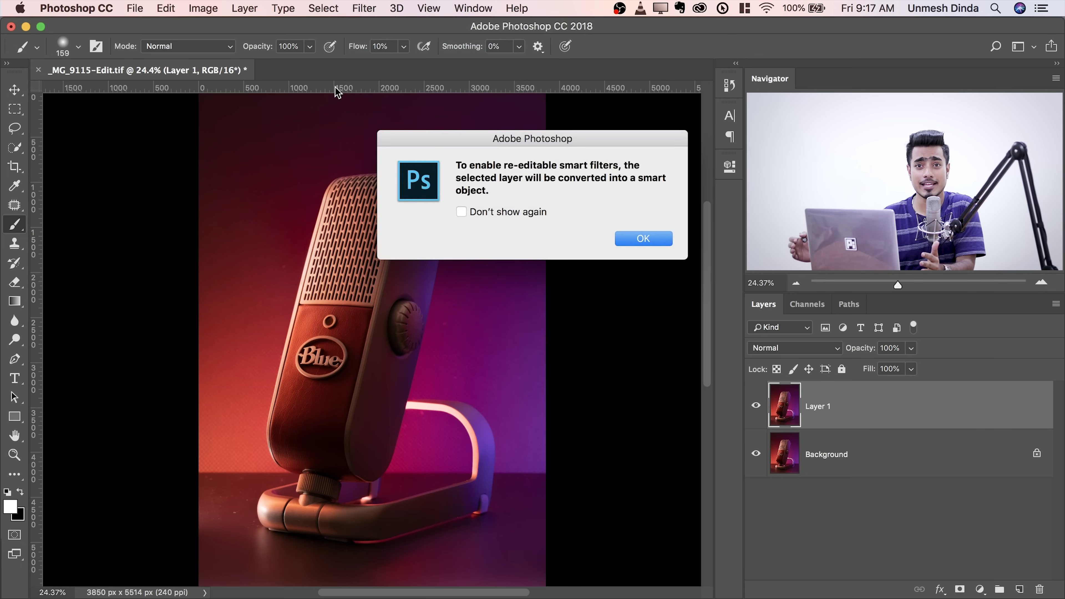
pyautogui.click(643, 239)
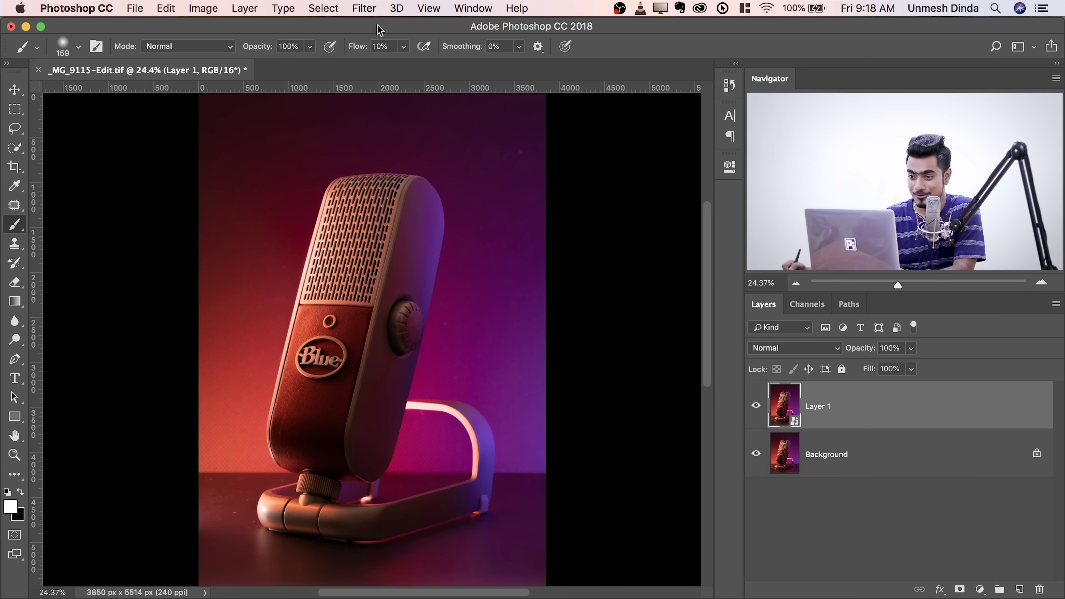
# Step: Start a Dust & Scratches filter on the duplicate layer with threshold 0 and a radius of 32 pixels
pyautogui.click(364, 8)
pyautogui.moveTo(459, 231)
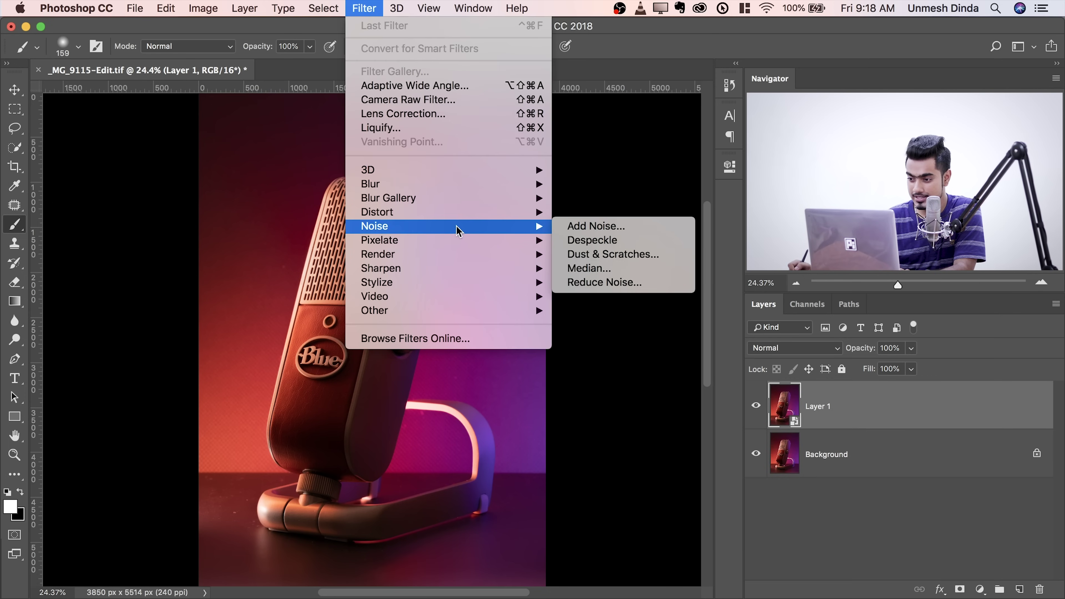
pyautogui.click(603, 254)
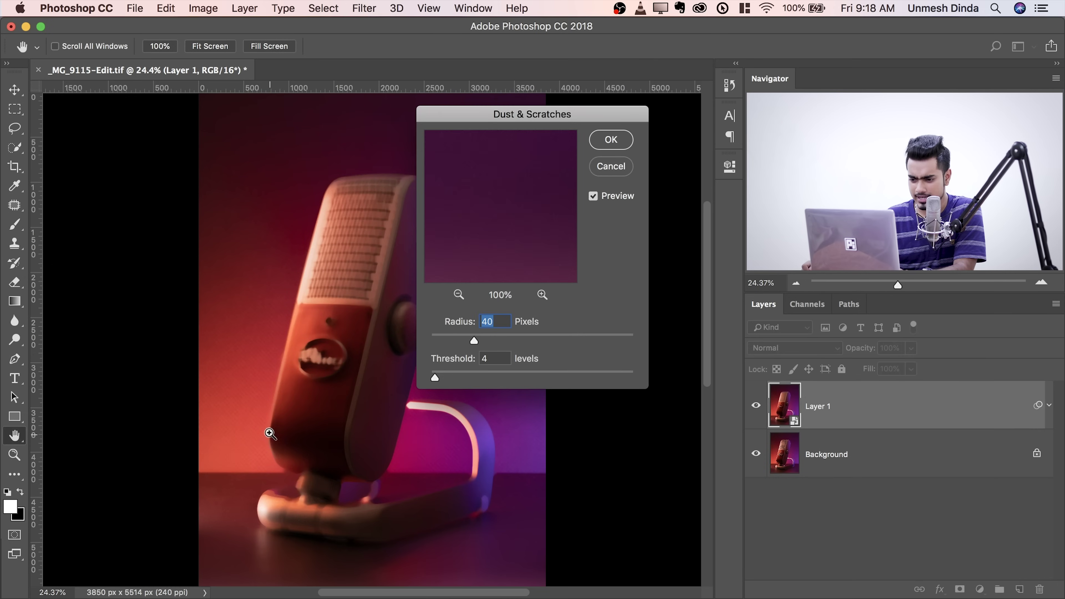
pyautogui.moveTo(270, 433); pyautogui.dragTo(420, 414)
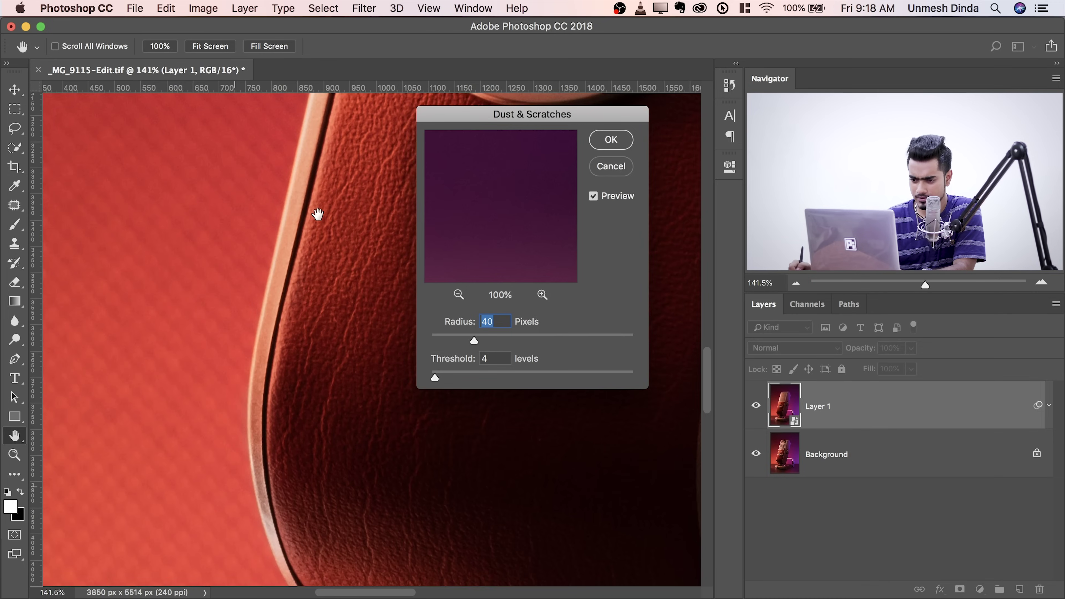
pyautogui.moveTo(251, 541); pyautogui.dragTo(345, 304)
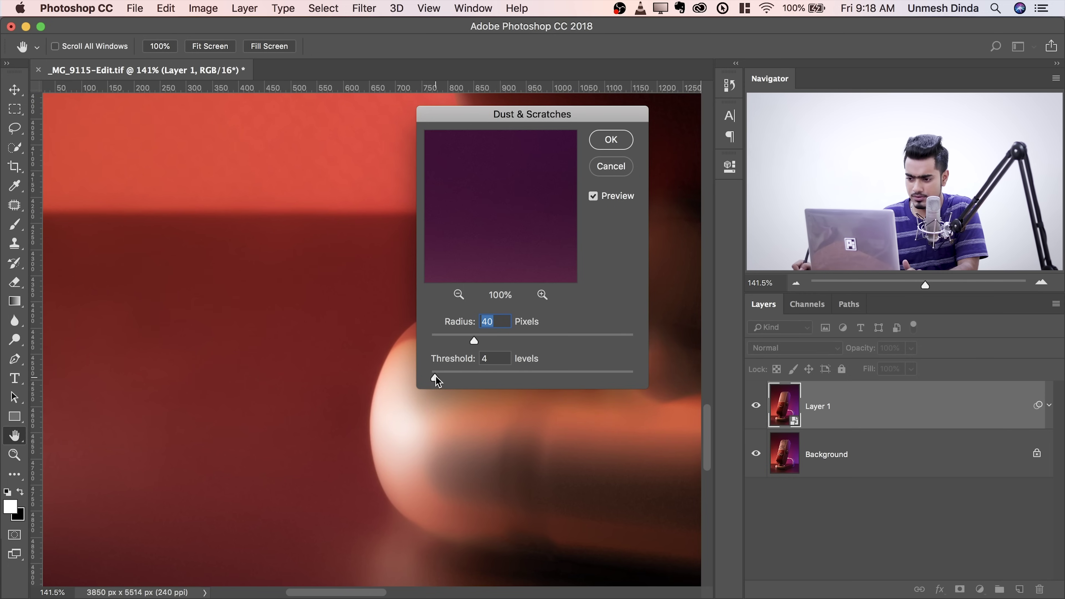
pyautogui.moveTo(436, 376); pyautogui.dragTo(419, 377)
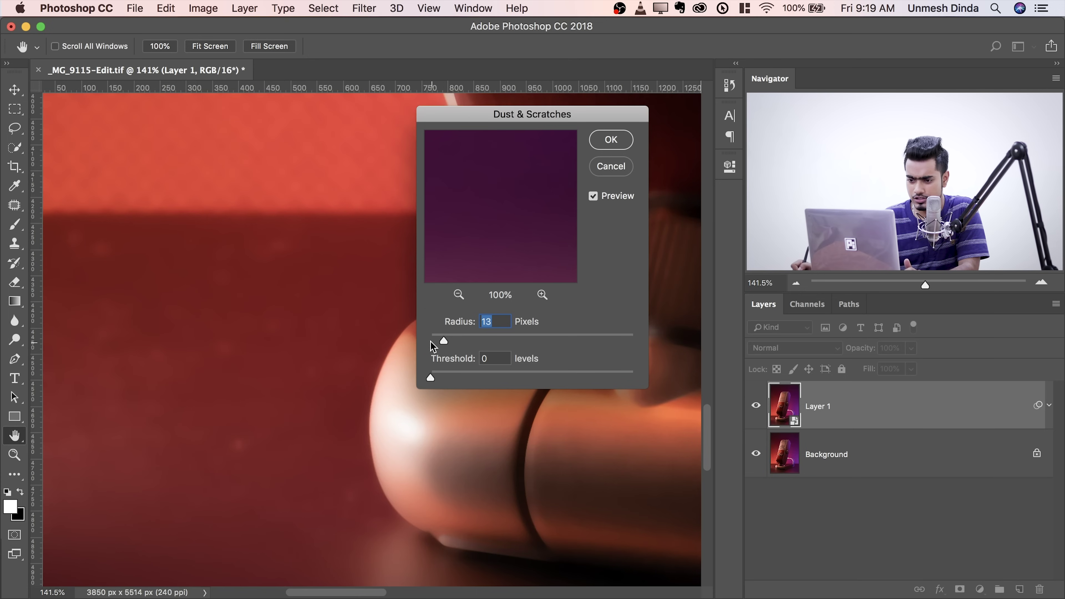
pyautogui.moveTo(444, 340); pyautogui.dragTo(439, 339)
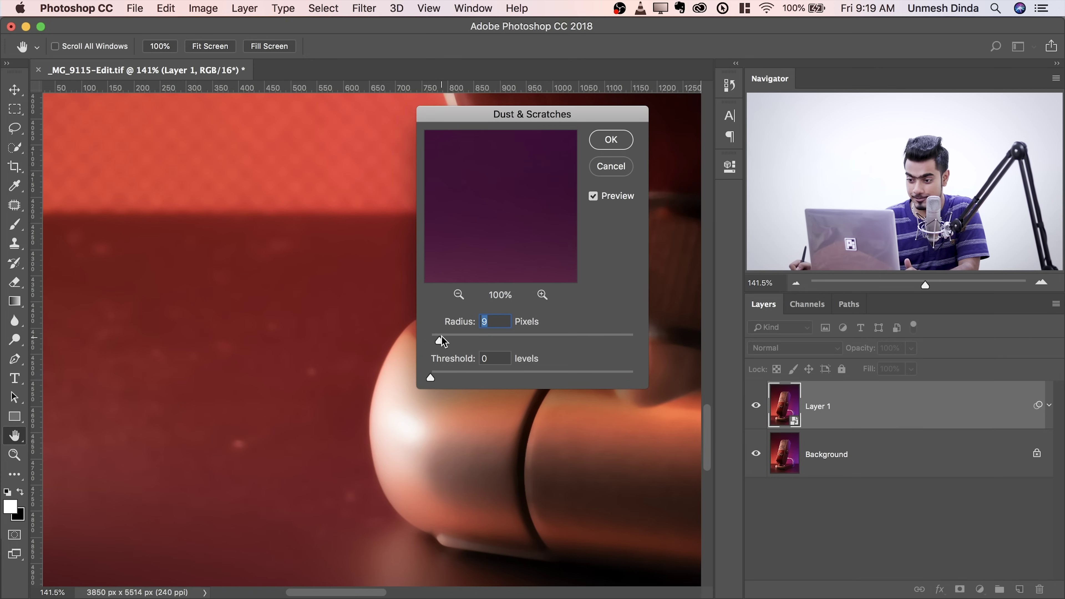
pyautogui.moveTo(447, 341); pyautogui.dragTo(453, 338)
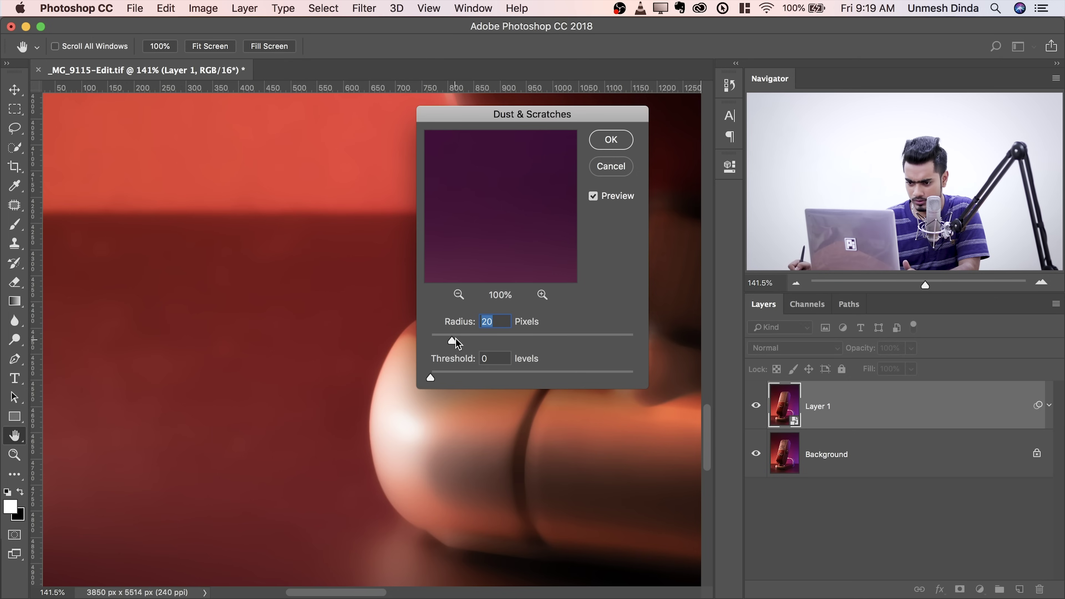
pyautogui.moveTo(459, 341); pyautogui.dragTo(462, 340)
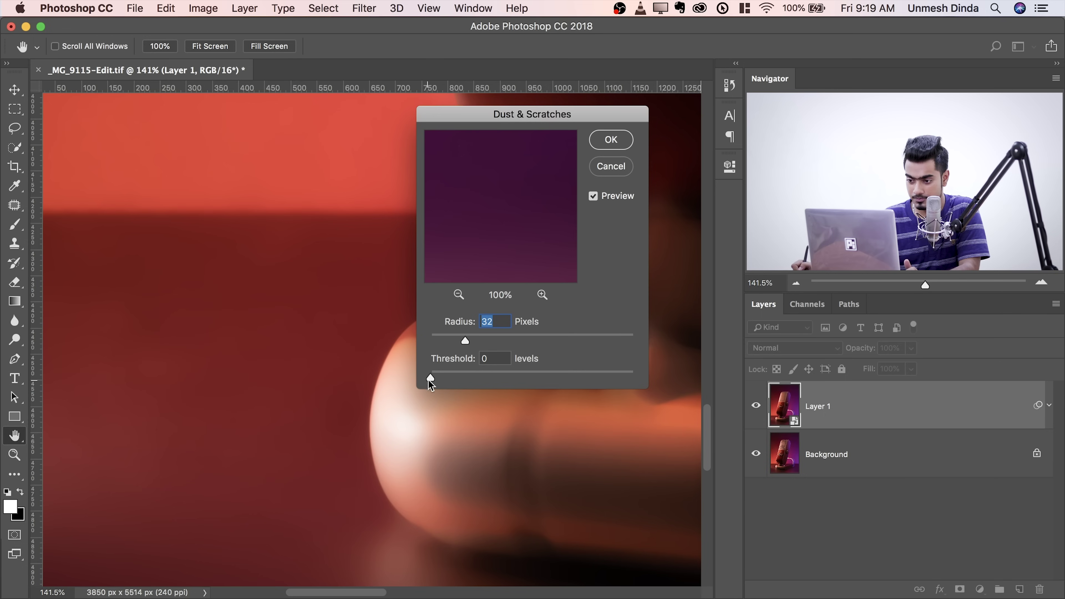
# Step: Set the Dust & Scratches threshold to 5 levels and apply the filter
pyautogui.moveTo(430, 379); pyautogui.dragTo(443, 378)
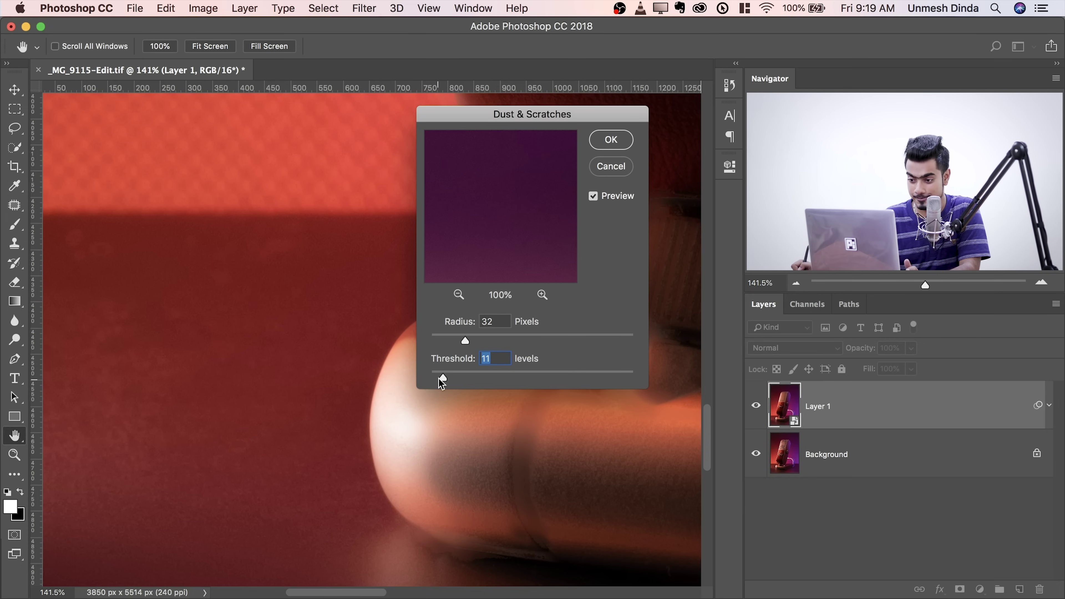
pyautogui.moveTo(439, 378); pyautogui.dragTo(438, 377)
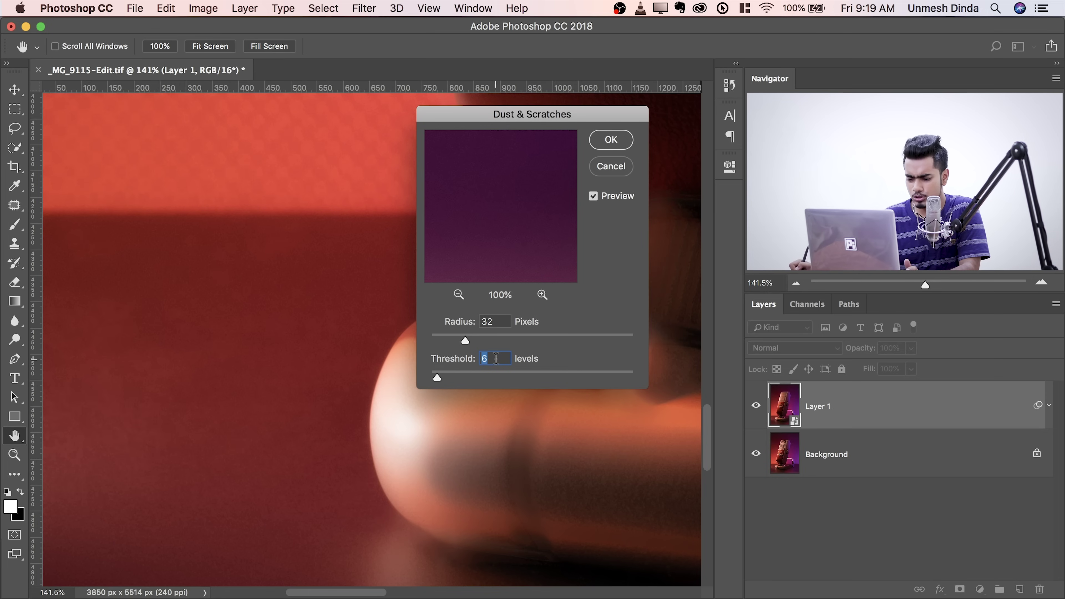
pyautogui.write('4')
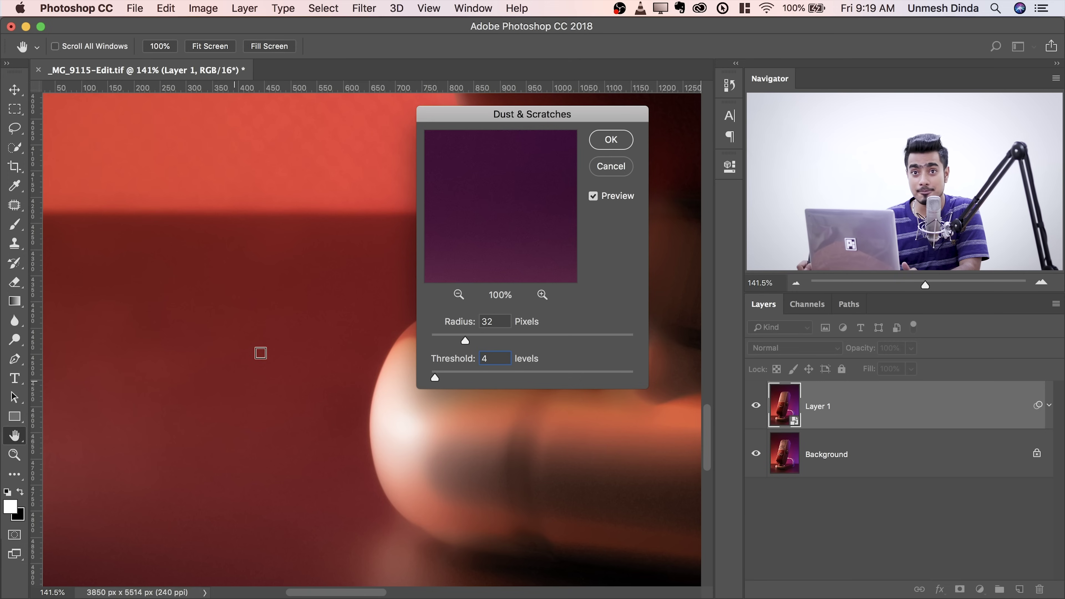
pyautogui.write('5')
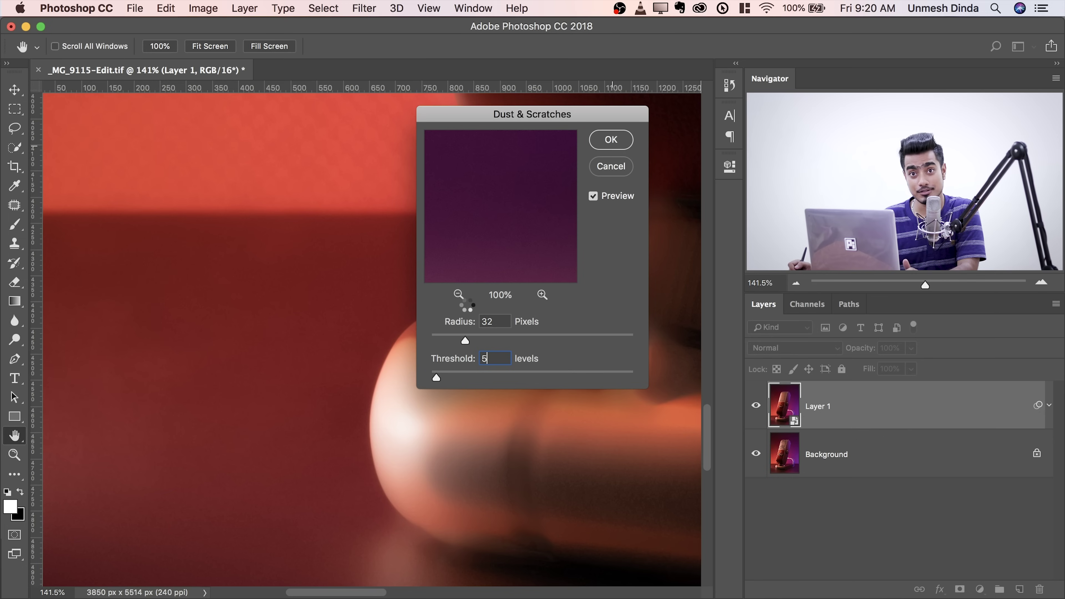
pyautogui.press('Return')
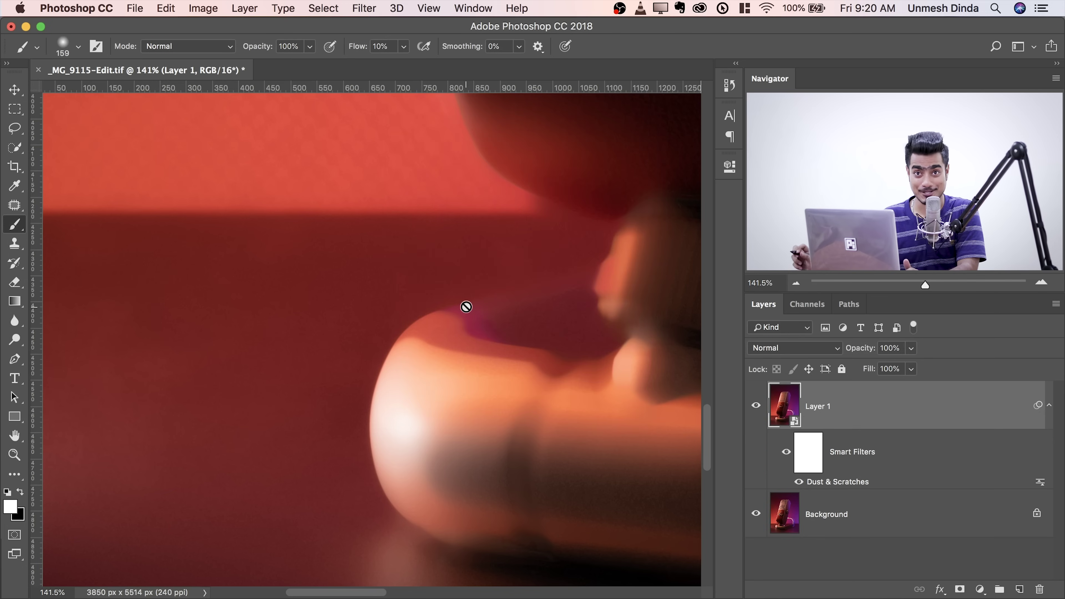
# Step: Add a black layer mask to Layer 1 to hide the filtered copy
pyautogui.moveTo(528, 284); pyautogui.dragTo(390, 348)
pyautogui.moveTo(308, 443); pyautogui.dragTo(395, 345)
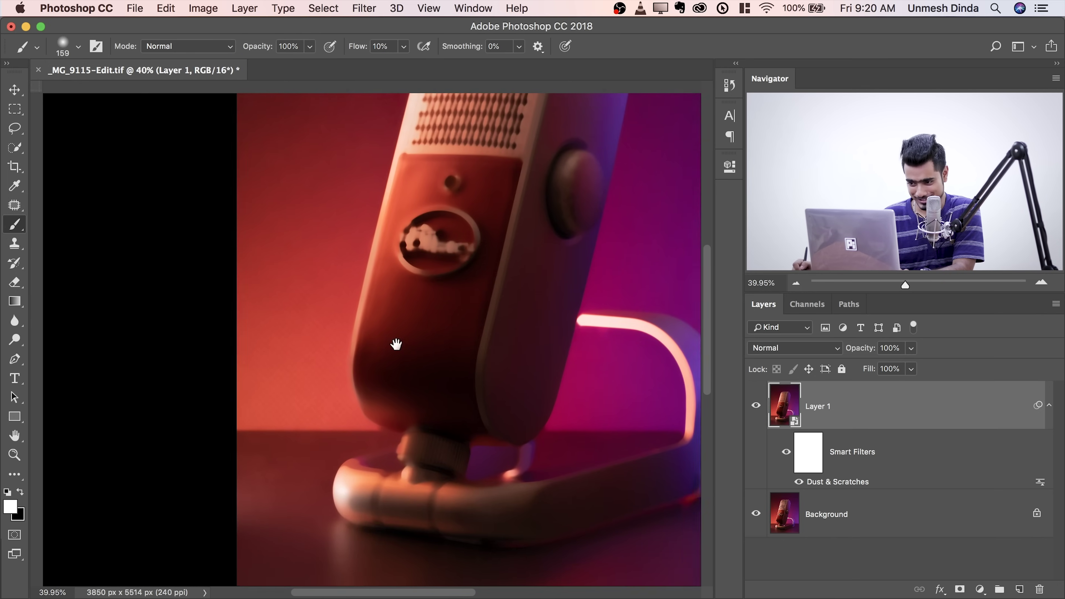
pyautogui.moveTo(329, 414); pyautogui.dragTo(460, 376)
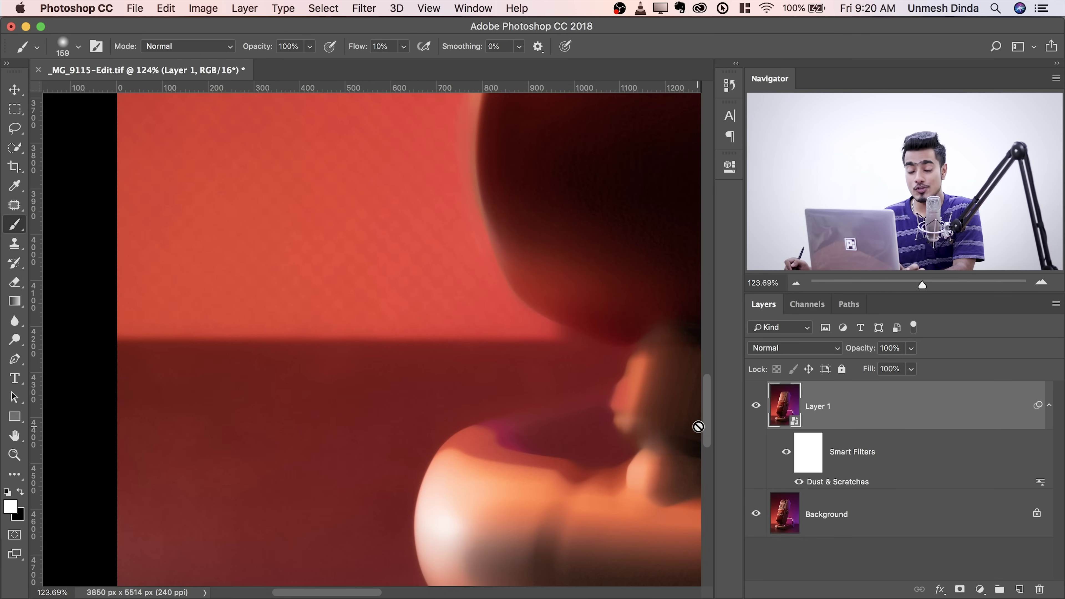
pyautogui.keyDown('alt'); pyautogui.click(960, 589); pyautogui.keyUp('alt')
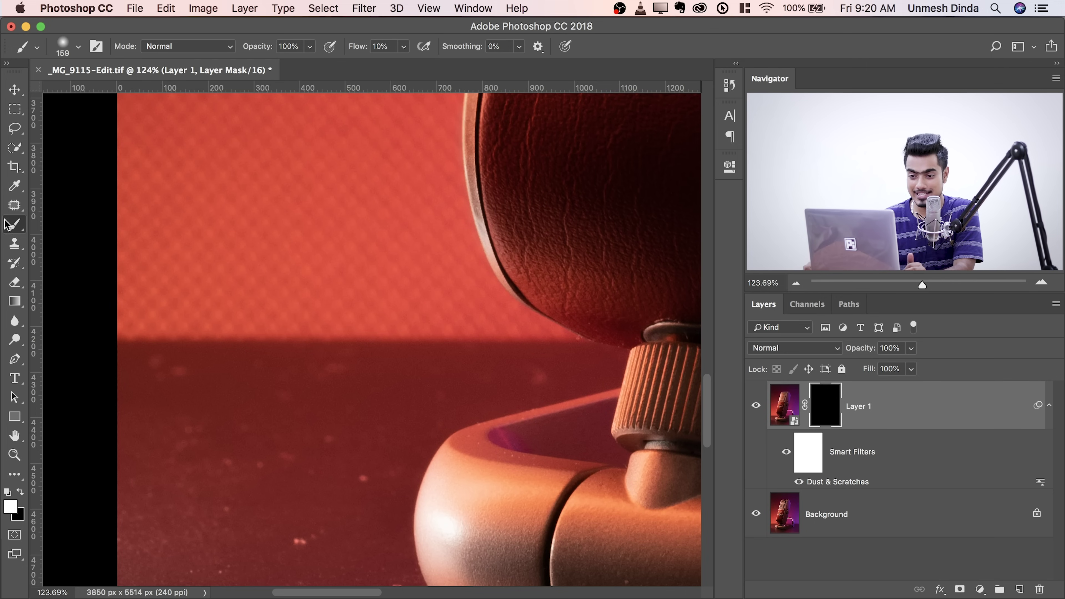
# Step: Set up a soft round white brush of about 72 px with 100% flow for painting on the mask
pyautogui.moveTo(316, 402); pyautogui.dragTo(337, 402)
pyautogui.moveTo(337, 402)
pyautogui.mouseDown()
pyautogui.moveTo(296, 342)
pyautogui.moveTo(315, 378)
pyautogui.moveTo(283, 373)
pyautogui.mouseUp()
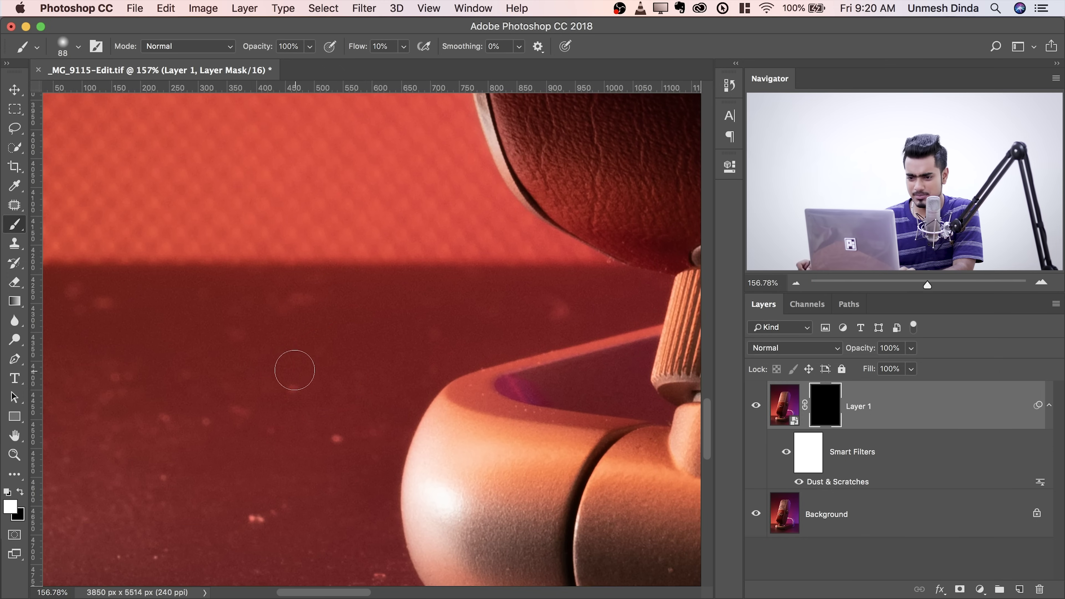
pyautogui.click(78, 46)
pyautogui.moveTo(172, 210); pyautogui.dragTo(176, 183)
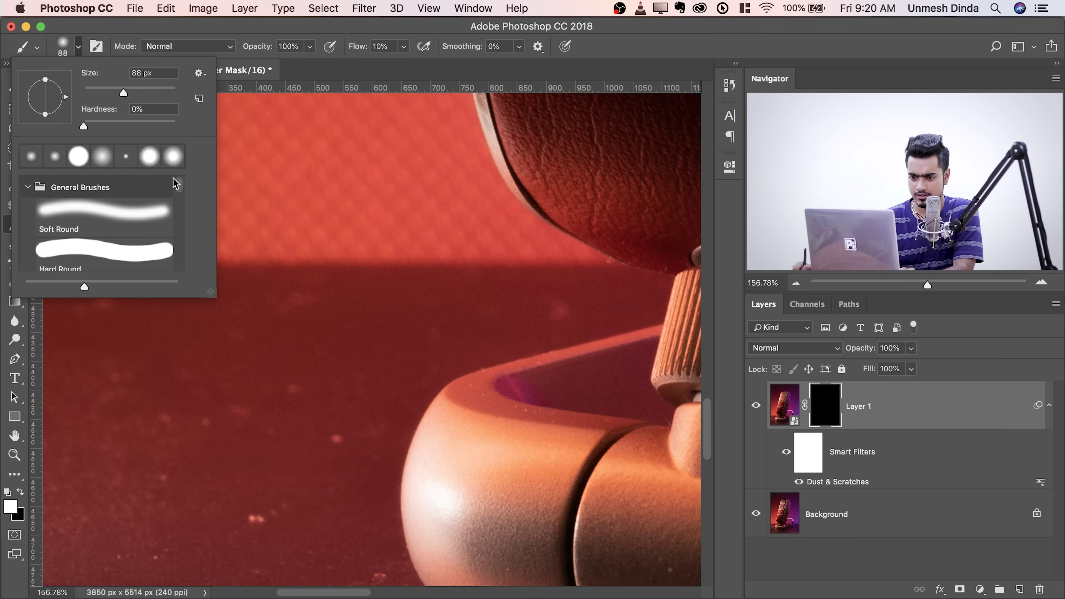
pyautogui.click(140, 218)
pyautogui.moveTo(289, 346); pyautogui.dragTo(276, 351)
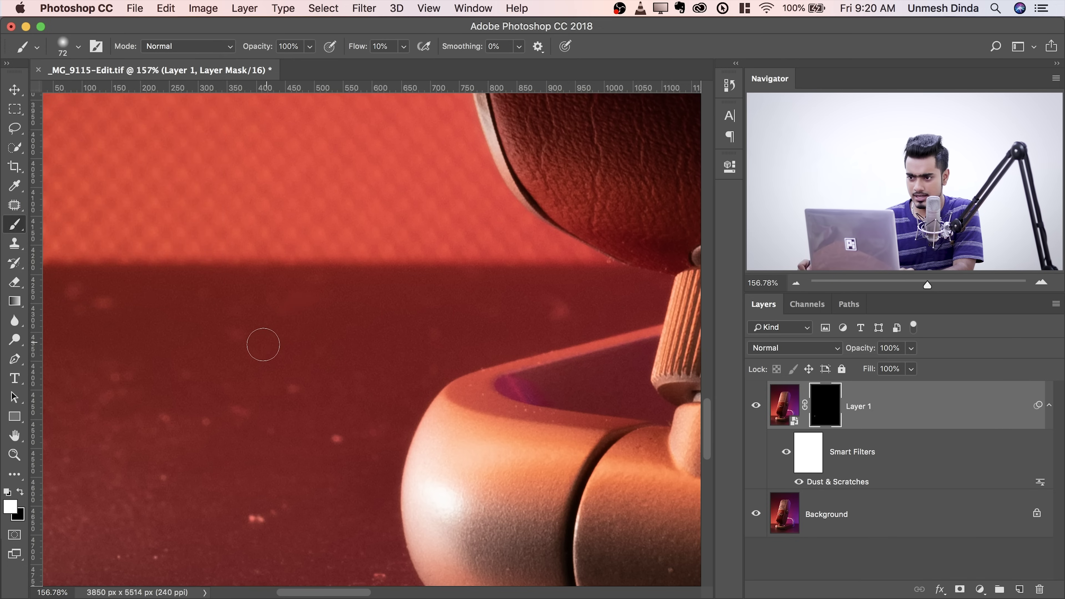
pyautogui.click(403, 46)
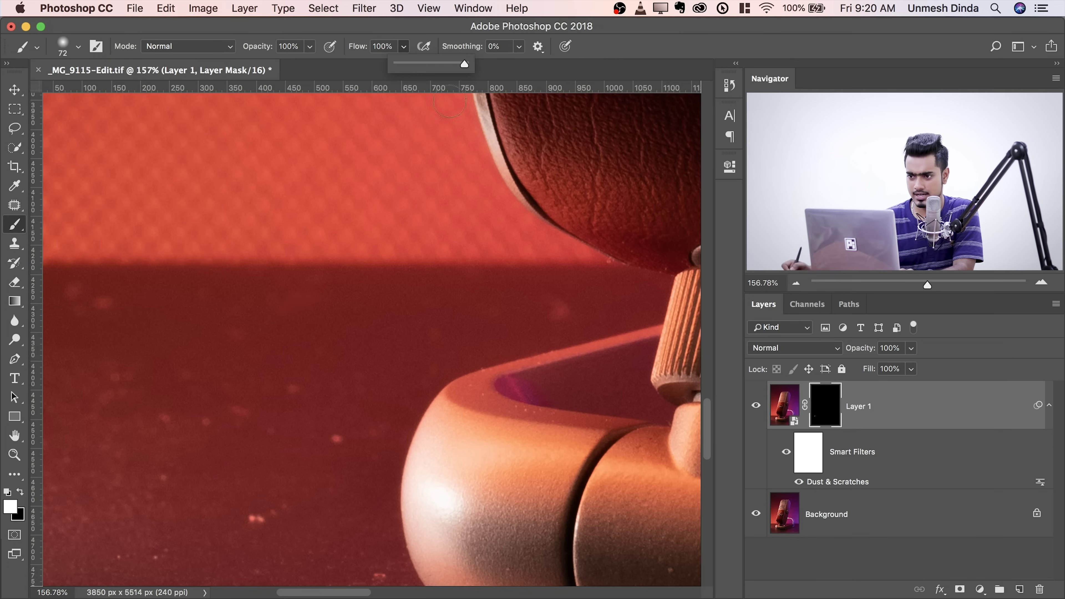
# Step: Paint white on the layer mask over the dusty red tabletop to the left of the microphone's base
pyautogui.moveTo(243, 311); pyautogui.dragTo(274, 245)
pyautogui.moveTo(270, 290)
pyautogui.mouseDown()
pyautogui.moveTo(306, 290)
pyautogui.moveTo(285, 352)
pyautogui.moveTo(190, 302)
pyautogui.moveTo(195, 357)
pyautogui.moveTo(124, 312)
pyautogui.moveTo(58, 248)
pyautogui.moveTo(157, 239)
pyautogui.mouseUp()
pyautogui.moveTo(520, 243)
pyautogui.mouseDown()
pyautogui.moveTo(561, 242)
pyautogui.moveTo(352, 237)
pyautogui.moveTo(198, 279)
pyautogui.mouseUp()
pyautogui.moveTo(286, 339)
pyautogui.mouseDown()
pyautogui.moveTo(275, 287)
pyautogui.moveTo(316, 279)
pyautogui.mouseUp()
pyautogui.moveTo(319, 321)
pyautogui.mouseDown()
pyautogui.moveTo(415, 237)
pyautogui.moveTo(261, 368)
pyautogui.moveTo(72, 359)
pyautogui.moveTo(368, 440)
pyautogui.moveTo(393, 517)
pyautogui.moveTo(326, 319)
pyautogui.mouseUp()
pyautogui.moveTo(382, 294)
pyautogui.mouseDown()
pyautogui.moveTo(297, 311)
pyautogui.moveTo(454, 290)
pyautogui.moveTo(309, 295)
pyautogui.moveTo(604, 291)
pyautogui.mouseUp()
pyautogui.moveTo(543, 293); pyautogui.dragTo(343, 305)
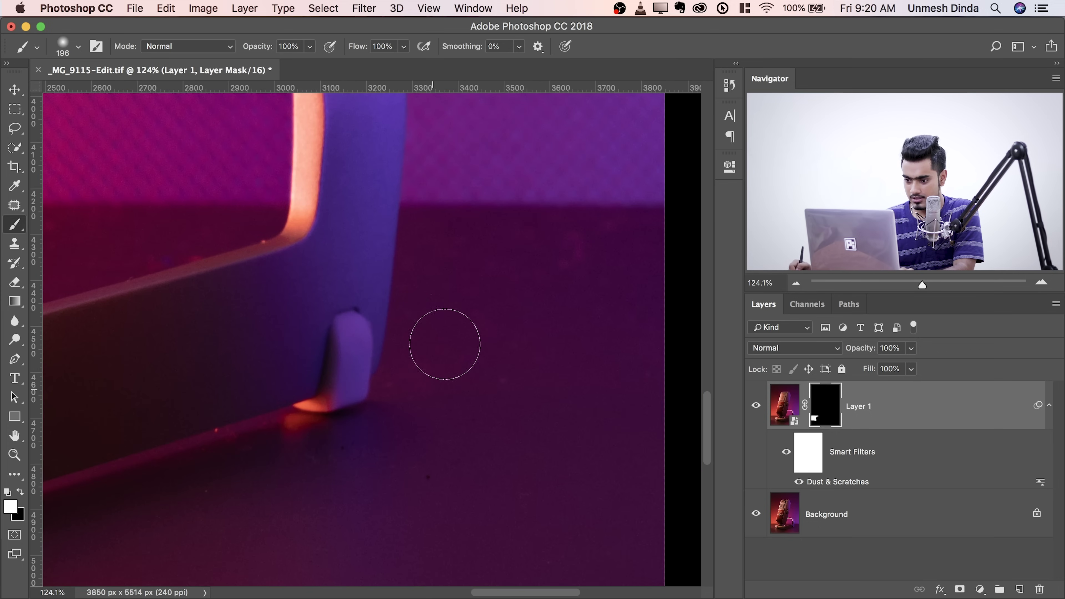
# Step: Paint the mask white over the purple tabletop right of the stand with a 196 px brush, undoing a stroke along the way
pyautogui.moveTo(464, 296); pyautogui.dragTo(444, 340)
pyautogui.moveTo(427, 290); pyautogui.dragTo(411, 343)
pyautogui.moveTo(382, 290)
pyautogui.mouseDown()
pyautogui.moveTo(393, 312)
pyautogui.moveTo(418, 309)
pyautogui.mouseUp()
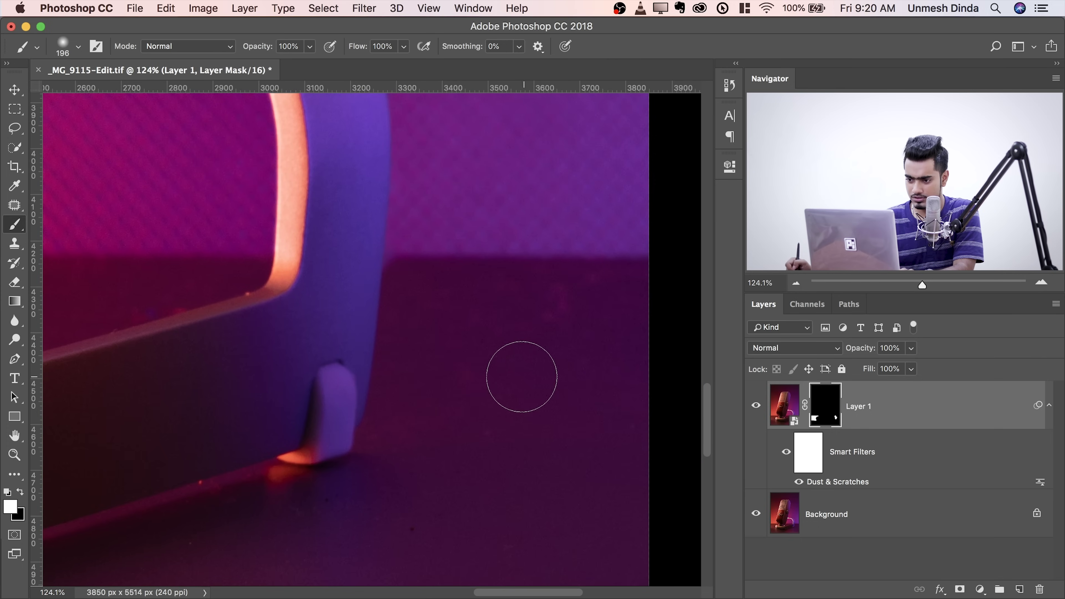
pyautogui.press('super+z')
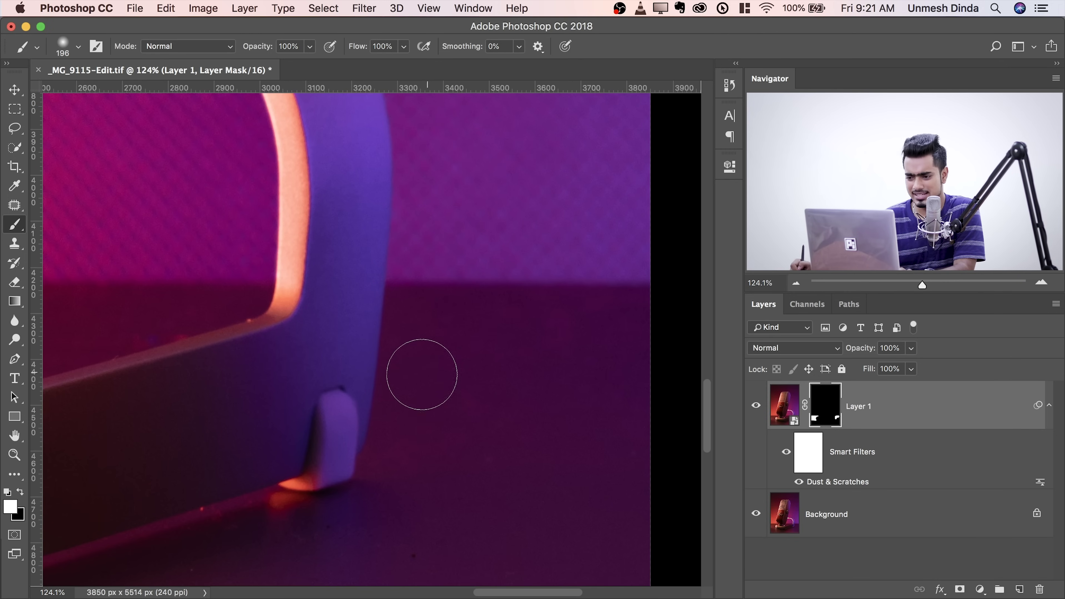
pyautogui.moveTo(422, 374); pyautogui.dragTo(453, 295)
pyautogui.moveTo(513, 328); pyautogui.dragTo(580, 388)
# Step: Try to paint out the red speck on the lower edge of the stand and undo the stroke
pyautogui.moveTo(255, 552)
pyautogui.mouseDown()
pyautogui.moveTo(406, 455)
pyautogui.moveTo(491, 527)
pyautogui.mouseUp()
pyautogui.press('super+r')
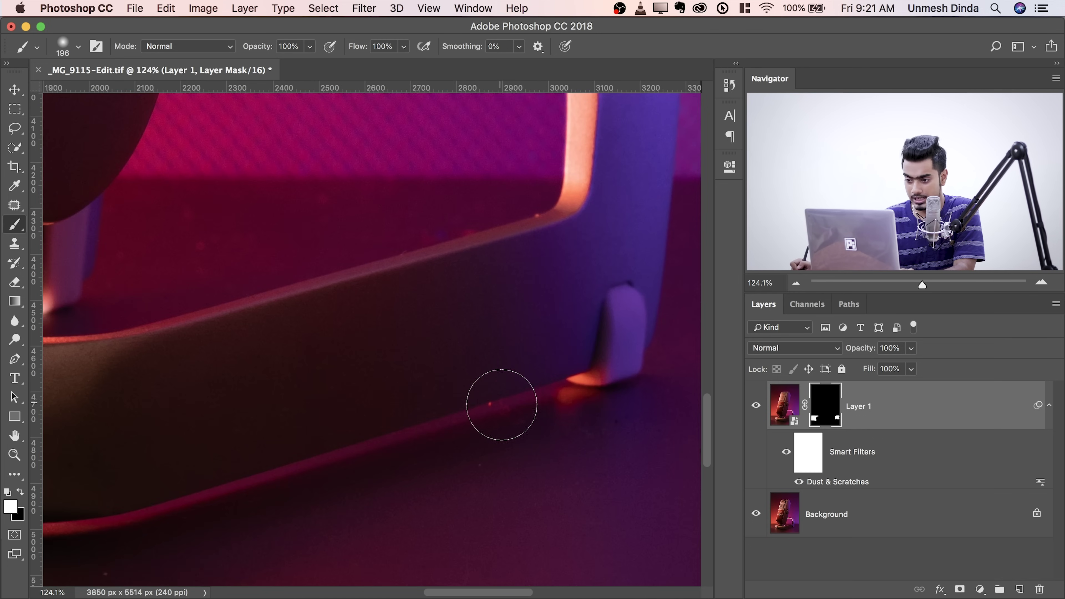
pyautogui.moveTo(501, 405)
pyautogui.mouseDown()
pyautogui.moveTo(458, 423)
pyautogui.moveTo(500, 402)
pyautogui.mouseUp()
pyautogui.press('super+z')
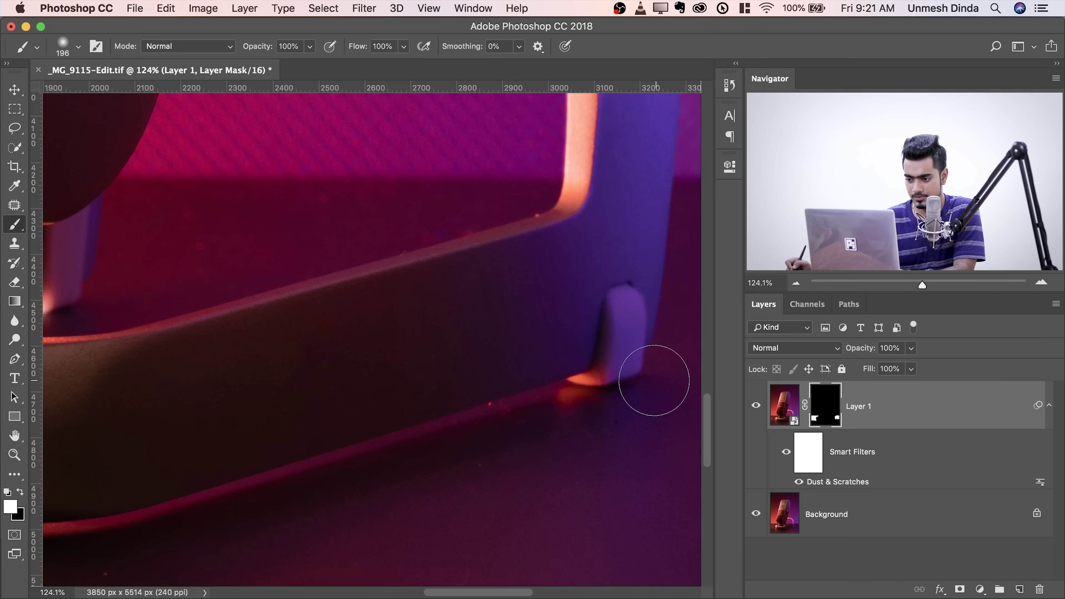
# Step: Paint the mask white over the dusty tabletop inside the stand's opening with a 97 px brush
pyautogui.moveTo(414, 309); pyautogui.dragTo(425, 410)
pyautogui.moveTo(217, 350)
pyautogui.mouseDown()
pyautogui.moveTo(295, 307)
pyautogui.moveTo(280, 304)
pyautogui.mouseUp()
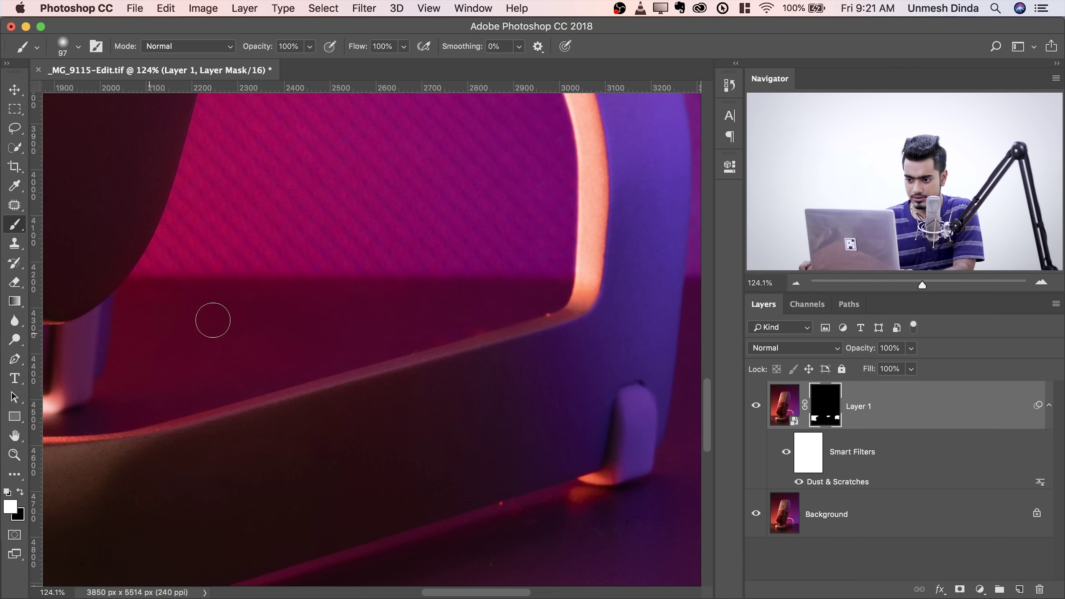
pyautogui.moveTo(213, 320)
pyautogui.mouseDown()
pyautogui.moveTo(380, 327)
pyautogui.moveTo(345, 309)
pyautogui.moveTo(376, 304)
pyautogui.moveTo(319, 288)
pyautogui.moveTo(363, 292)
pyautogui.moveTo(365, 302)
pyautogui.mouseUp()
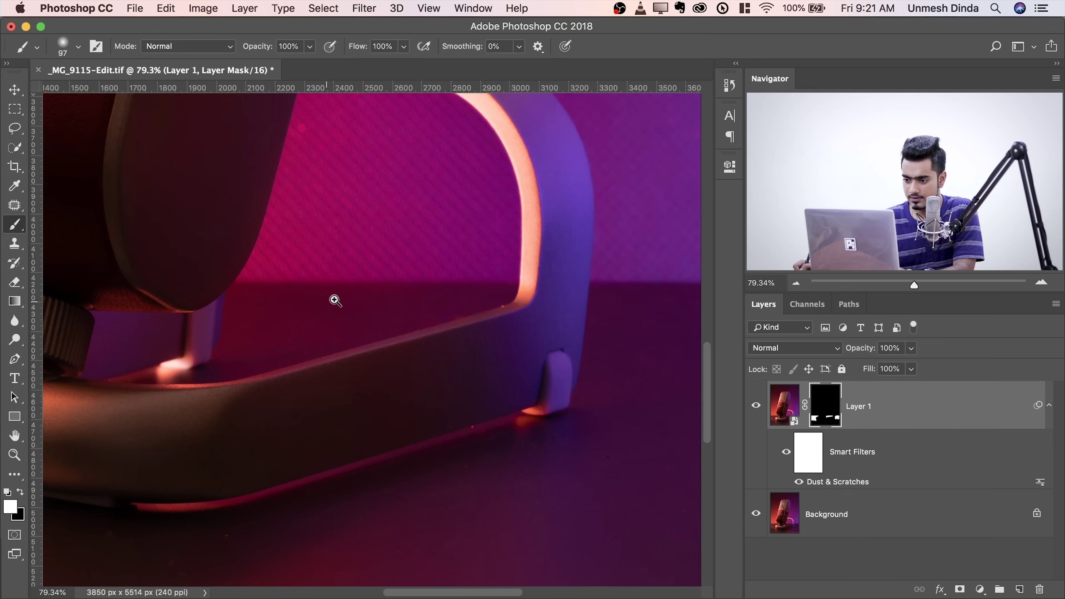
# Step: Try painting the mask over the dust spots in the purple background right of the microphone's top with a 181 px brush, and undo it
pyautogui.moveTo(422, 214)
pyautogui.mouseDown()
pyautogui.moveTo(423, 404)
pyautogui.moveTo(319, 295)
pyautogui.moveTo(321, 257)
pyautogui.moveTo(314, 290)
pyautogui.mouseUp()
pyautogui.moveTo(257, 397); pyautogui.dragTo(232, 390)
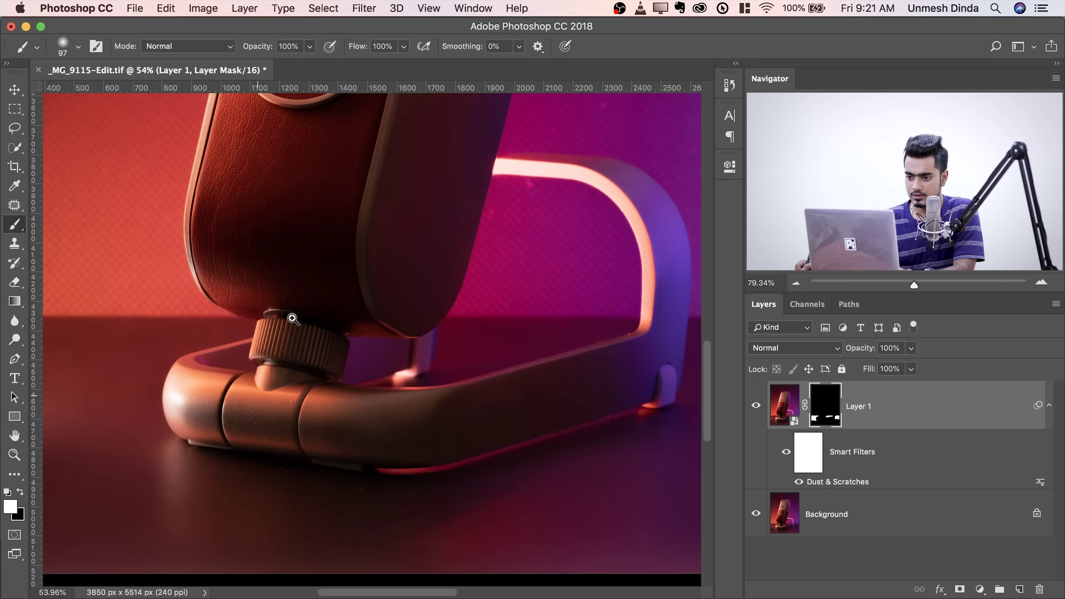
pyautogui.moveTo(303, 240); pyautogui.dragTo(334, 309)
pyautogui.moveTo(521, 293); pyautogui.dragTo(548, 281)
pyautogui.scroll(3, 518, 285)
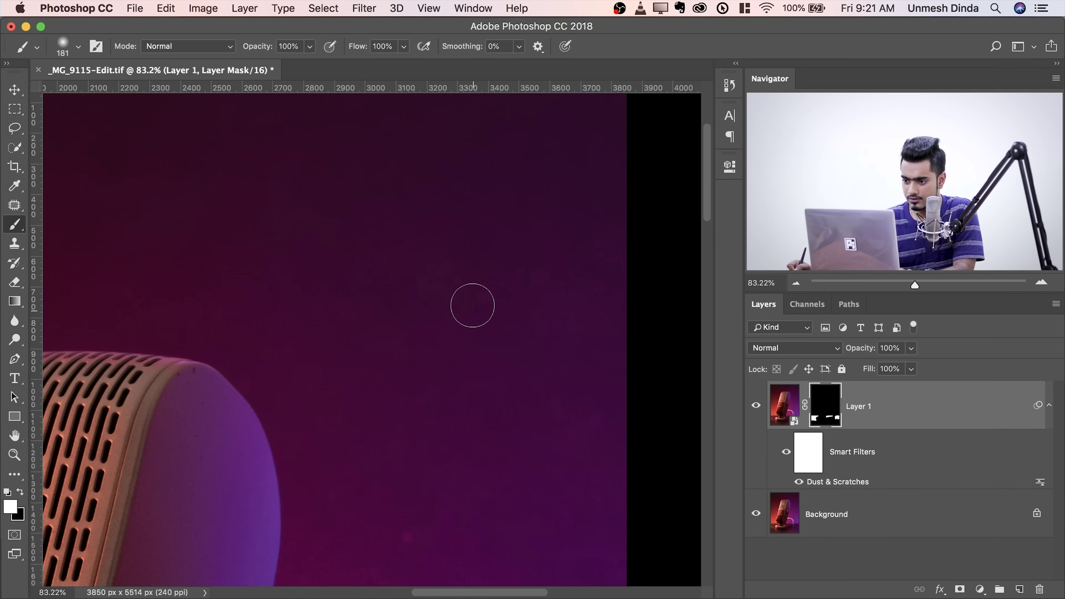
pyautogui.moveTo(472, 306); pyautogui.dragTo(508, 283)
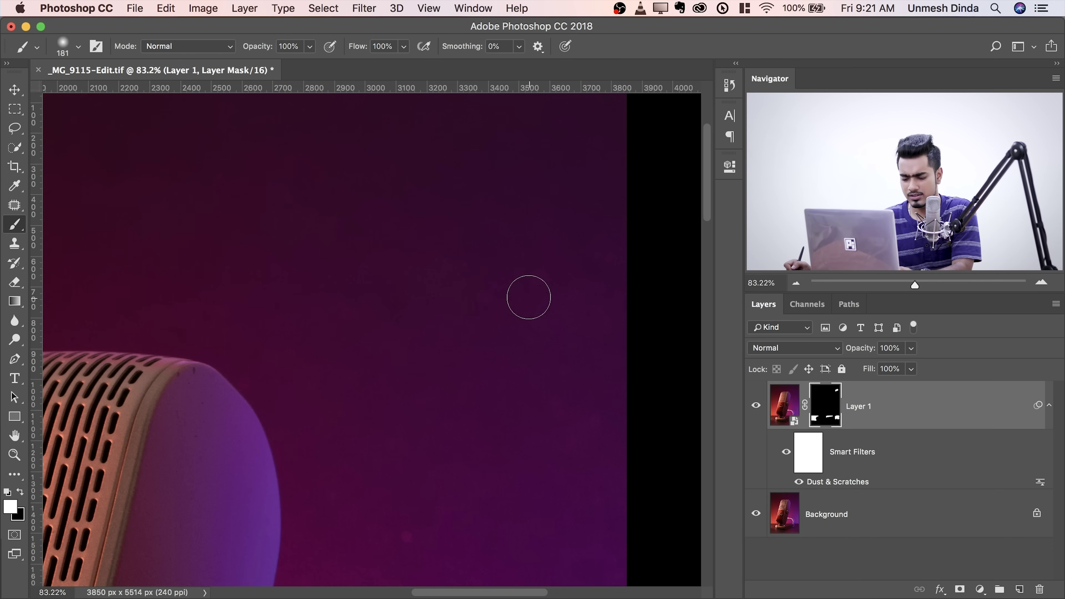
pyautogui.press('super+z')
pyautogui.press('super+alt+z')
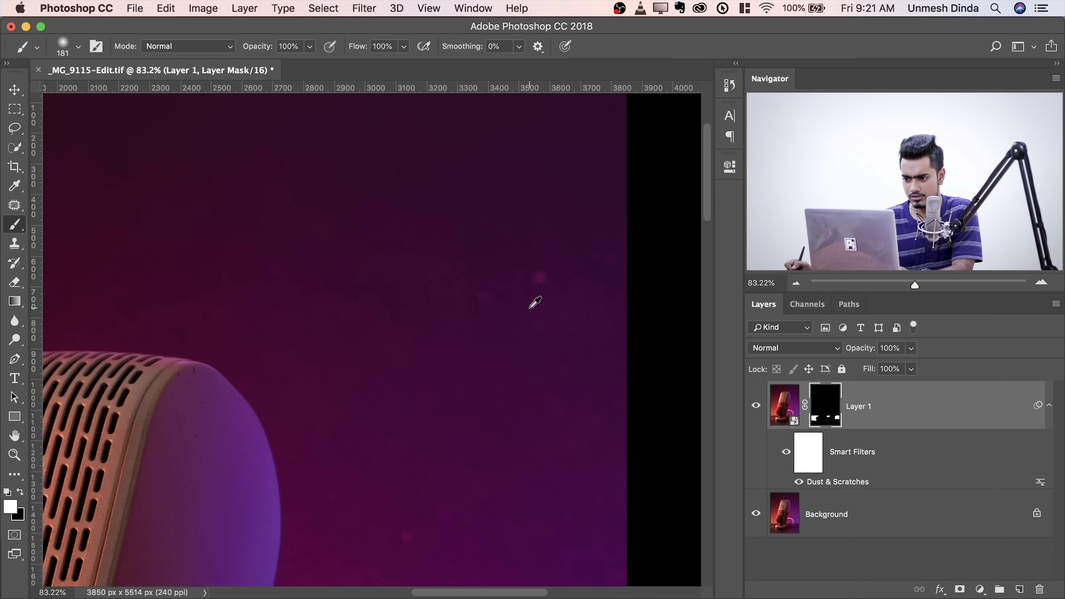
# Step: Look over the microphone and stand, toggling Layer 1's visibility to compare the retouched areas with the original
pyautogui.moveTo(499, 318); pyautogui.dragTo(435, 327)
pyautogui.press('super+0')
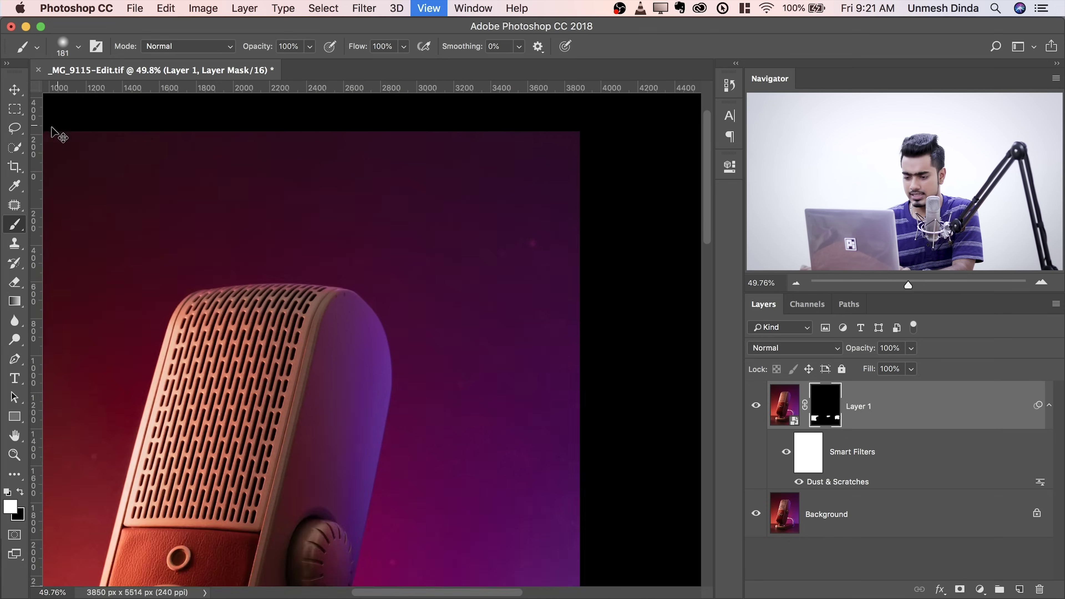
pyautogui.moveTo(339, 398); pyautogui.dragTo(414, 165)
pyautogui.press('super+r')
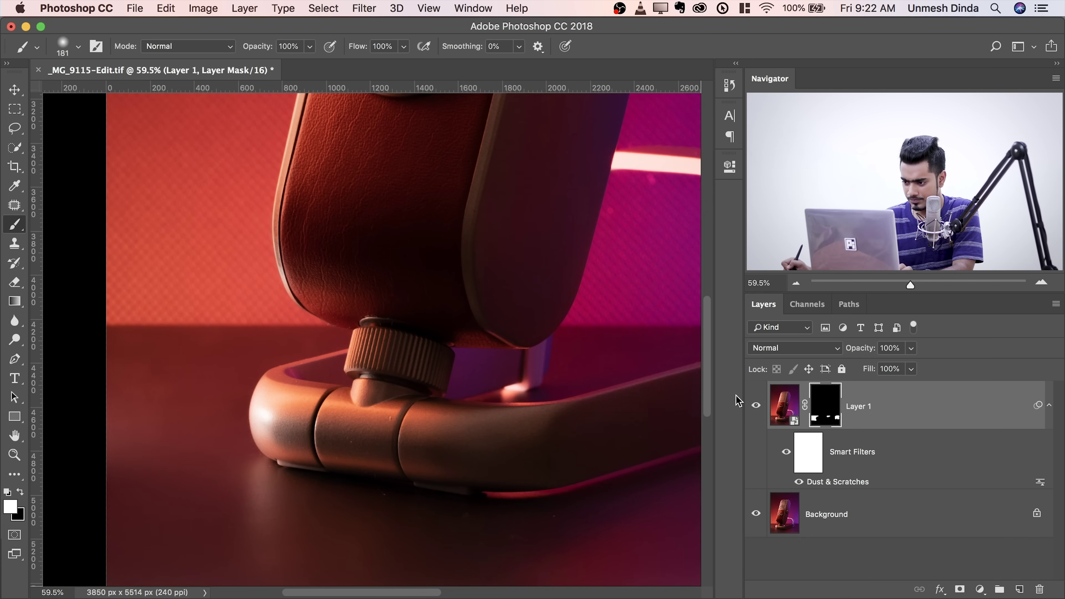
pyautogui.click(756, 406)
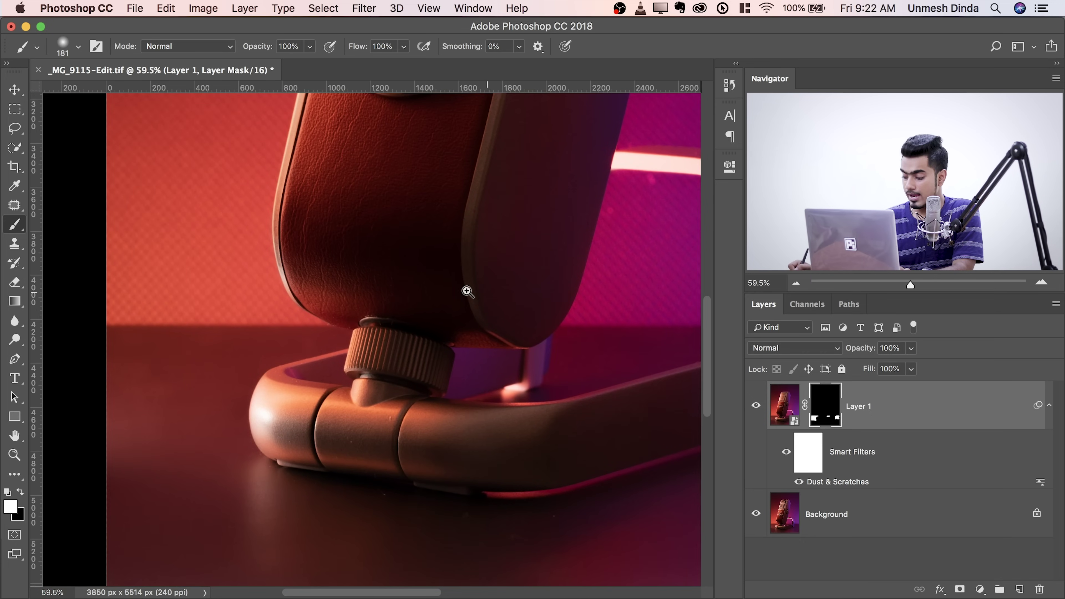
pyautogui.scroll(-6, 402, 253)
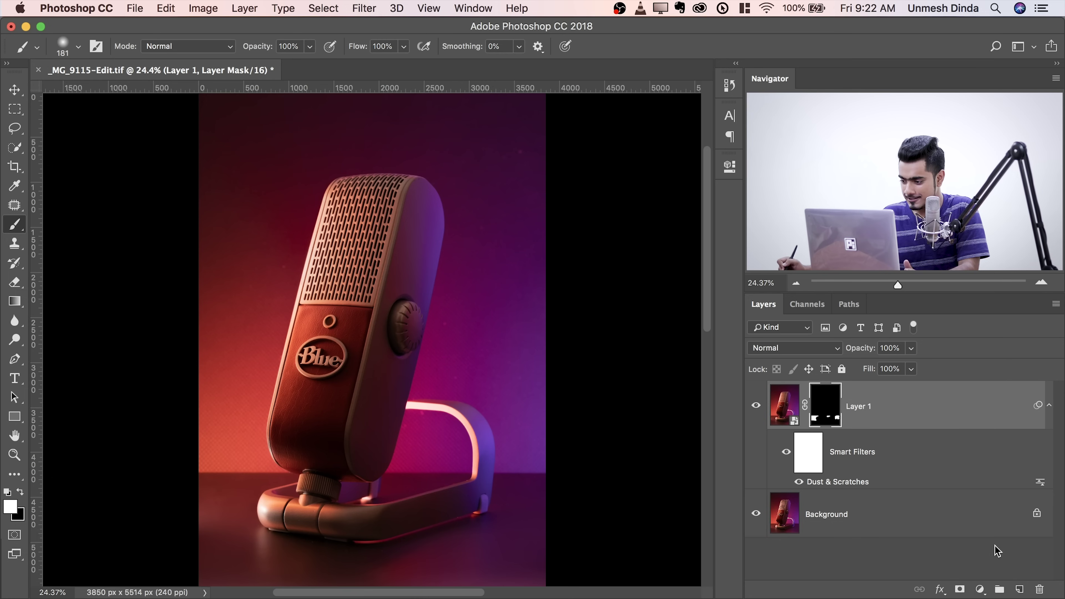
# Step: Add a Curves adjustment above Layer 1 and bend its RGB curve into a steep wave of alternating high and low points
pyautogui.click(979, 590)
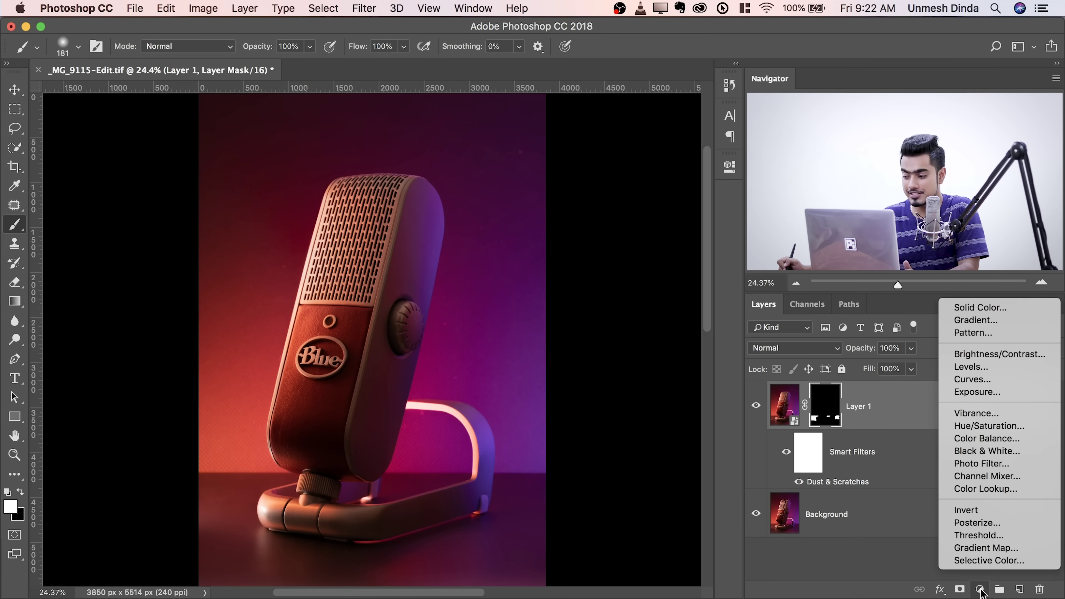
pyautogui.click(972, 379)
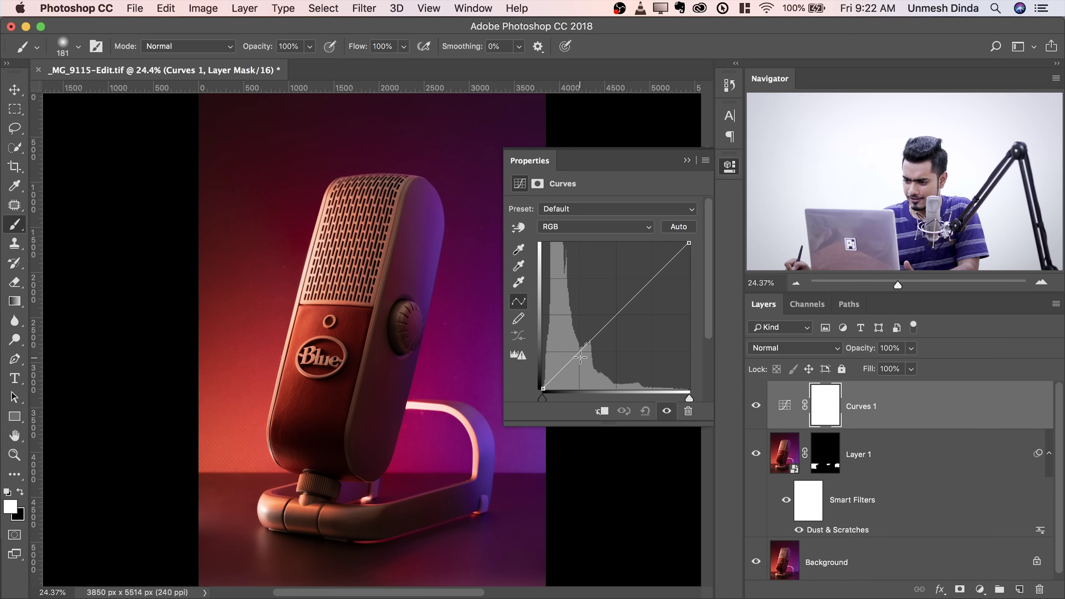
pyautogui.moveTo(580, 357); pyautogui.dragTo(645, 257)
pyautogui.moveTo(663, 247); pyautogui.dragTo(619, 368)
pyautogui.moveTo(609, 255); pyautogui.dragTo(608, 262)
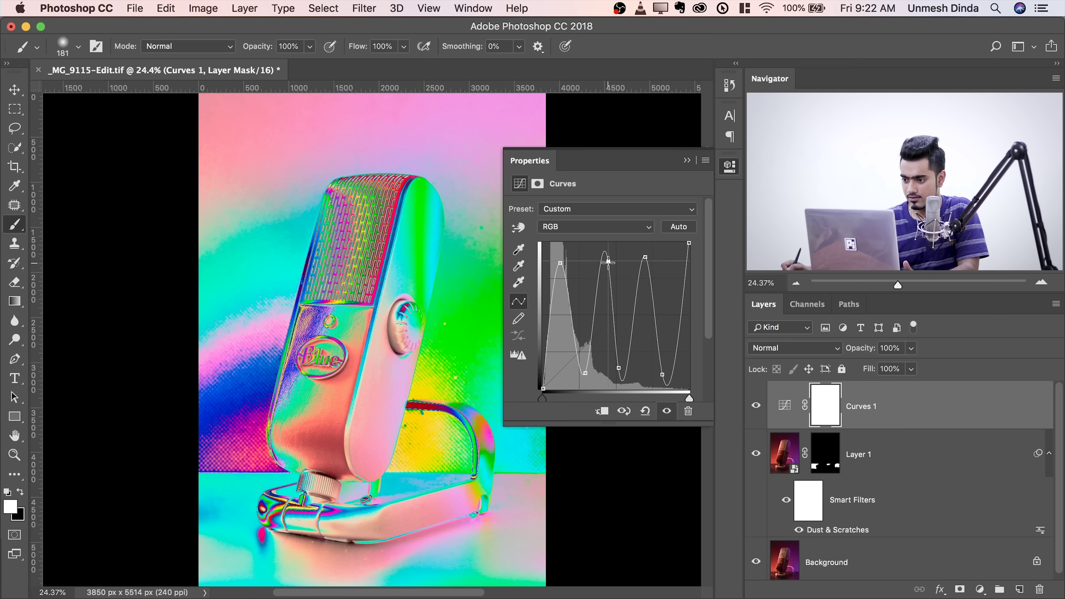
pyautogui.moveTo(585, 373); pyautogui.dragTo(584, 381)
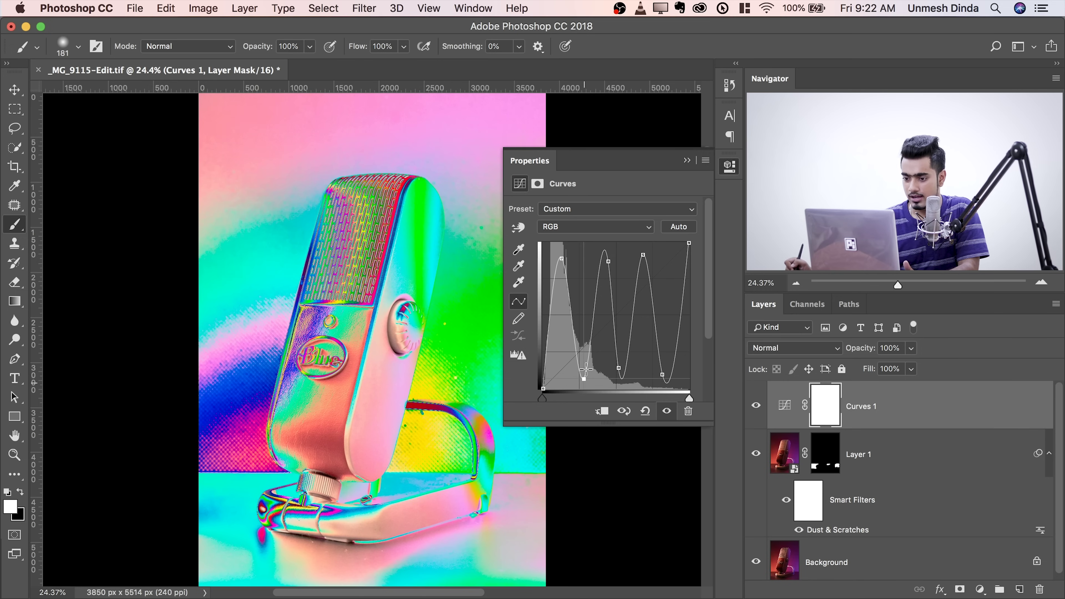
pyautogui.click(687, 160)
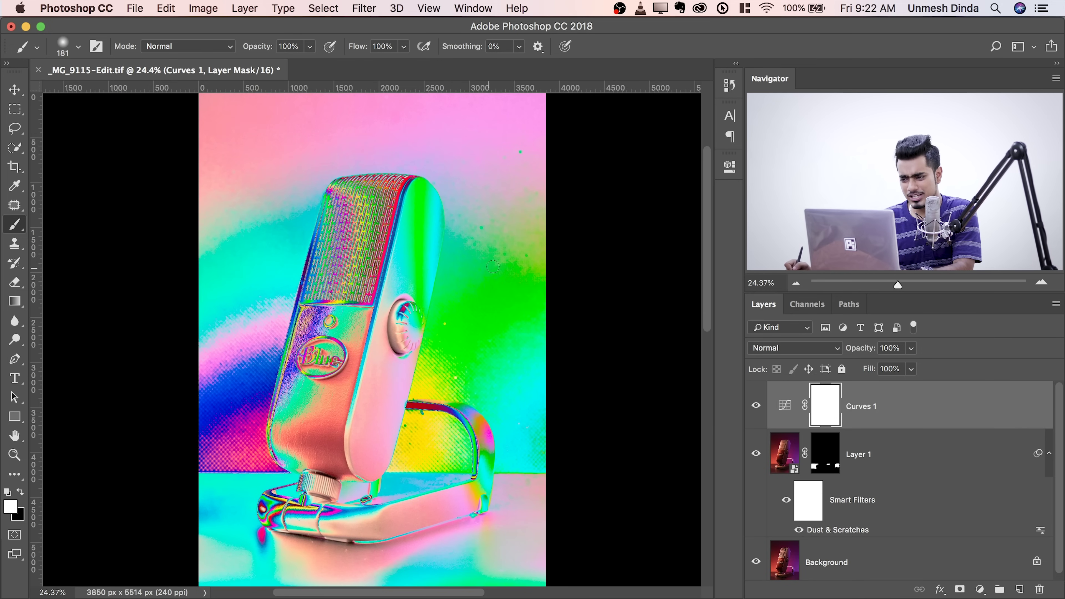
# Step: Add a Hue/Saturation adjustment above the Curves layer and set Saturation to -100
pyautogui.moveTo(530, 171); pyautogui.dragTo(635, 157)
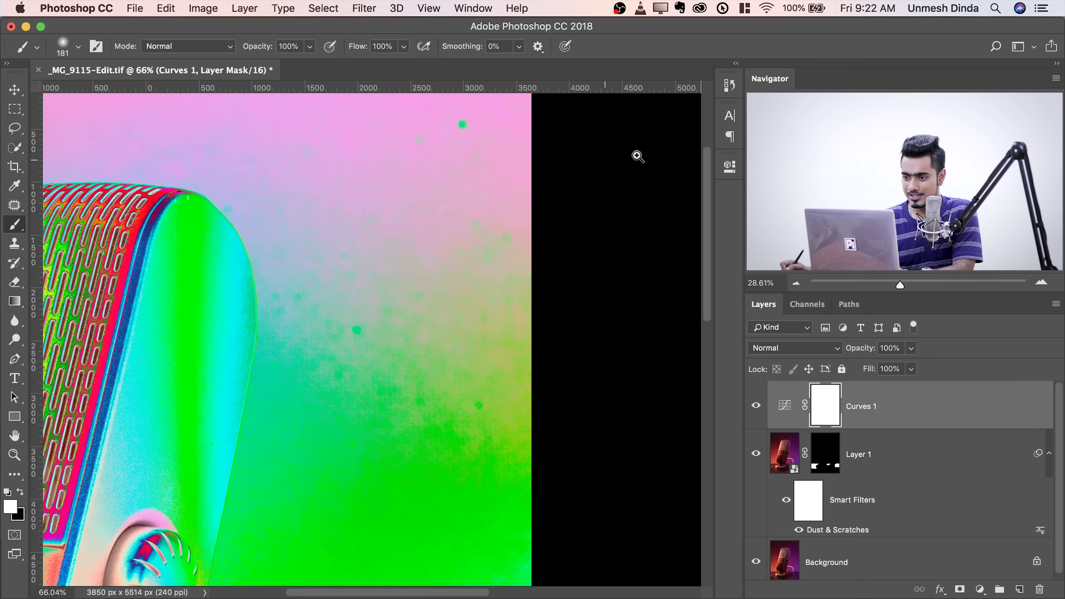
pyautogui.moveTo(463, 135); pyautogui.dragTo(544, 296)
pyautogui.moveTo(264, 222); pyautogui.dragTo(447, 137)
pyautogui.moveTo(490, 203); pyautogui.dragTo(417, 206)
pyautogui.moveTo(482, 283); pyautogui.dragTo(464, 245)
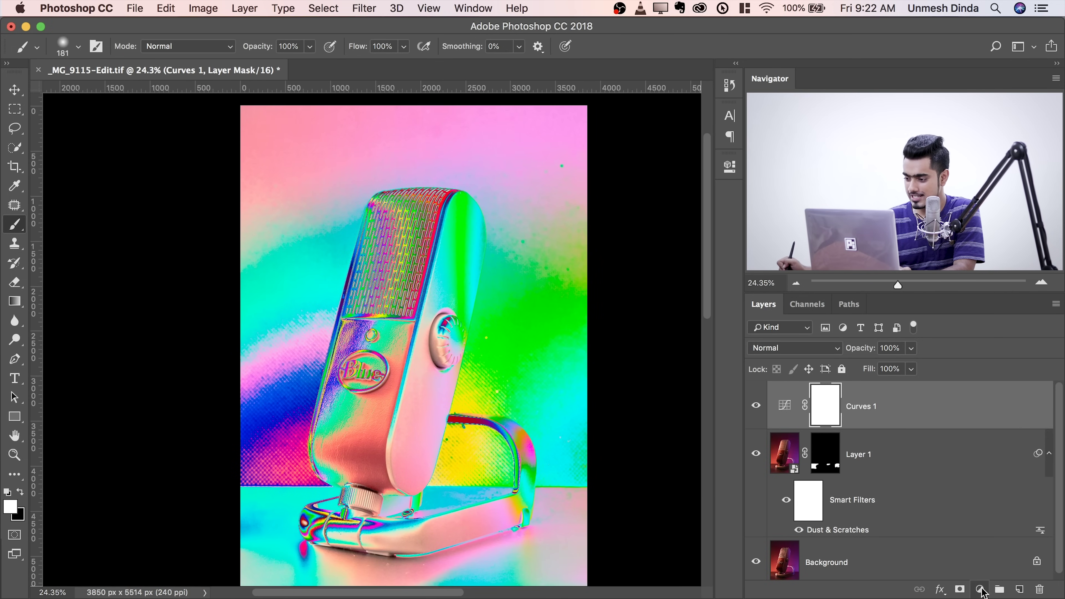
pyautogui.click(980, 589)
pyautogui.click(952, 431)
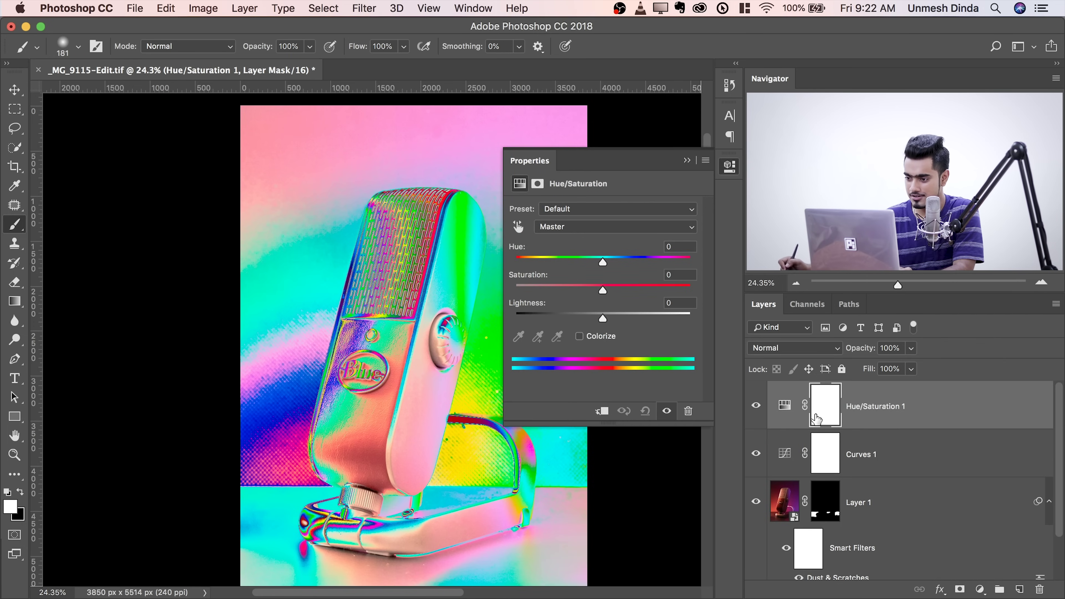
pyautogui.moveTo(603, 292); pyautogui.dragTo(451, 292)
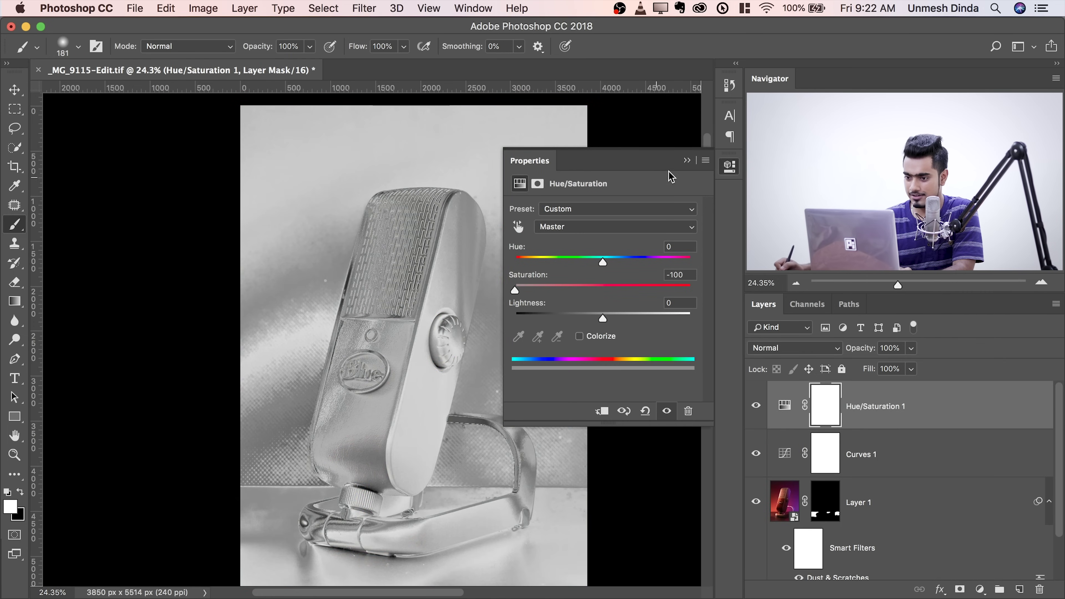
pyautogui.click(687, 160)
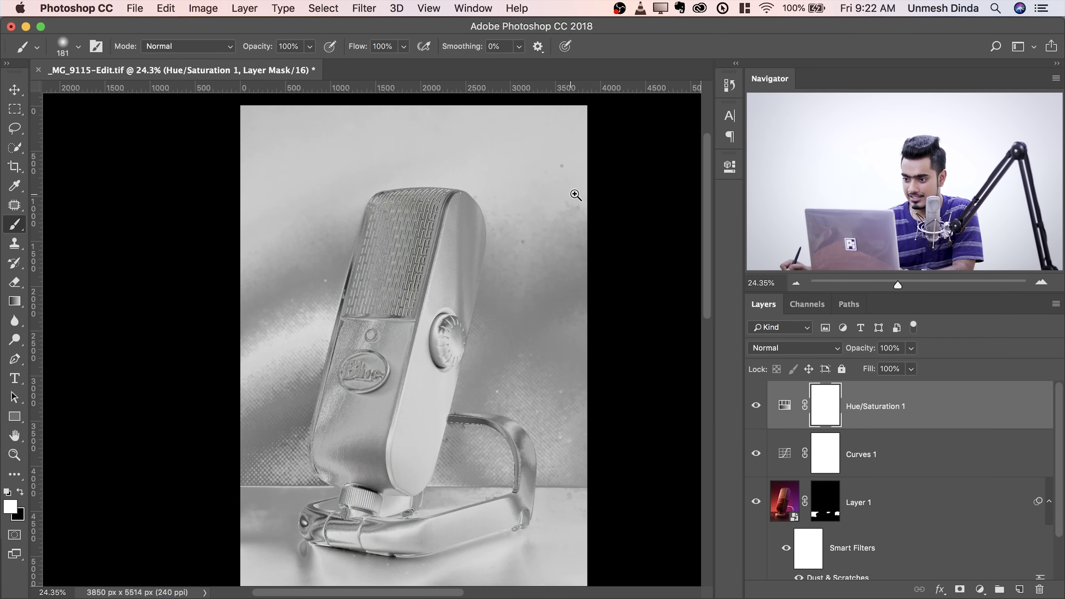
# Step: Group the Hue/Saturation and Curves adjustment layers and name the group "Check Layer"
pyautogui.moveTo(576, 195); pyautogui.dragTo(598, 190)
pyautogui.moveTo(433, 264); pyautogui.dragTo(473, 111)
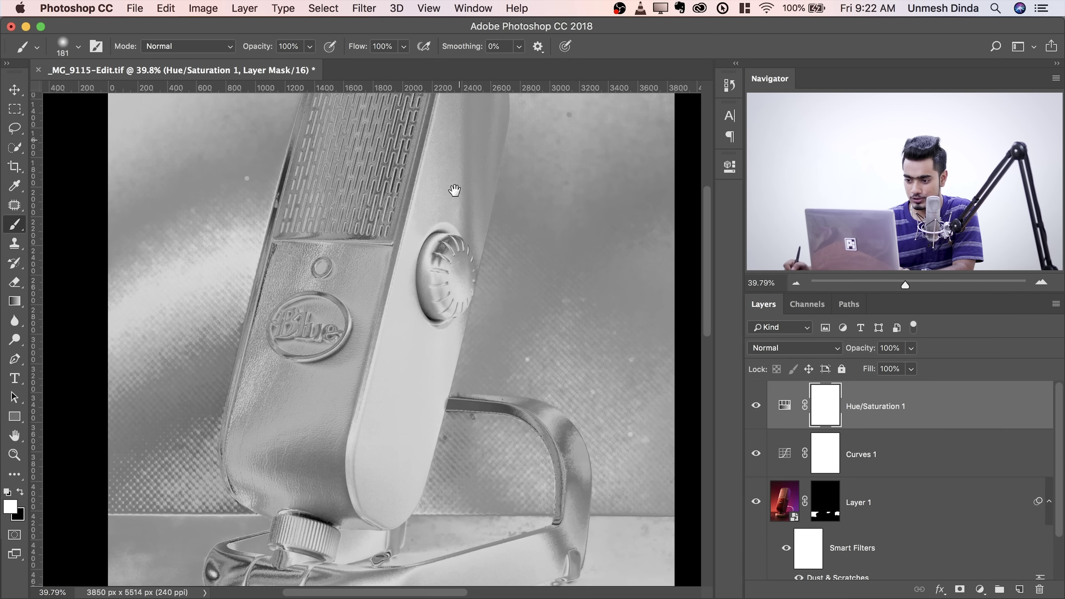
pyautogui.moveTo(454, 226); pyautogui.dragTo(463, 119)
pyautogui.moveTo(466, 189); pyautogui.dragTo(433, 294)
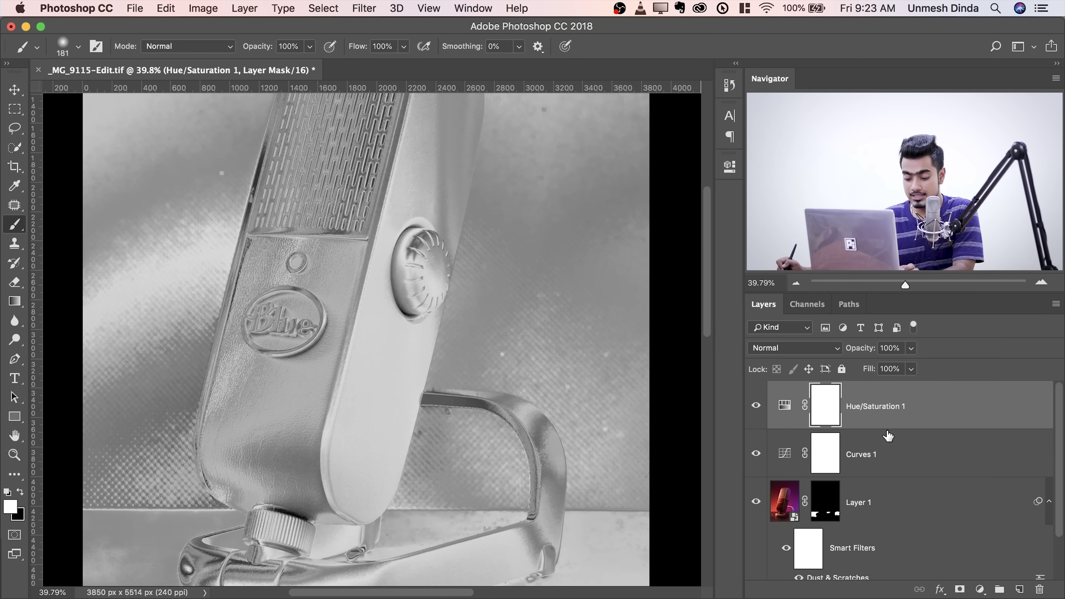
pyautogui.keyDown('super'); pyautogui.click(882, 454); pyautogui.keyUp('super')
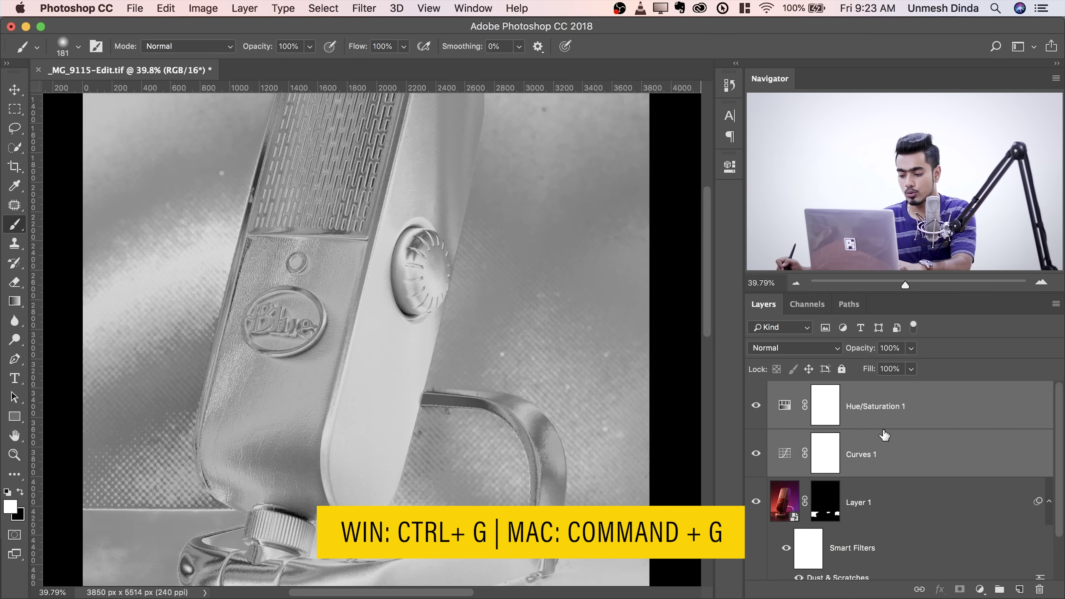
pyautogui.press('super+g')
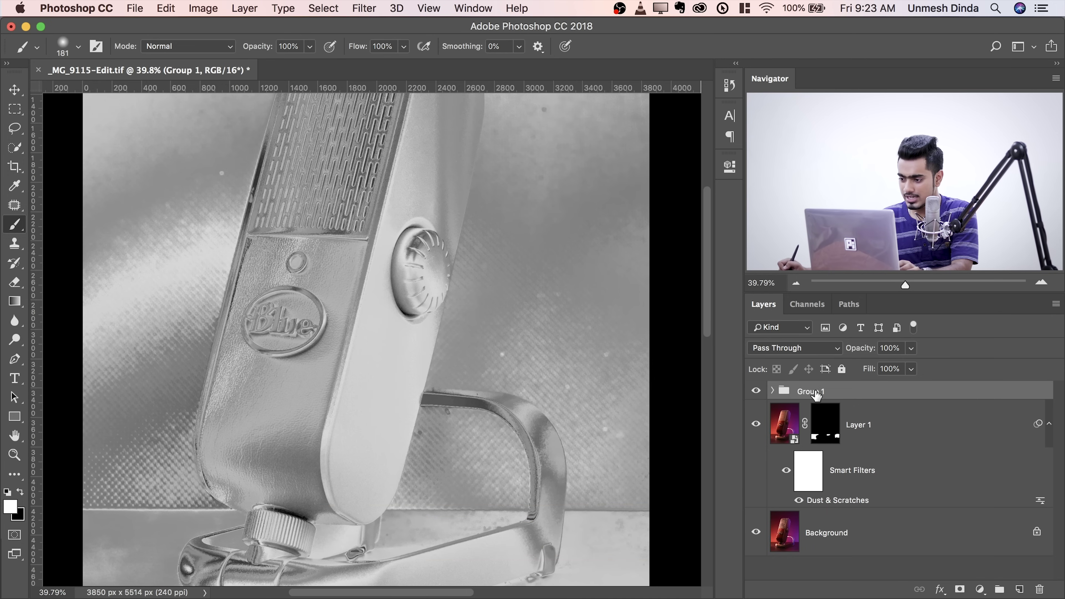
pyautogui.write('Check La')
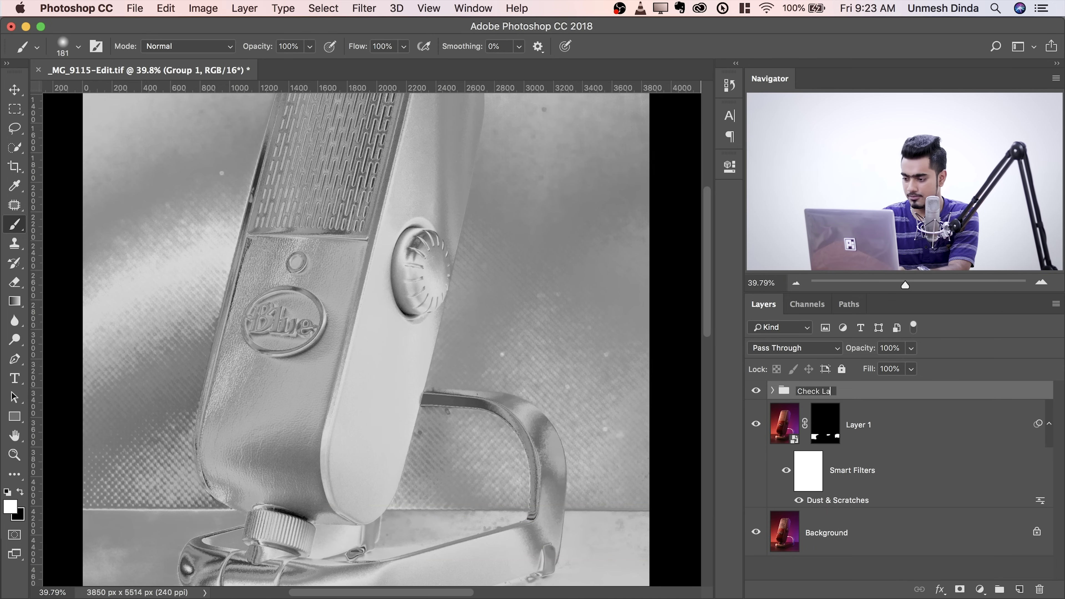
pyautogui.write('yer')
pyautogui.press('Return')
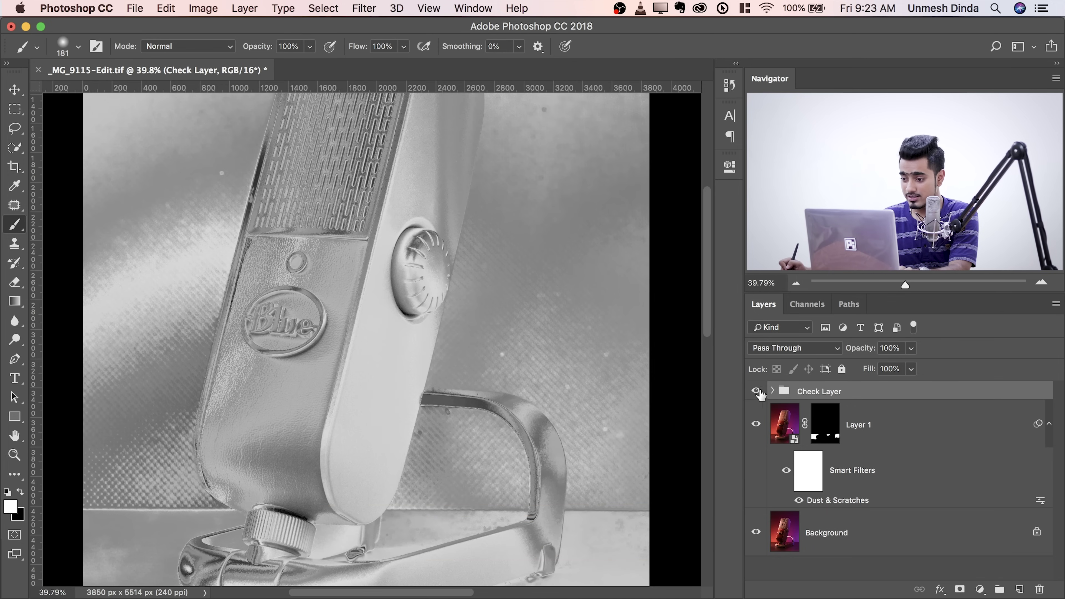
# Step: Switch the Check Layer group off and on to compare the dust spots around the microphone's upper part
pyautogui.moveTo(519, 246); pyautogui.dragTo(488, 400)
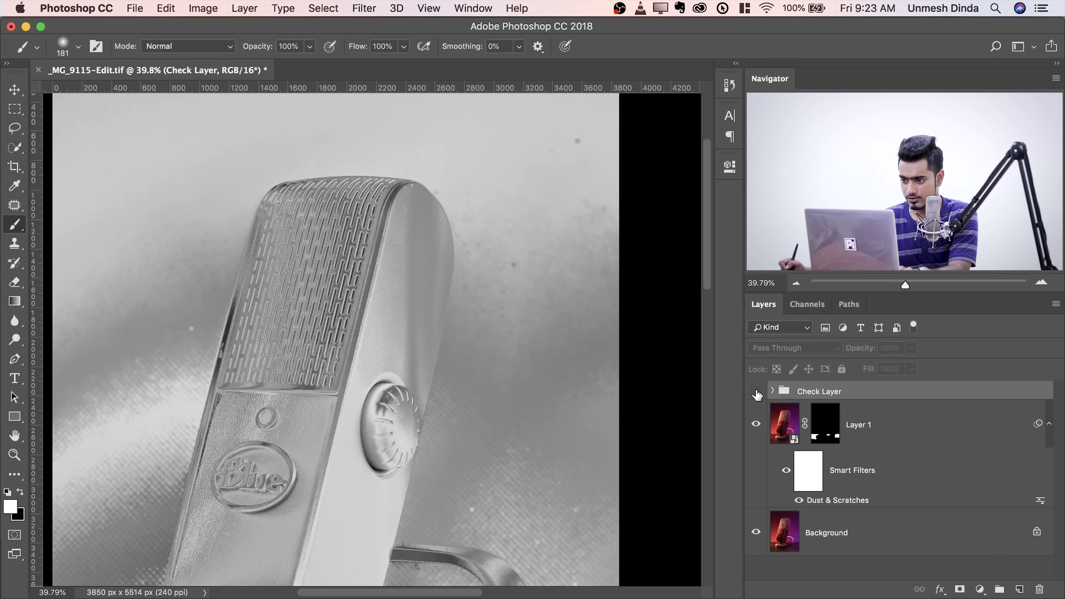
pyautogui.click(756, 391)
pyautogui.click(756, 392)
pyautogui.scroll(-3, 482, 349)
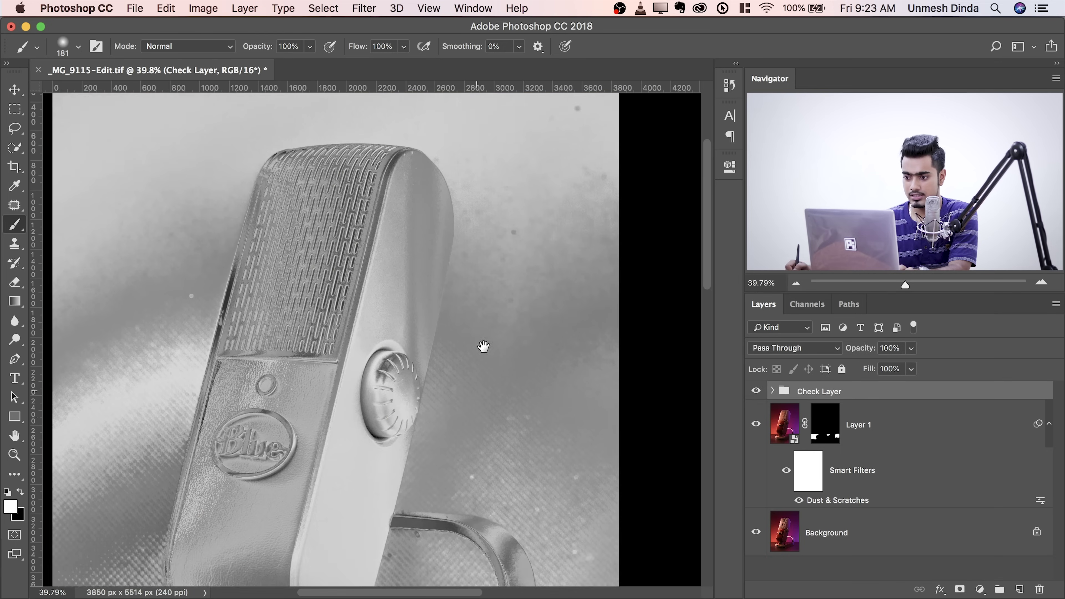
pyautogui.scroll(5, 477, 462)
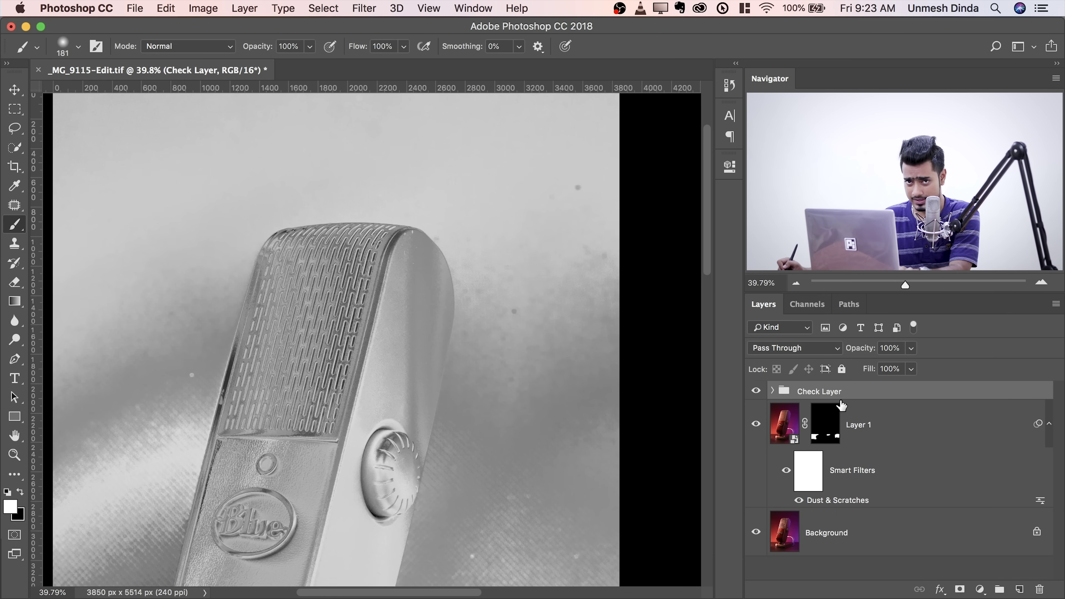
# Step: Create an empty layer directly above Layer 1 and name it "Removing Dust and Scratches"
pyautogui.click(869, 420)
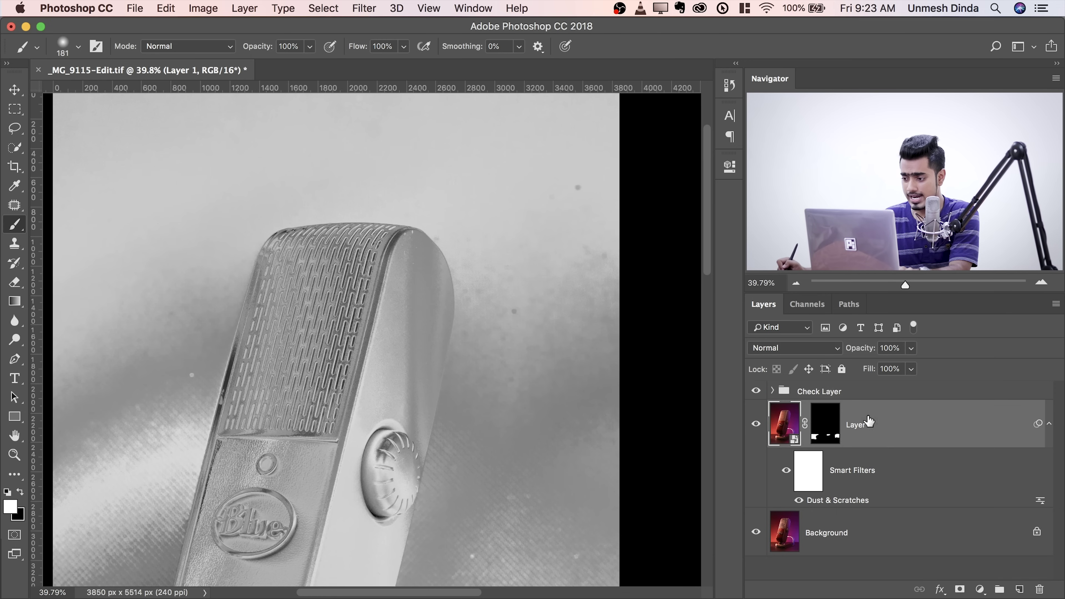
pyautogui.click(1011, 589)
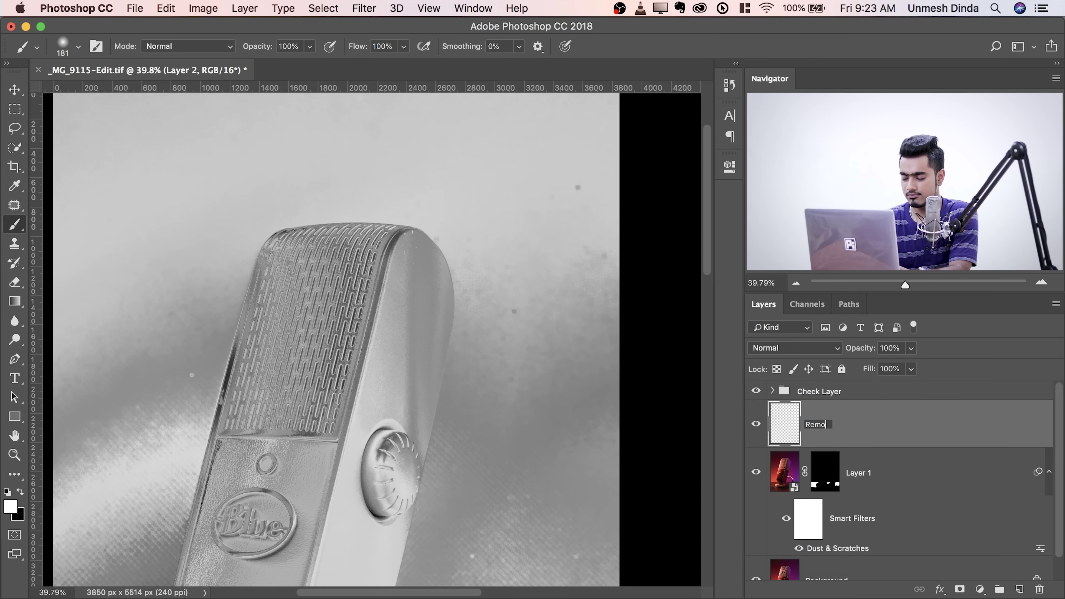
pyautogui.write('st a')
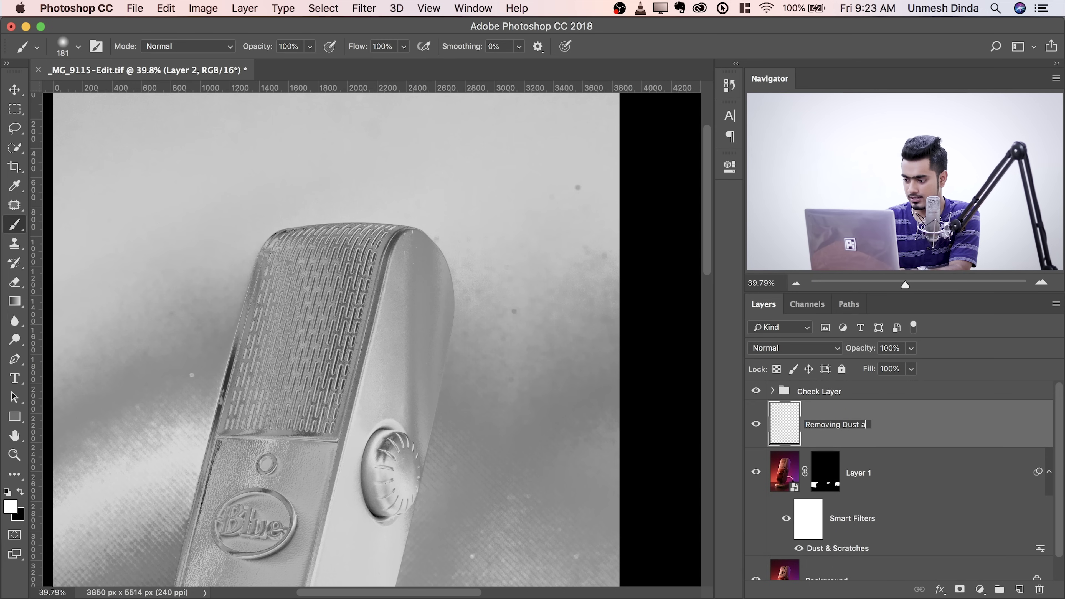
pyautogui.write('nd Scra')
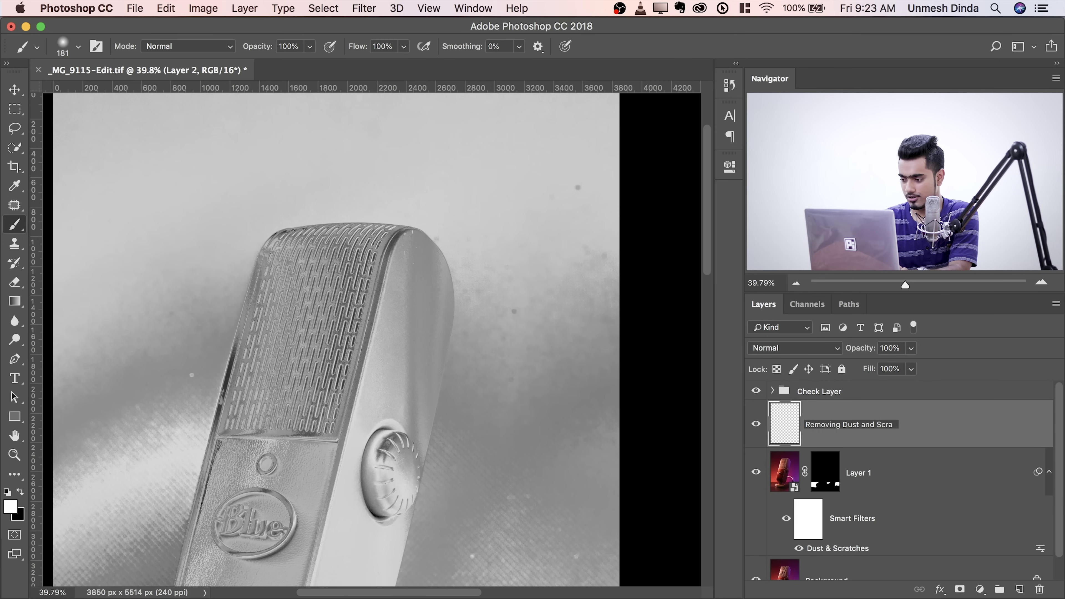
pyautogui.write('theratches')
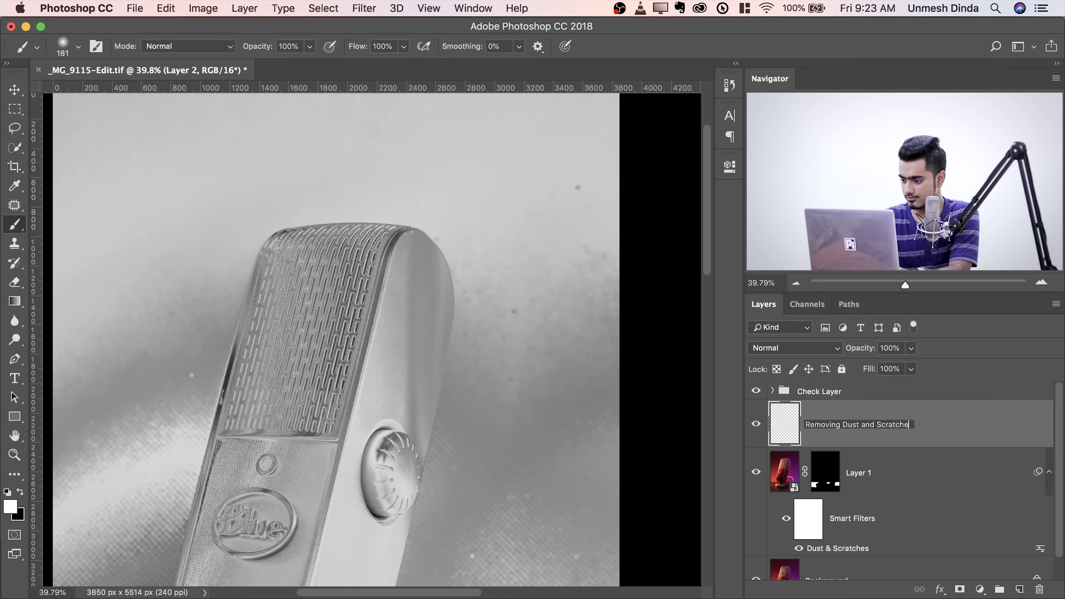
pyautogui.press('Return')
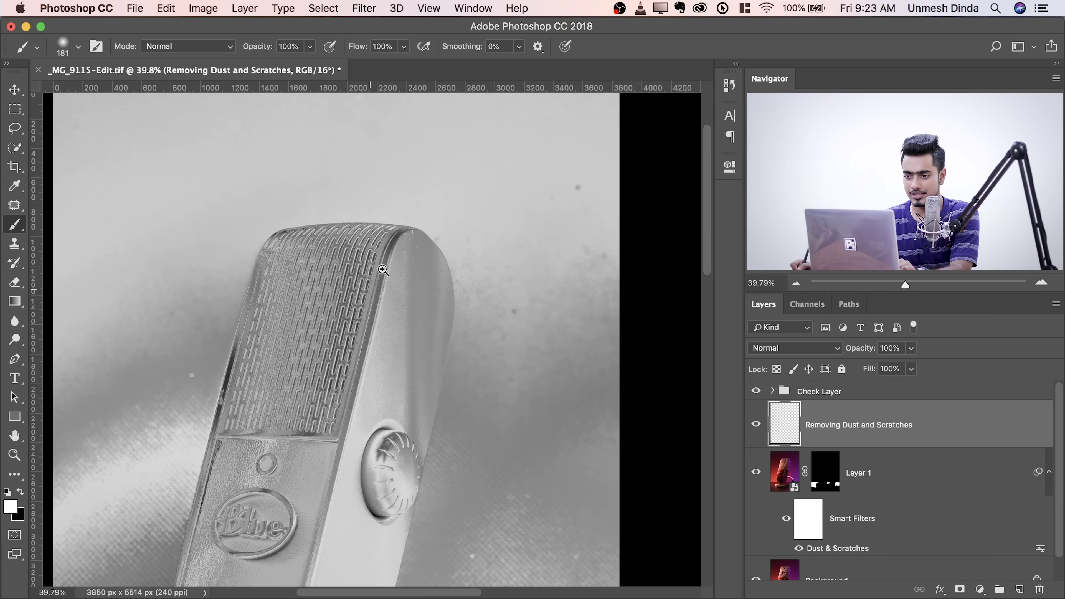
# Step: Heal the light dust spot in the background left of the grille with an 80 px Healing Brush sampling Current & Below
pyautogui.moveTo(356, 223); pyautogui.dragTo(430, 209)
pyautogui.moveTo(363, 256); pyautogui.dragTo(454, 202)
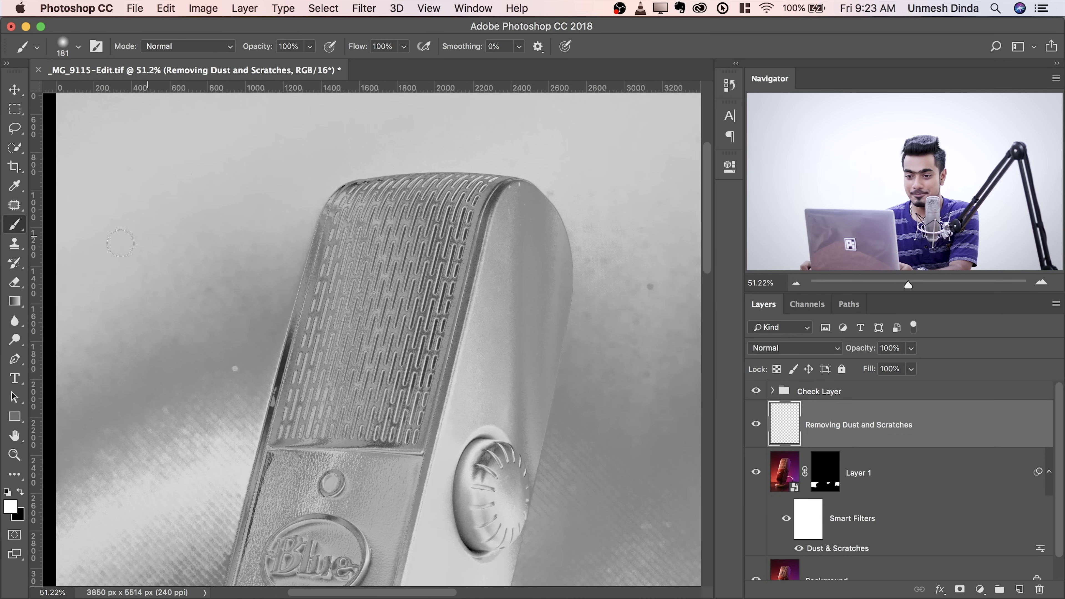
pyautogui.click(16, 204)
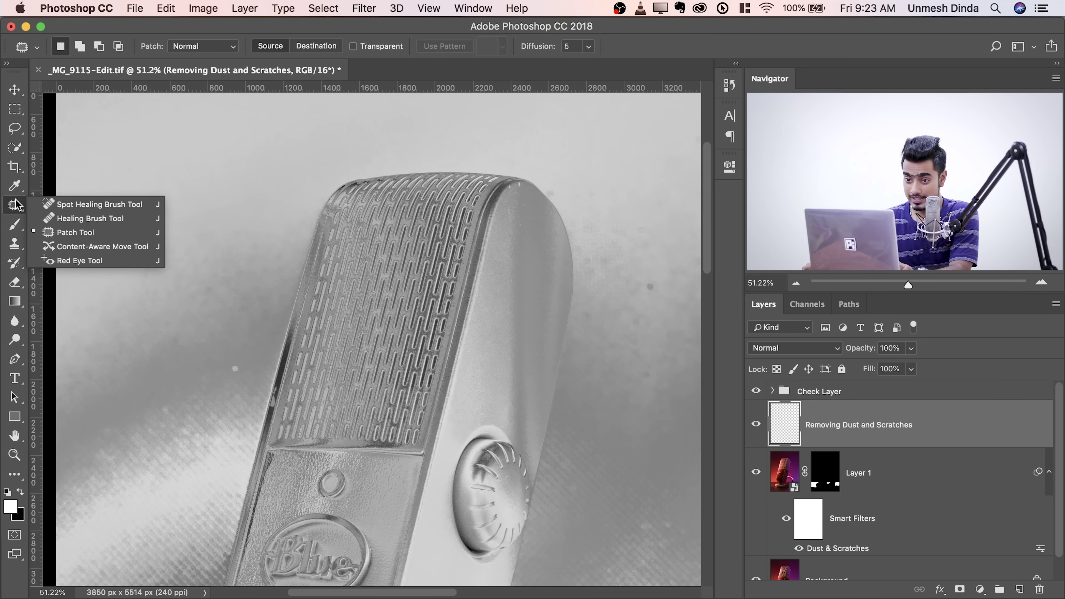
pyautogui.click(55, 219)
pyautogui.moveTo(218, 264); pyautogui.dragTo(356, 254)
pyautogui.moveTo(250, 327); pyautogui.dragTo(294, 251)
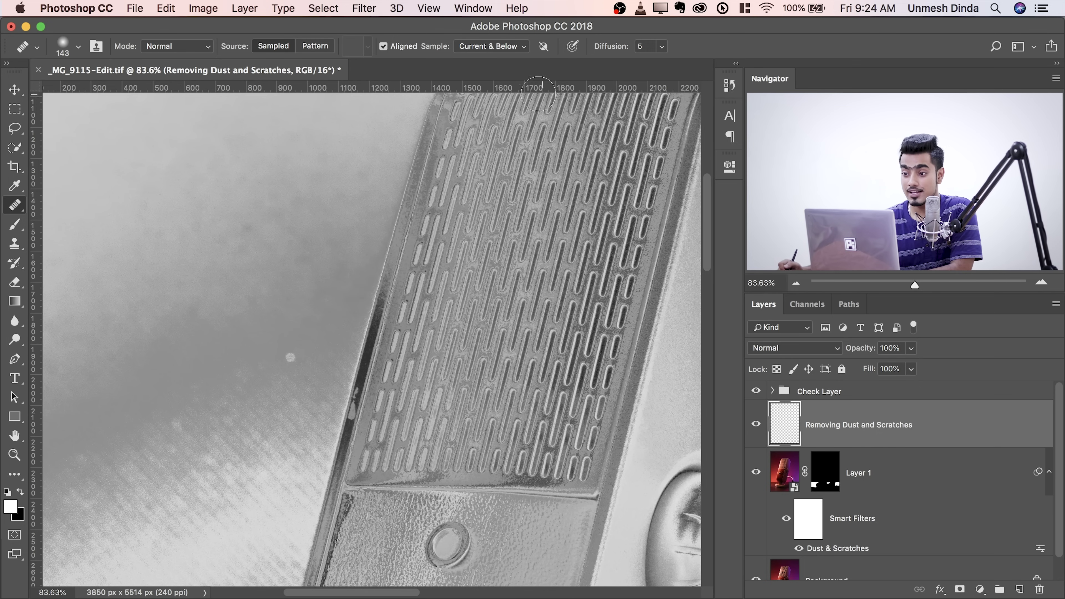
pyautogui.moveTo(280, 326)
pyautogui.mouseDown()
pyautogui.moveTo(262, 335)
pyautogui.moveTo(361, 336)
pyautogui.moveTo(293, 332)
pyautogui.mouseUp()
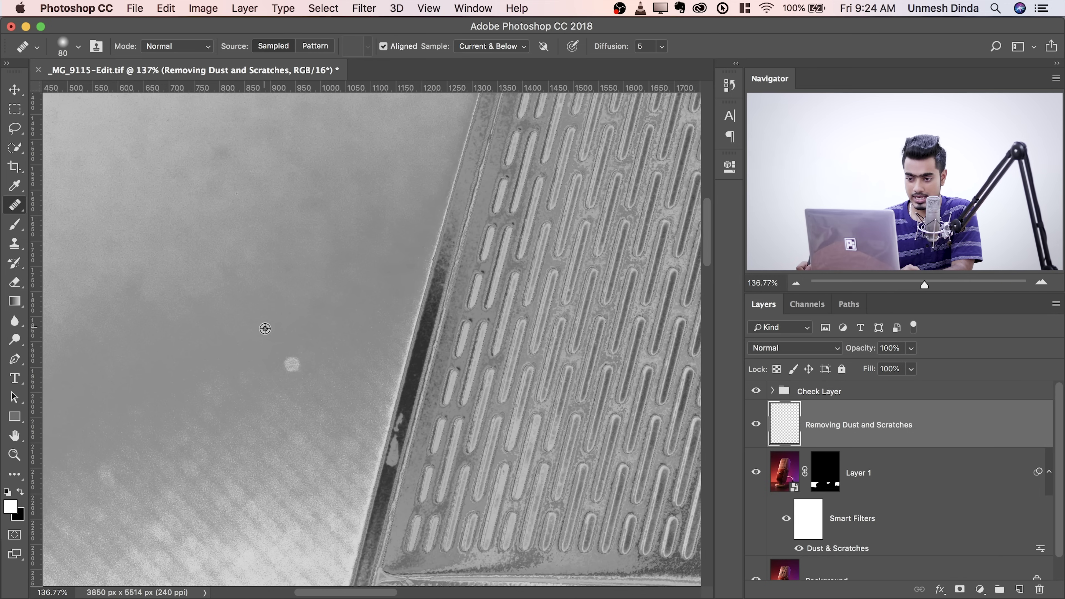
pyautogui.moveTo(289, 365); pyautogui.dragTo(290, 365)
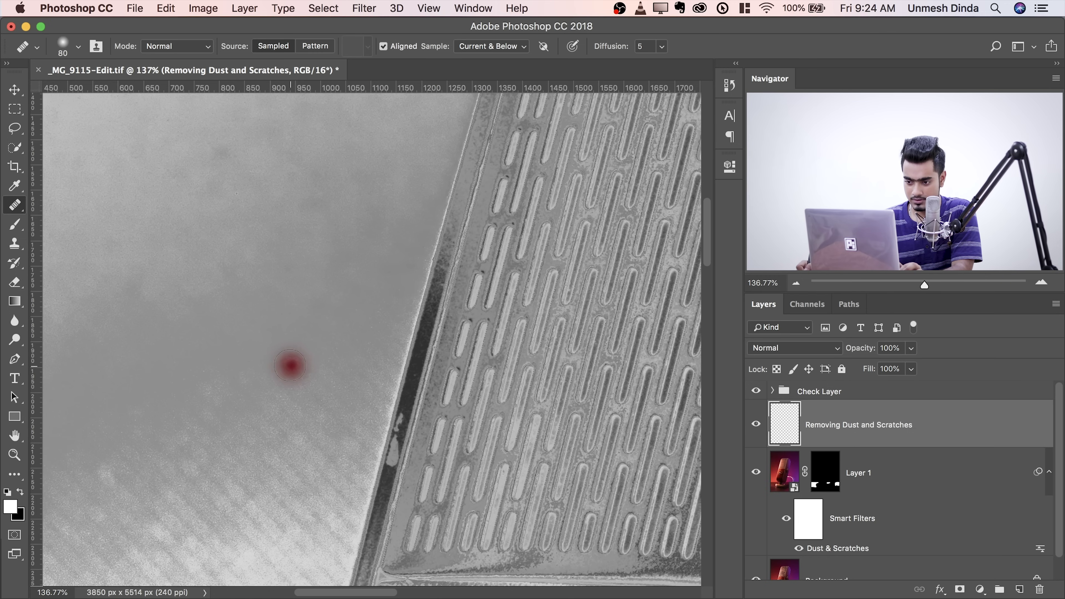
pyautogui.click(290, 363)
pyautogui.hscroll(-10, 356, 275)
pyautogui.scroll(-10, 356, 276)
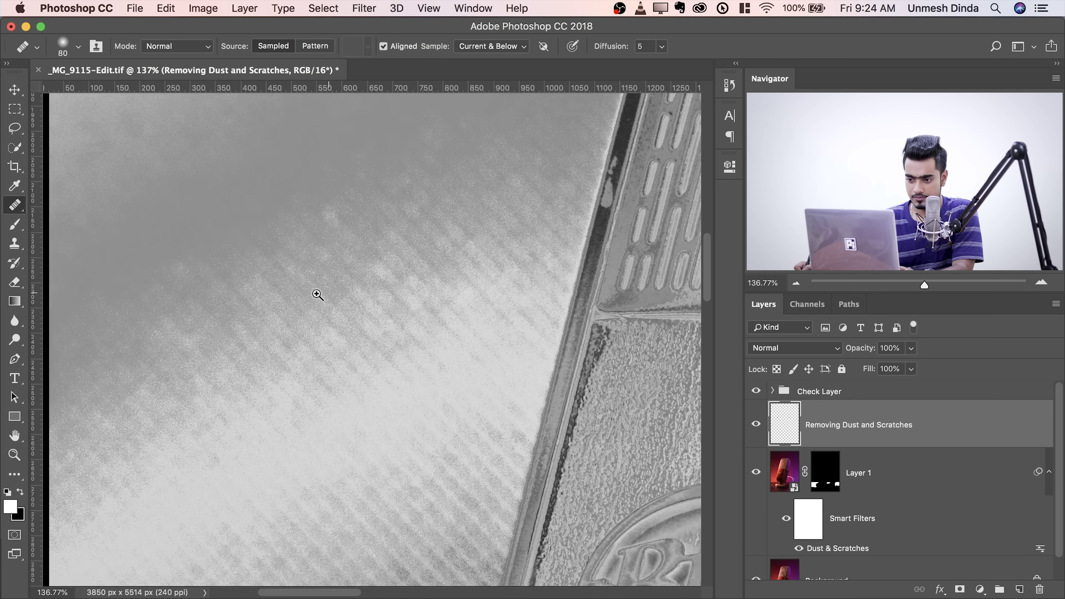
# Step: Heal the dark dust spots in the plain background near the photo's upper right corner with a 111 px Healing Brush
pyautogui.moveTo(317, 294); pyautogui.dragTo(278, 429)
pyautogui.moveTo(373, 276)
pyautogui.mouseDown()
pyautogui.moveTo(392, 276)
pyautogui.moveTo(348, 278)
pyautogui.moveTo(376, 268)
pyautogui.mouseUp()
pyautogui.moveTo(475, 277); pyautogui.dragTo(218, 419)
pyautogui.moveTo(663, 167); pyautogui.dragTo(269, 369)
pyautogui.moveTo(490, 335); pyautogui.dragTo(356, 330)
pyautogui.press('super+r')
pyautogui.moveTo(431, 304); pyautogui.dragTo(529, 312)
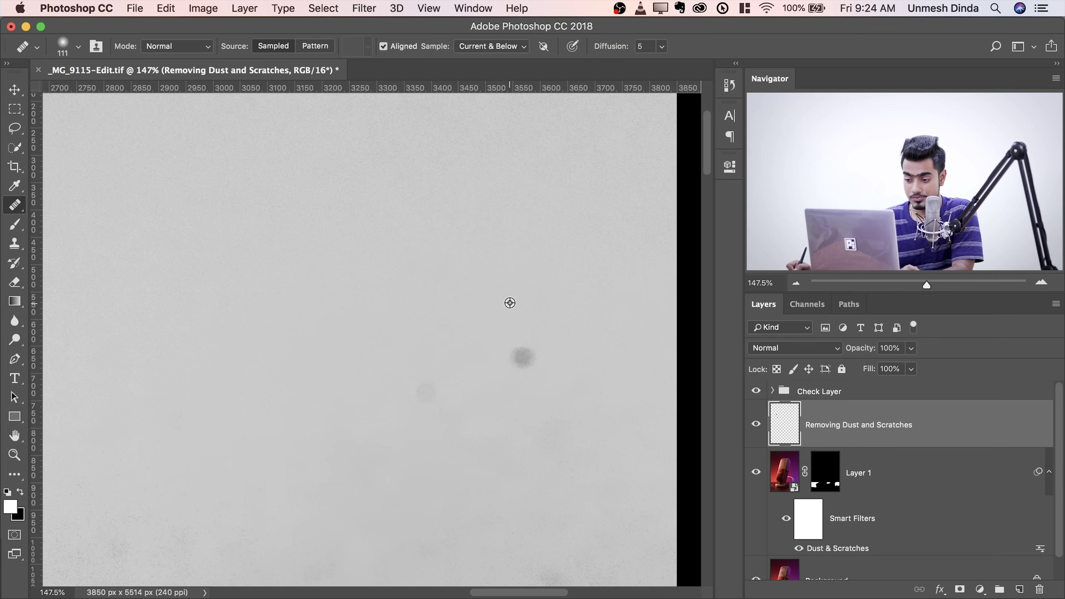
pyautogui.moveTo(526, 356); pyautogui.dragTo(531, 322)
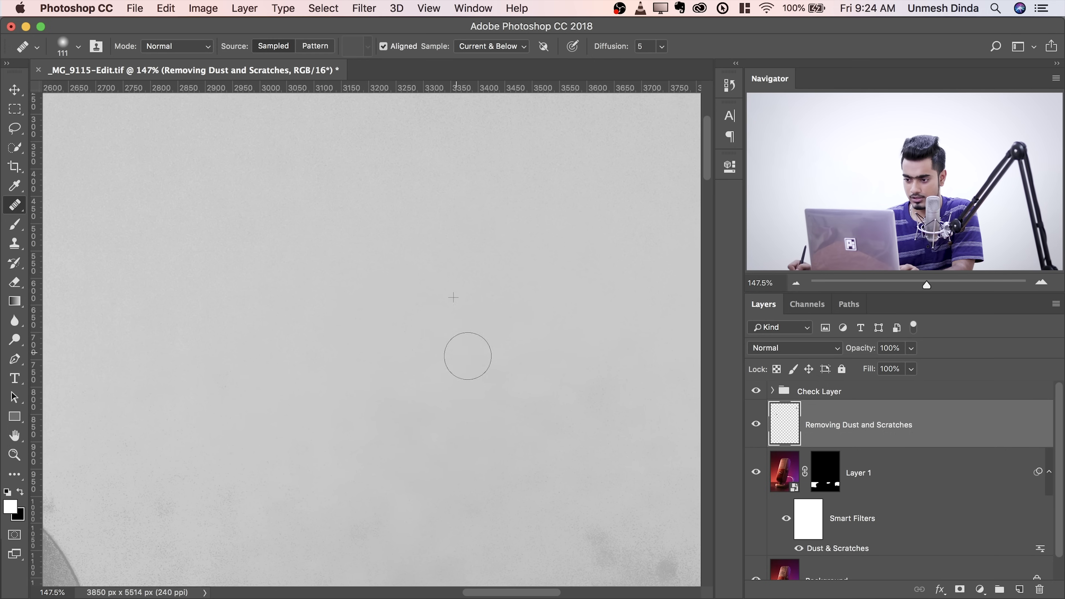
# Step: Heal the small spots in the background beside the microphone's rounded top with a 58 px Healing Brush
pyautogui.moveTo(469, 372)
pyautogui.mouseDown()
pyautogui.moveTo(514, 250)
pyautogui.moveTo(565, 173)
pyautogui.mouseUp()
pyautogui.moveTo(293, 252); pyautogui.dragTo(277, 253)
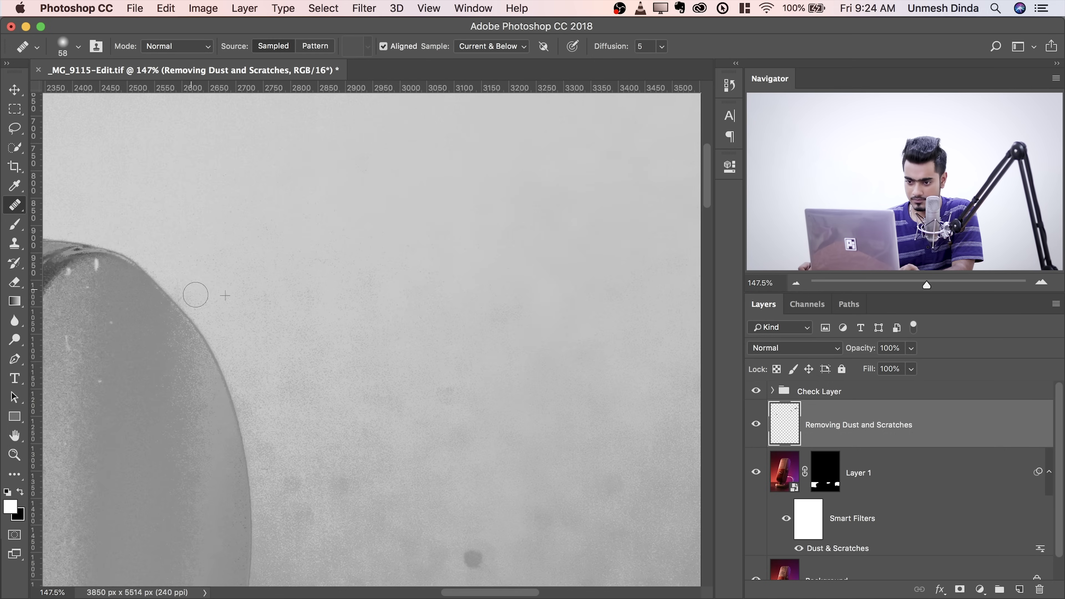
pyautogui.click(226, 295)
pyautogui.moveTo(374, 377)
pyautogui.mouseDown()
pyautogui.moveTo(352, 374)
pyautogui.moveTo(389, 273)
pyautogui.mouseUp()
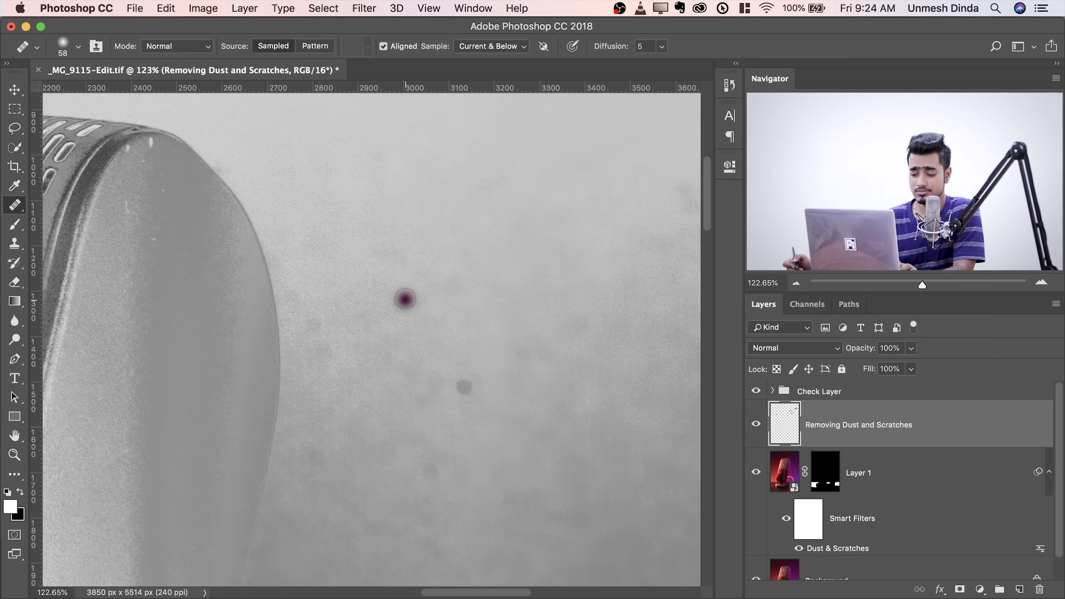
pyautogui.click(321, 317)
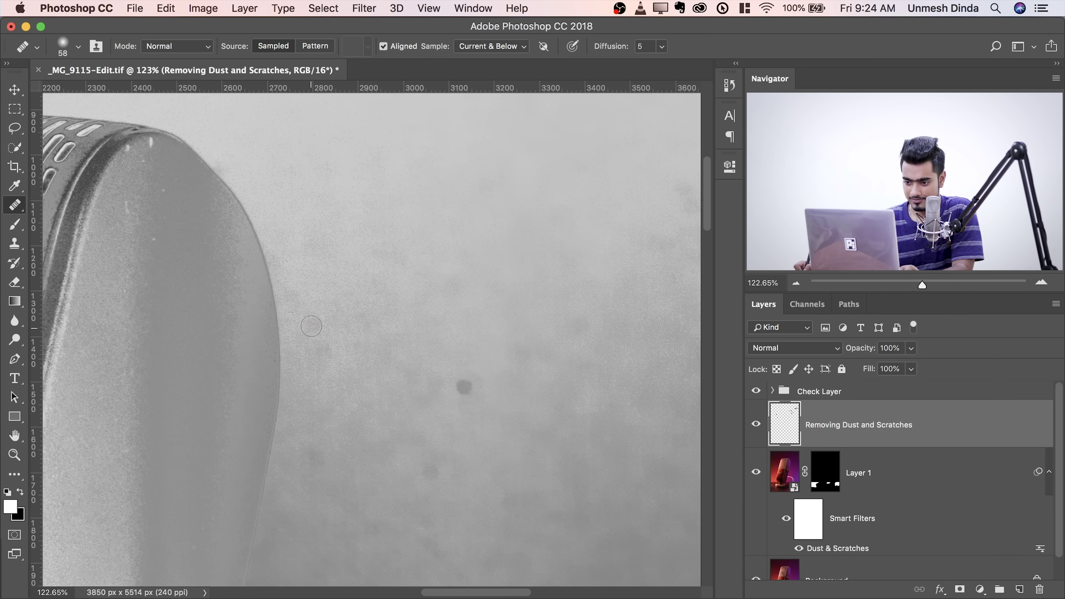
# Step: Heal the dark round dust spot in the background right of the microphone body with a 76 px Healing Brush
pyautogui.moveTo(449, 339); pyautogui.dragTo(377, 298)
pyautogui.moveTo(377, 299); pyautogui.dragTo(399, 296)
pyautogui.click(397, 359)
pyautogui.moveTo(587, 168); pyautogui.dragTo(373, 302)
pyautogui.moveTo(474, 241); pyautogui.dragTo(465, 241)
pyautogui.moveTo(464, 241); pyautogui.dragTo(470, 238)
pyautogui.click(464, 242)
pyautogui.click(538, 267)
# Step: Heal the remaining faint blotches farther down in the background along the microphone body's right edge
pyautogui.moveTo(92, 450); pyautogui.dragTo(202, 397)
pyautogui.moveTo(272, 360); pyautogui.dragTo(326, 338)
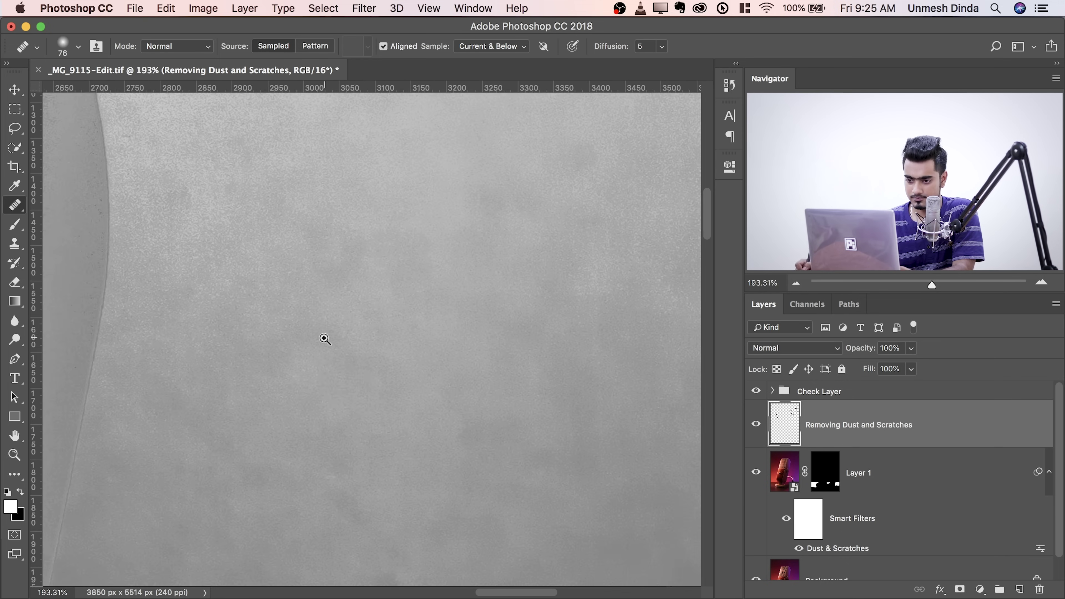
pyautogui.moveTo(188, 268); pyautogui.dragTo(344, 353)
pyautogui.moveTo(302, 354); pyautogui.dragTo(197, 360)
pyautogui.moveTo(374, 370); pyautogui.dragTo(465, 138)
pyautogui.moveTo(361, 461); pyautogui.dragTo(428, 327)
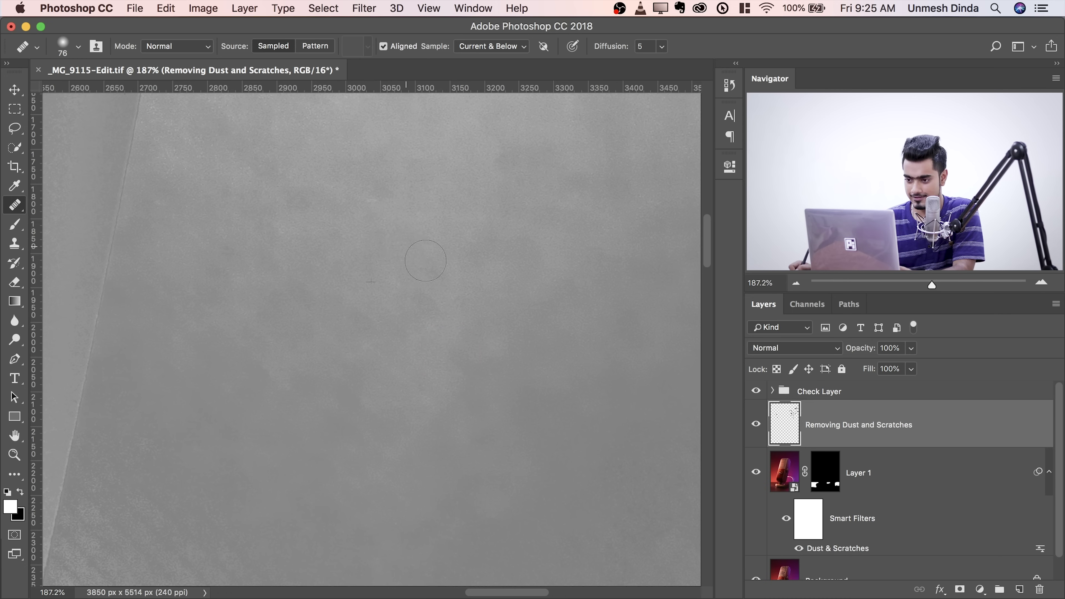
# Step: Heal the light spot in the striped background beside the microphone's knob with a 134 px Healing Brush
pyautogui.scroll(-3, 404, 217)
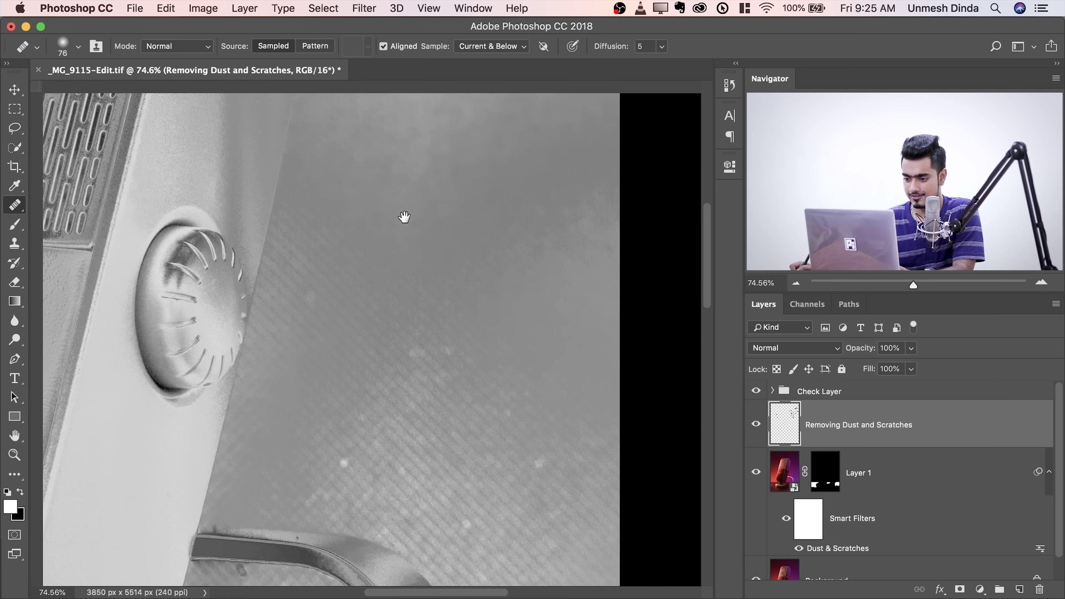
pyautogui.moveTo(303, 294); pyautogui.dragTo(377, 290)
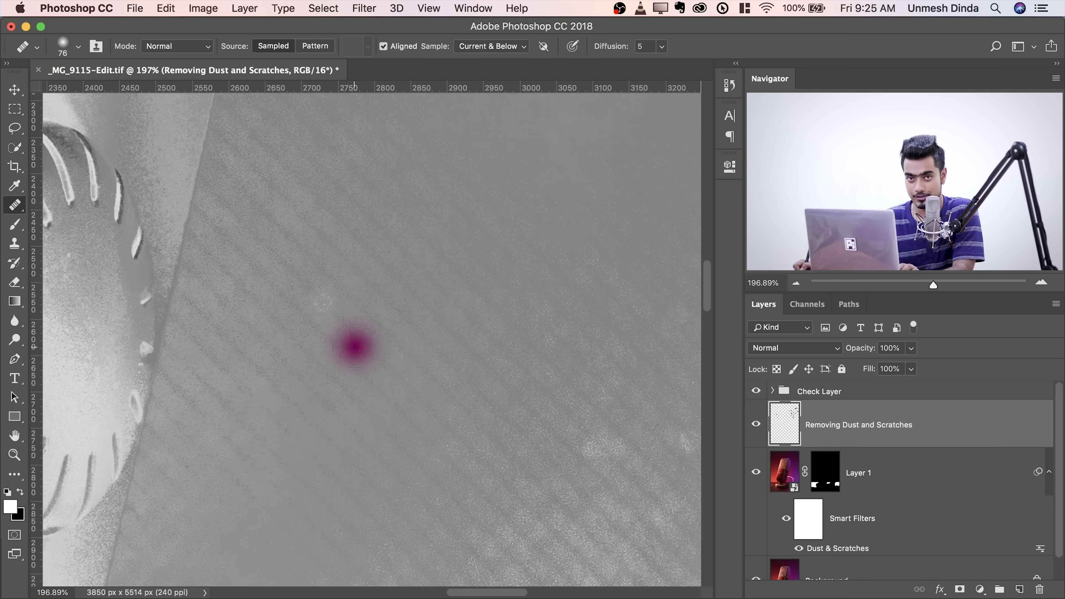
pyautogui.keyDown('ctrl'); pyautogui.keyDown('alt'); pyautogui.moveTo(367, 331); pyautogui.dragTo(409, 324); pyautogui.keyUp('alt'); pyautogui.keyUp('ctrl')
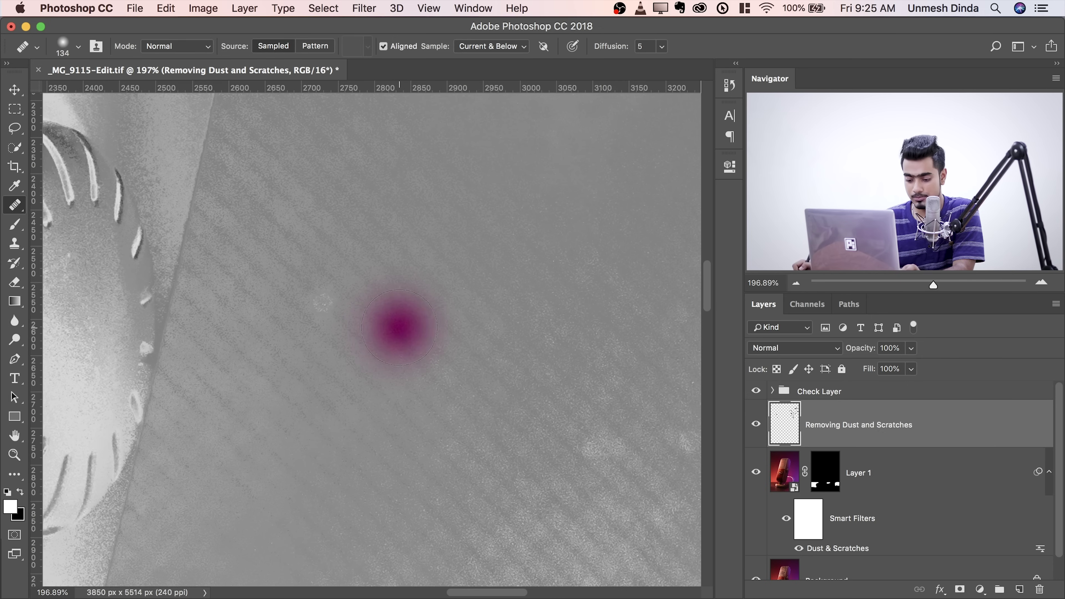
pyautogui.keyDown('alt'); pyautogui.click(378, 362); pyautogui.keyUp('alt')
pyautogui.moveTo(321, 297); pyautogui.dragTo(322, 296)
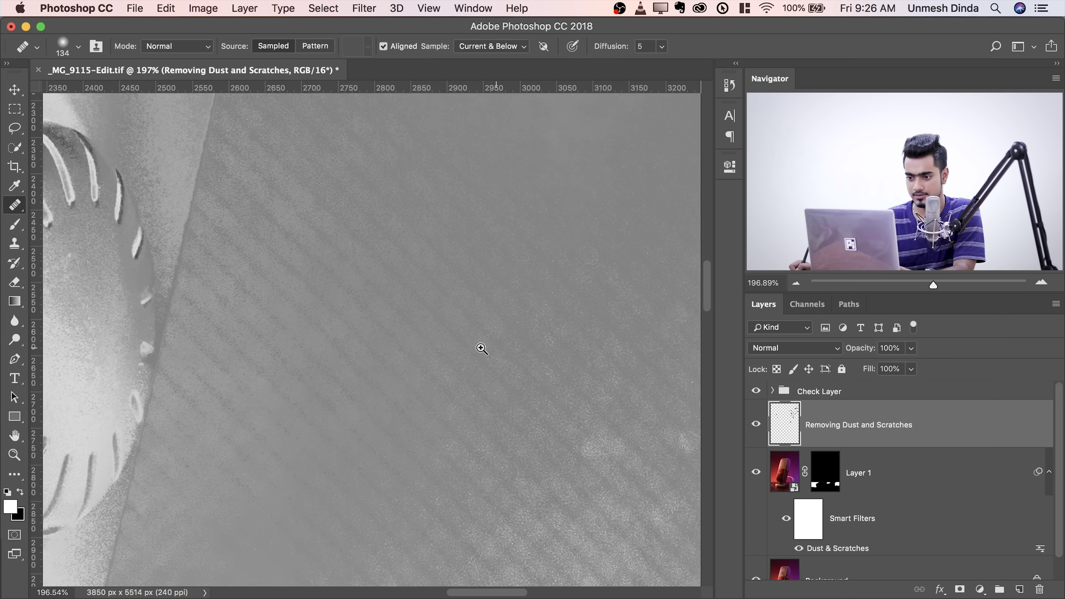
# Step: Examine the sampled preview overlay of the Healing Brush over the striped background beside the knob
pyautogui.keyDown('super'); pyautogui.moveTo(482, 349); pyautogui.dragTo(459, 348); pyautogui.keyUp('super')
pyautogui.moveTo(506, 378); pyautogui.dragTo(354, 362)
pyautogui.moveTo(365, 259); pyautogui.dragTo(394, 362)
pyautogui.keyDown('super'); pyautogui.moveTo(305, 295); pyautogui.dragTo(313, 295); pyautogui.keyUp('super')
pyautogui.click(332, 297)
pyautogui.click(298, 304)
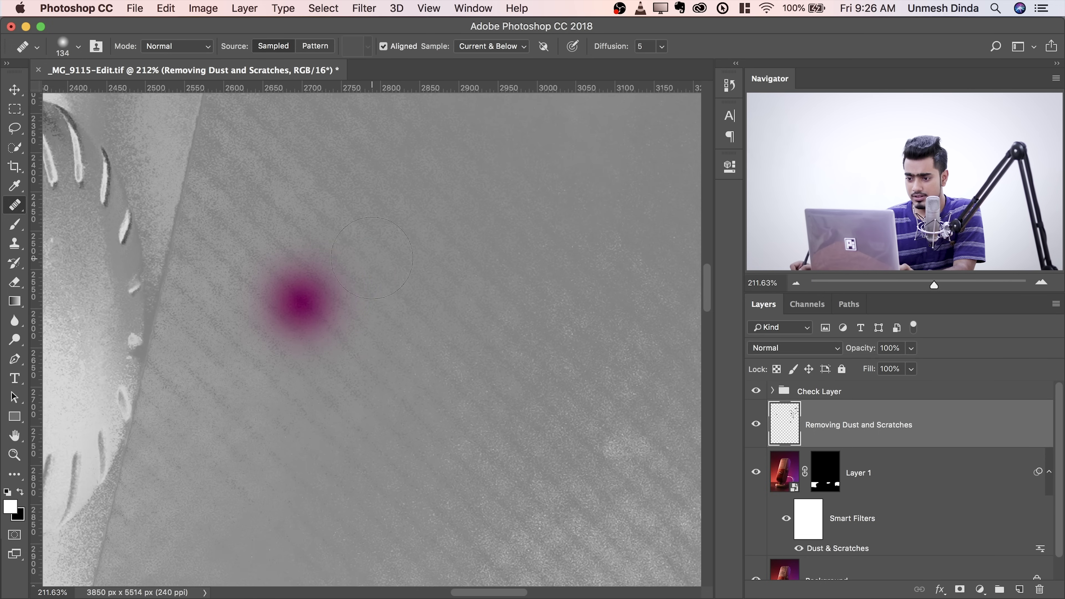
pyautogui.click(368, 256)
pyautogui.click(377, 277)
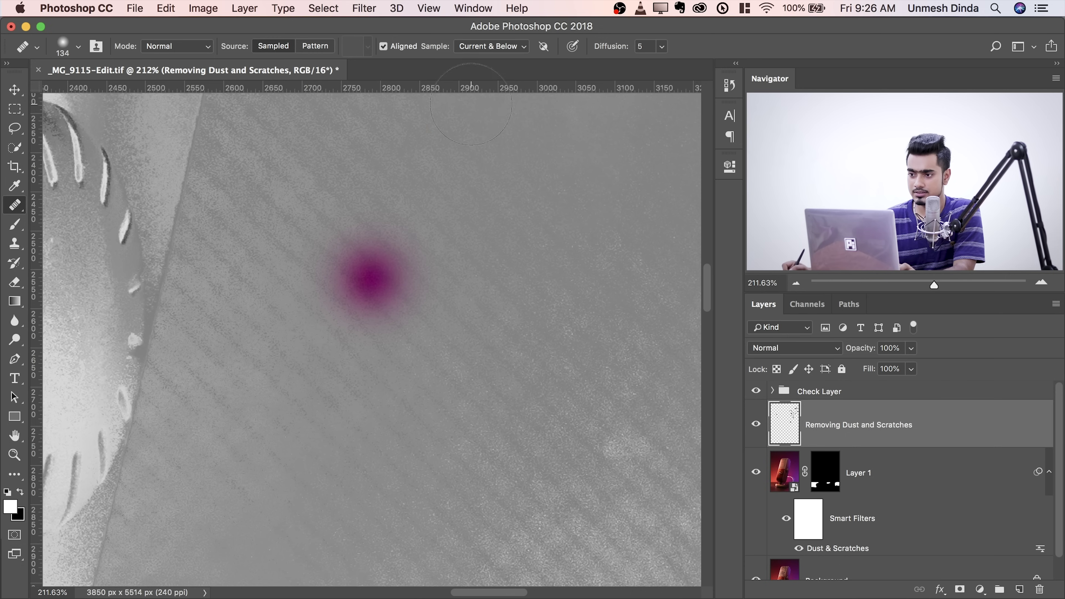
pyautogui.click(304, 336)
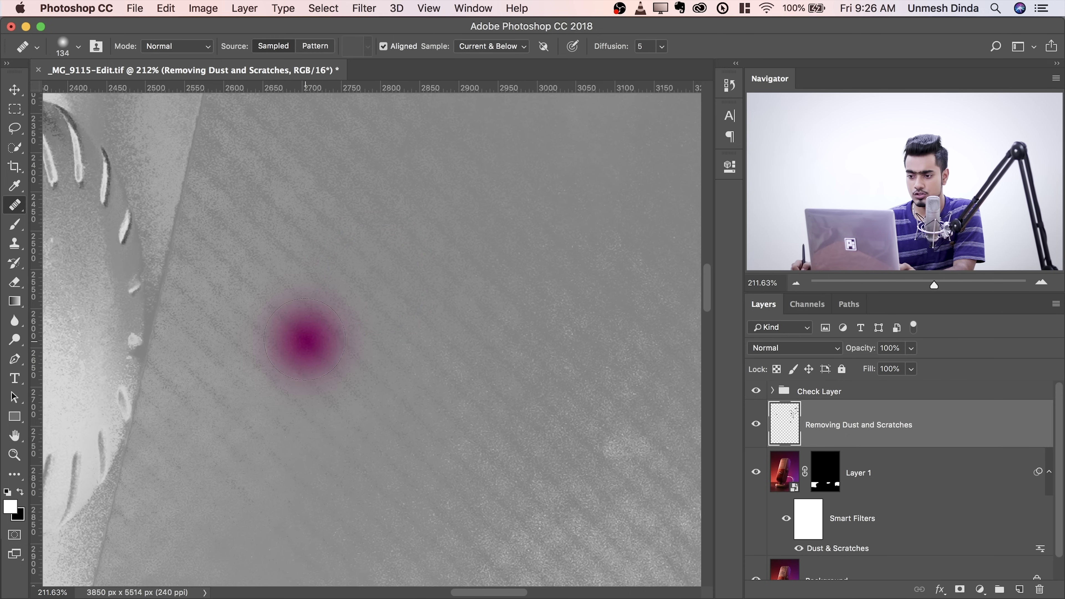
pyautogui.click(344, 262)
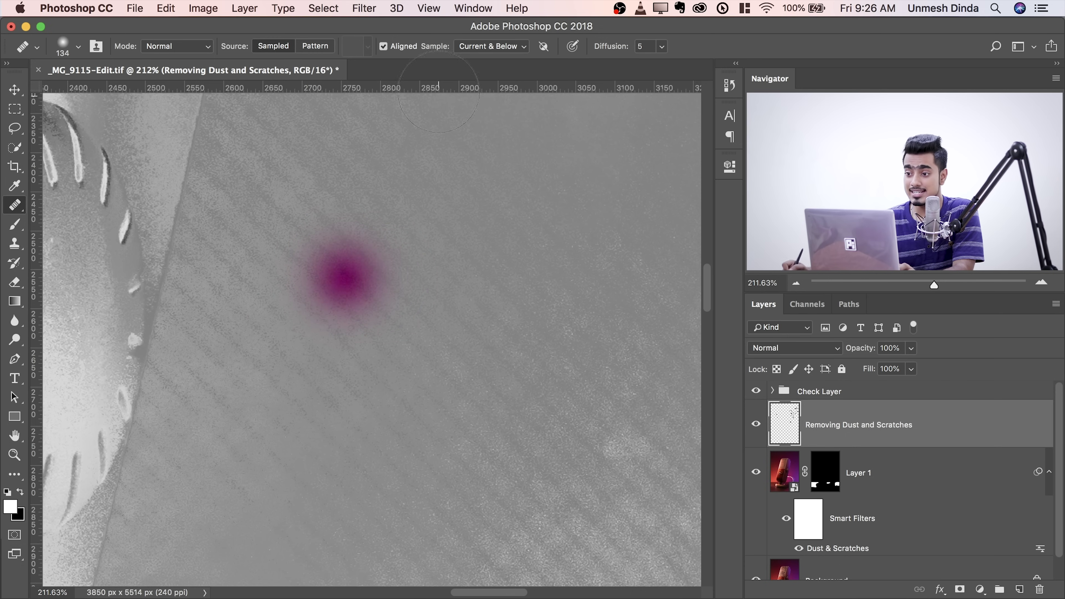
# Step: Open the Clone Source settings to check the Show Overlay and Clipped options, and collapse them again
pyautogui.click(473, 10)
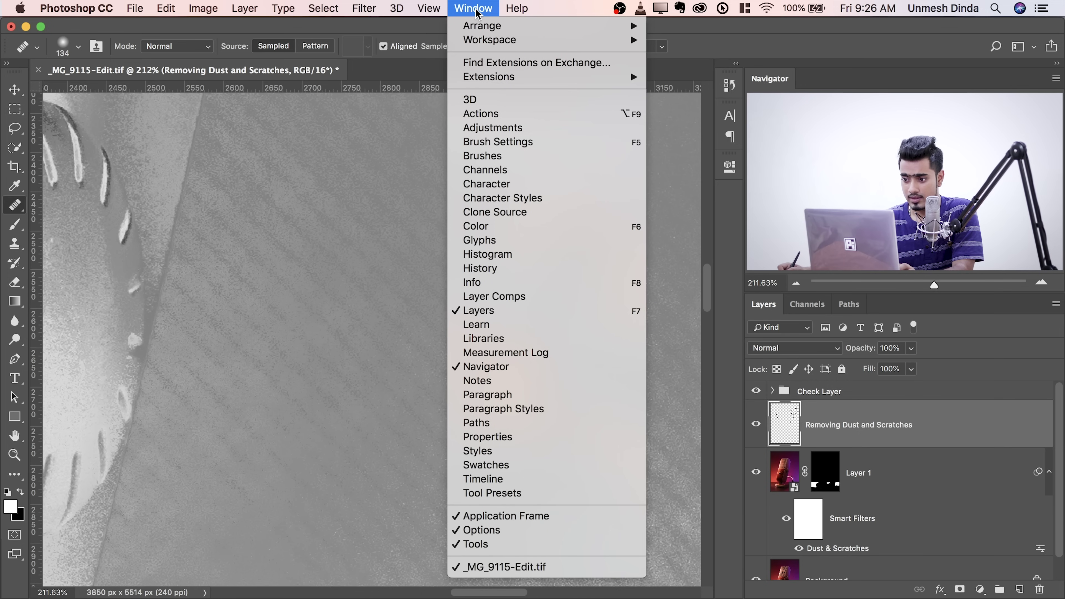
pyautogui.click(499, 212)
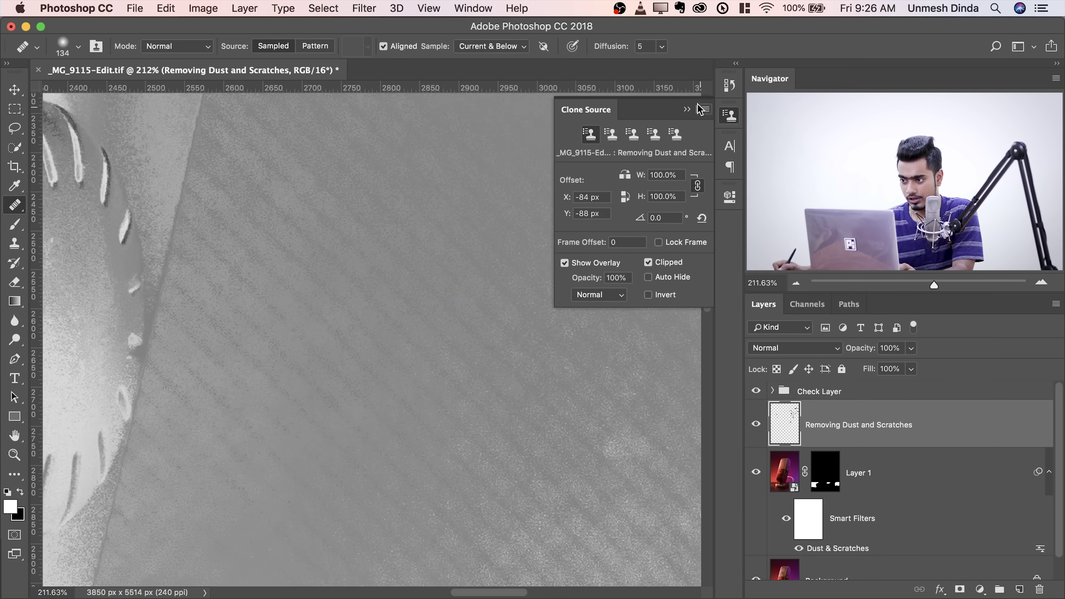
pyautogui.click(686, 109)
# Step: Heal the light specks in the striped background above the curved stand arm with a 77 px Healing Brush
pyautogui.moveTo(466, 350); pyautogui.dragTo(392, 274)
pyautogui.moveTo(466, 289)
pyautogui.mouseDown()
pyautogui.moveTo(395, 242)
pyautogui.moveTo(433, 273)
pyautogui.moveTo(407, 254)
pyautogui.moveTo(465, 262)
pyautogui.moveTo(316, 280)
pyautogui.mouseUp()
pyautogui.click(455, 244)
pyautogui.click(448, 244)
pyautogui.click(488, 302)
pyautogui.moveTo(412, 298)
pyautogui.mouseDown()
pyautogui.moveTo(471, 378)
pyautogui.moveTo(535, 379)
pyautogui.mouseUp()
pyautogui.moveTo(326, 518); pyautogui.dragTo(340, 347)
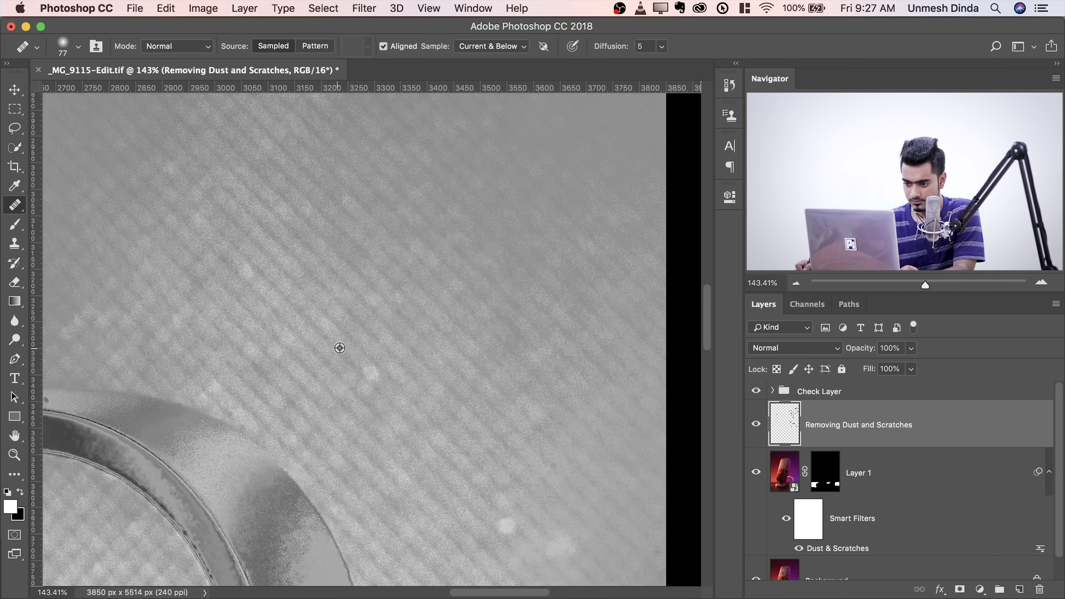
pyautogui.moveTo(367, 385); pyautogui.dragTo(378, 385)
# Step: Heal the light dust spots in the striped background right of the stand arm's curve with a 129 px Healing Brush
pyautogui.keyDown('alt'); pyautogui.click(513, 418); pyautogui.keyUp('alt')
pyautogui.click(513, 371)
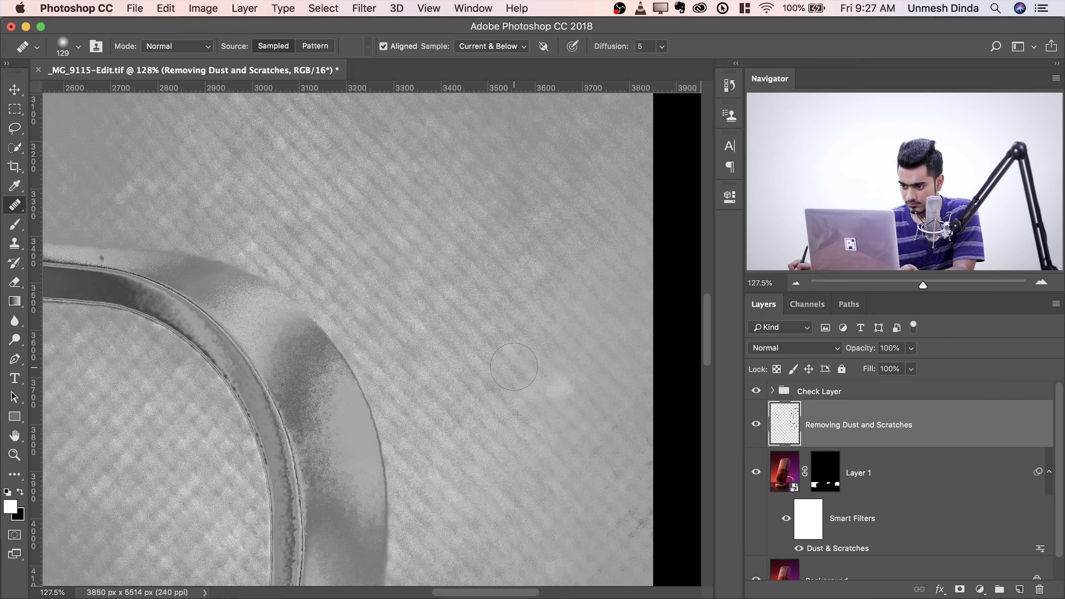
pyautogui.scroll(-5, 503, 370)
pyautogui.moveTo(389, 519); pyautogui.dragTo(273, 425)
pyautogui.scroll(5, 480, 394)
pyautogui.keyDown('alt'); pyautogui.click(459, 383); pyautogui.keyUp('alt')
pyautogui.click(468, 441)
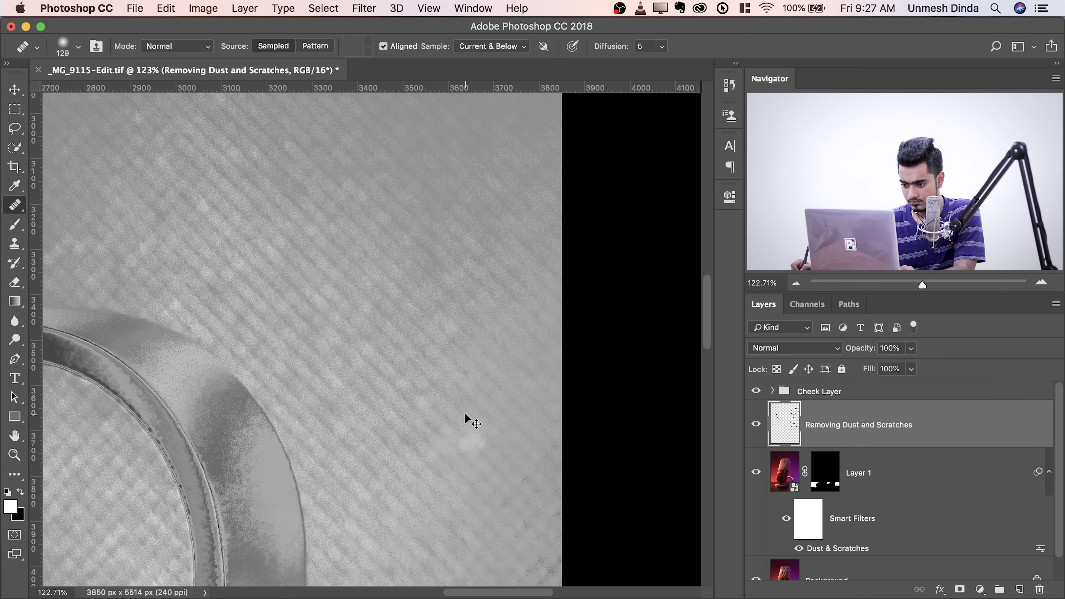
pyautogui.click(477, 432)
# Step: Heal the dark speck on the upper edge of the curved stand arm with a 31 px Healing Brush
pyautogui.moveTo(487, 364); pyautogui.dragTo(407, 364)
pyautogui.moveTo(193, 369); pyautogui.dragTo(285, 369)
pyautogui.press('[')
pyautogui.press('[')
pyautogui.press('[')
pyautogui.press('[')
pyautogui.press('[')
pyautogui.press('[')
pyautogui.press('[')
pyautogui.press('[')
pyautogui.click(262, 292)
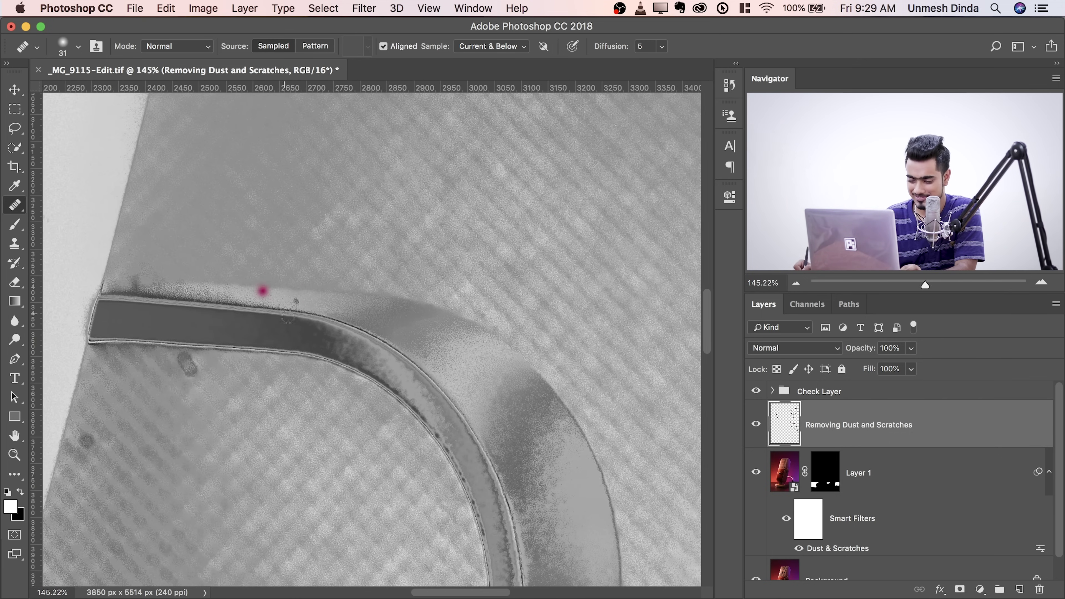
# Step: Heal the dark spots in the striped background enclosed by the stand arm, near the microphone's edge, with an 81 px Healing Brush
pyautogui.moveTo(86, 371); pyautogui.dragTo(158, 372)
pyautogui.moveTo(280, 341); pyautogui.dragTo(296, 367)
pyautogui.moveTo(184, 451)
pyautogui.mouseDown()
pyautogui.moveTo(321, 315)
pyautogui.moveTo(363, 325)
pyautogui.moveTo(326, 309)
pyautogui.moveTo(345, 304)
pyautogui.mouseUp()
pyautogui.keyDown('alt'); pyautogui.click(288, 435); pyautogui.keyUp('alt')
pyautogui.click(226, 369)
pyautogui.scroll(-3, 335, 325)
pyautogui.click(287, 238)
pyautogui.keyDown('alt'); pyautogui.click(359, 306); pyautogui.keyUp('alt')
pyautogui.click(285, 229)
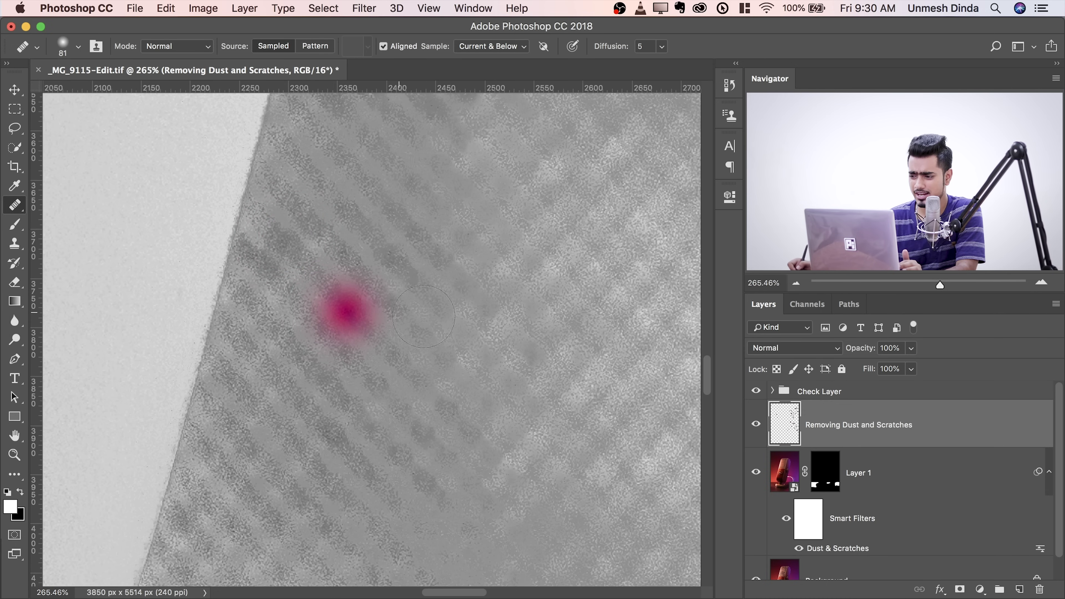
# Step: Switch the Check Layer group off and on to inspect the healed background around the stand arm
pyautogui.click(757, 392)
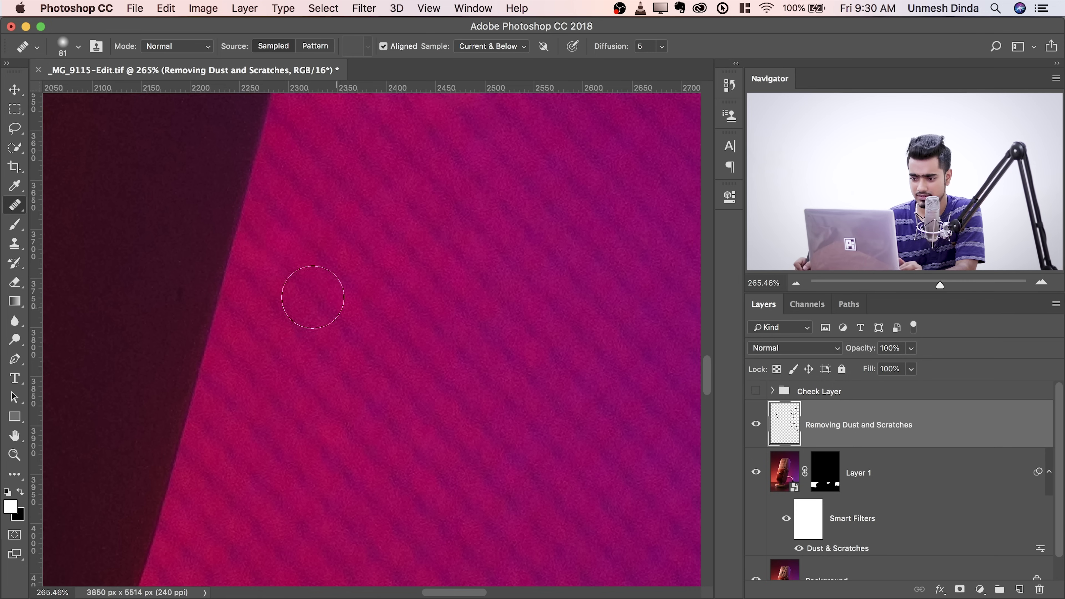
pyautogui.moveTo(399, 246); pyautogui.dragTo(300, 247)
pyautogui.moveTo(434, 235); pyautogui.dragTo(424, 247)
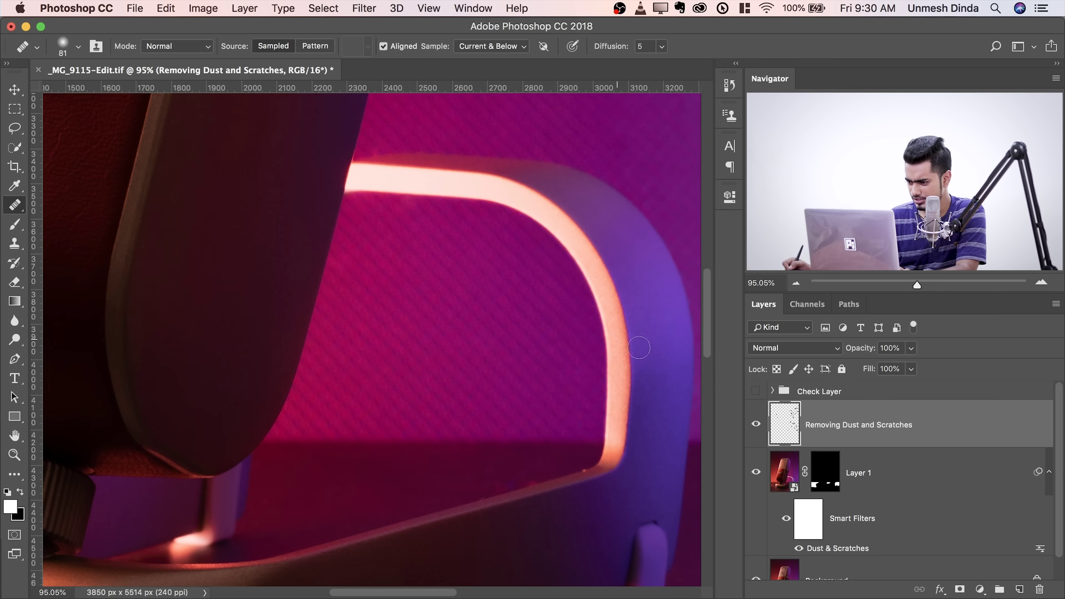
pyautogui.click(756, 391)
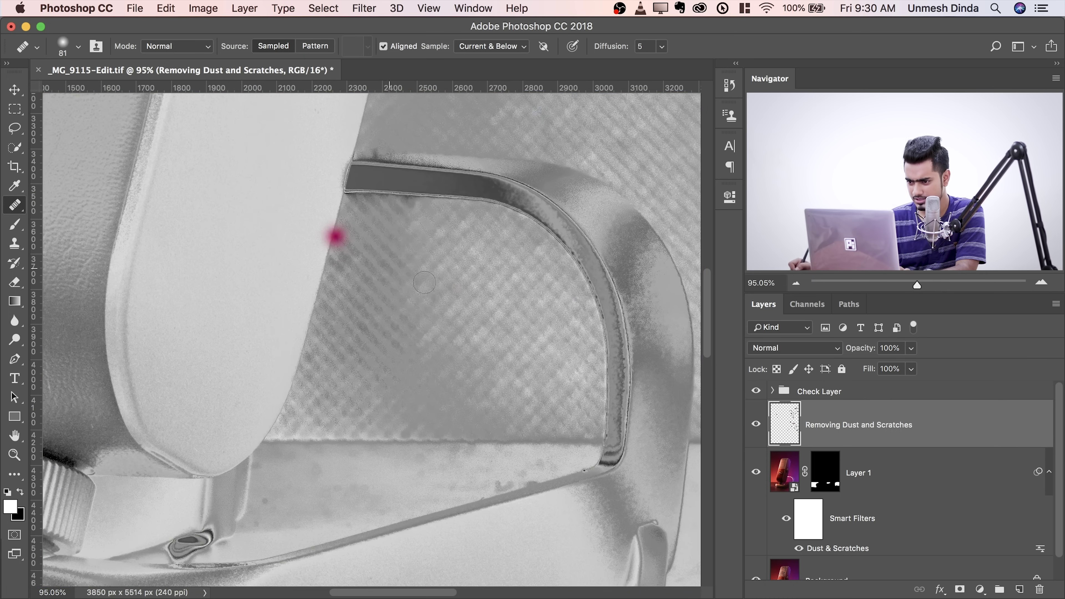
pyautogui.moveTo(506, 267); pyautogui.dragTo(385, 460)
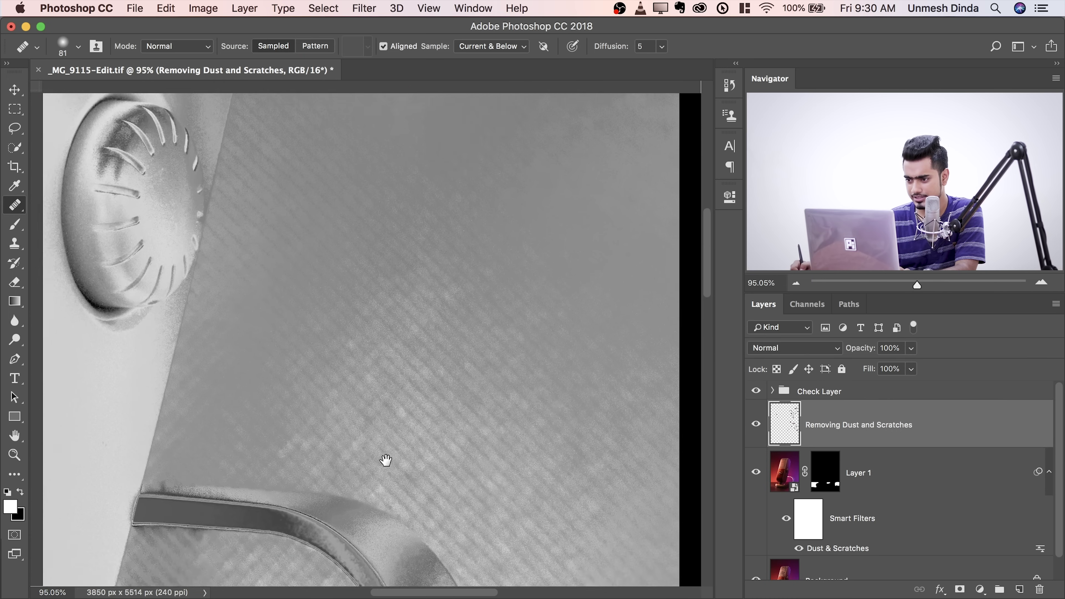
pyautogui.moveTo(426, 345); pyautogui.dragTo(499, 130)
pyautogui.moveTo(452, 400); pyautogui.dragTo(520, 241)
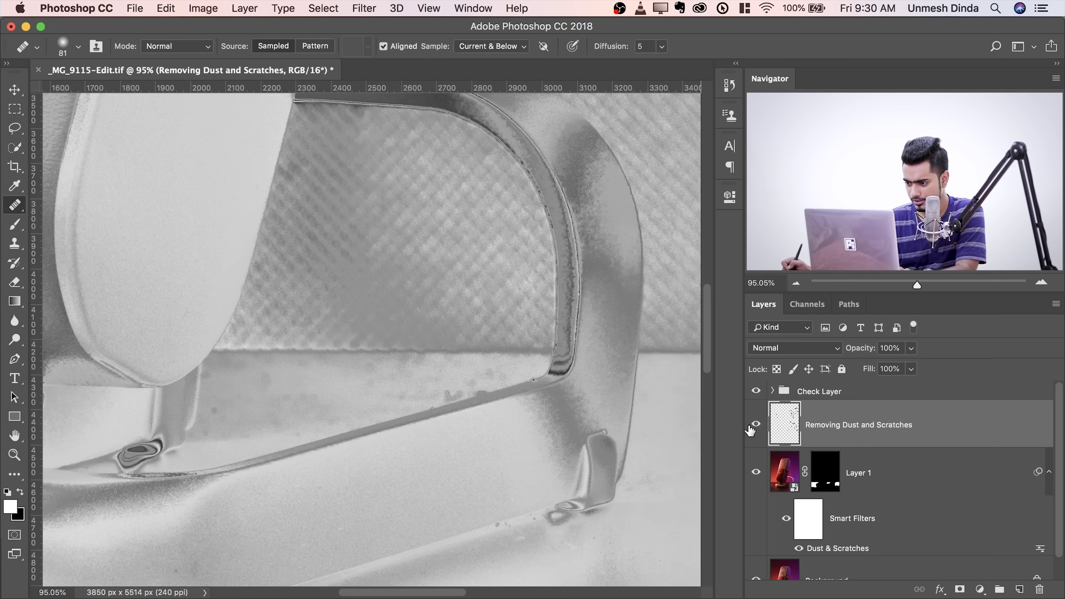
# Step: Heal the dark spots on the surface just above the stand's diagonal edge with a 57 px Healing Brush
pyautogui.moveTo(490, 371); pyautogui.dragTo(560, 369)
pyautogui.moveTo(489, 398)
pyautogui.mouseDown()
pyautogui.moveTo(507, 394)
pyautogui.moveTo(450, 387)
pyautogui.mouseUp()
pyautogui.click(444, 403)
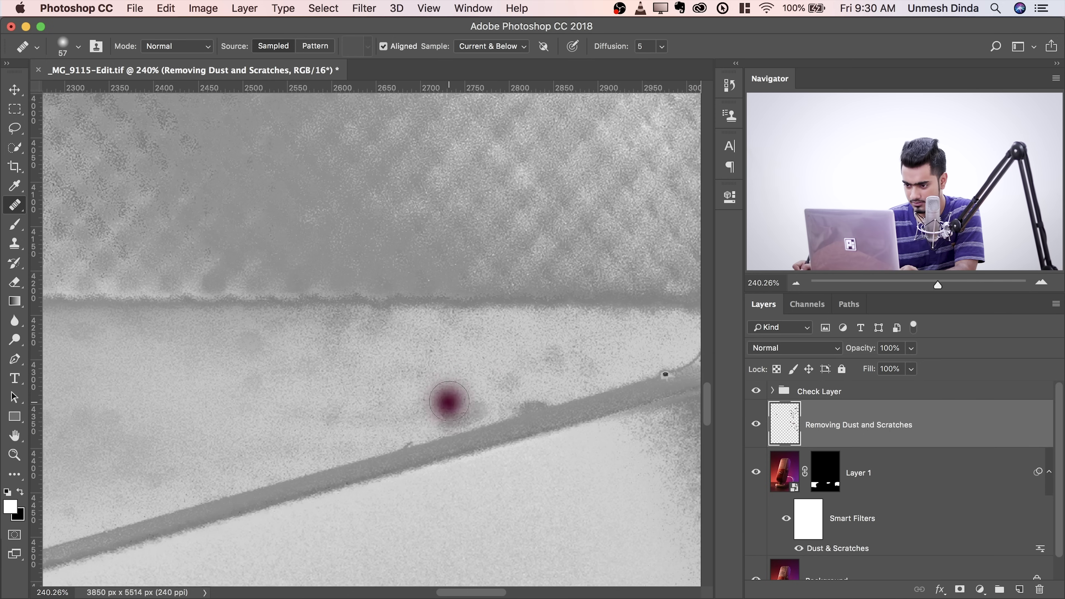
pyautogui.click(480, 401)
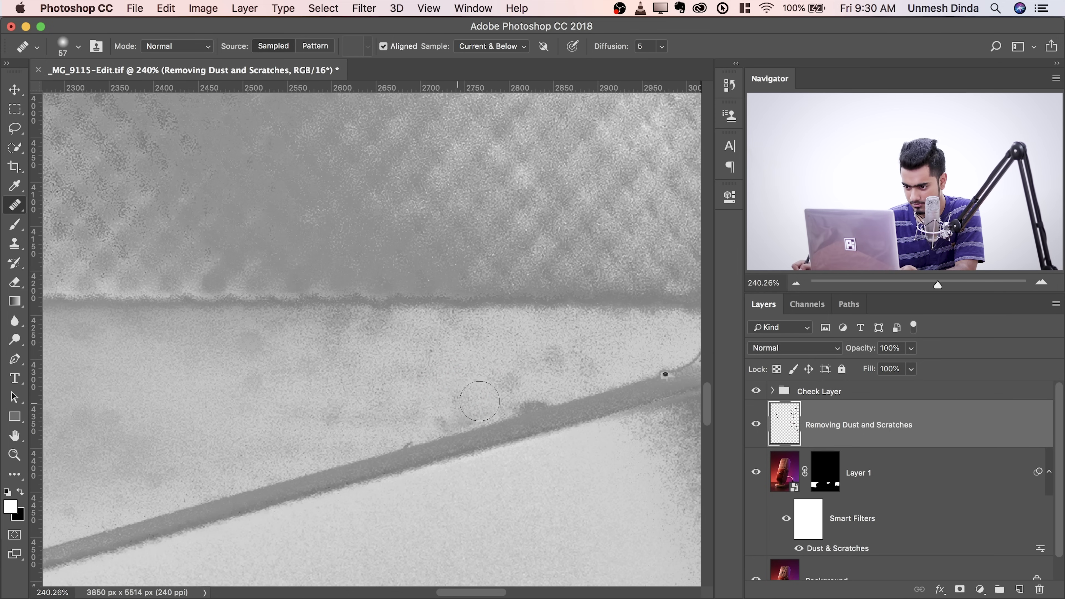
pyautogui.click(381, 417)
# Step: Heal the dark bump along the stand's diagonal edge with a 66 px Healing Brush sampled farther along that edge
pyautogui.moveTo(356, 422)
pyautogui.mouseDown()
pyautogui.moveTo(288, 386)
pyautogui.moveTo(244, 414)
pyautogui.mouseUp()
pyautogui.moveTo(477, 388); pyautogui.dragTo(487, 387)
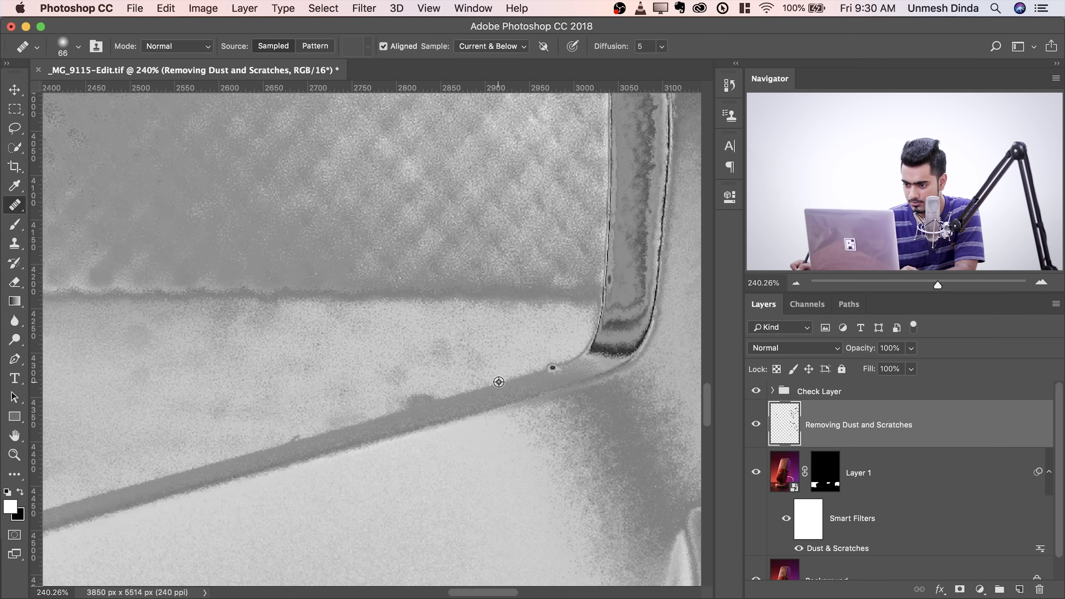
pyautogui.click(422, 406)
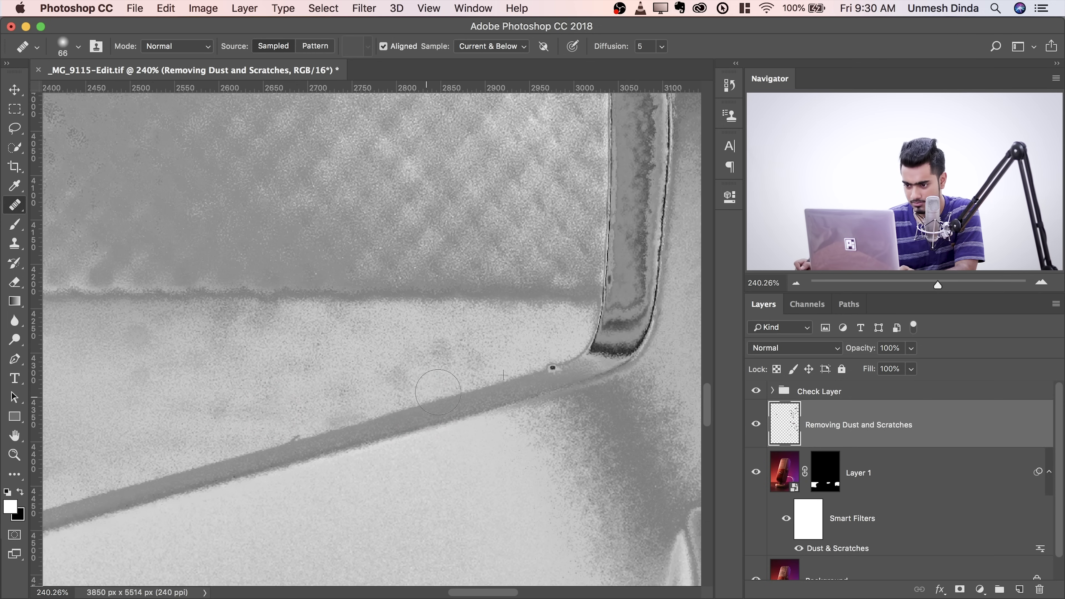
# Step: Try to heal the small notch on the stand's diagonal edge with the 66 px Healing Brush
pyautogui.hscroll(-5, 420, 381)
pyautogui.scroll(-3, 419, 381)
pyautogui.click(262, 407)
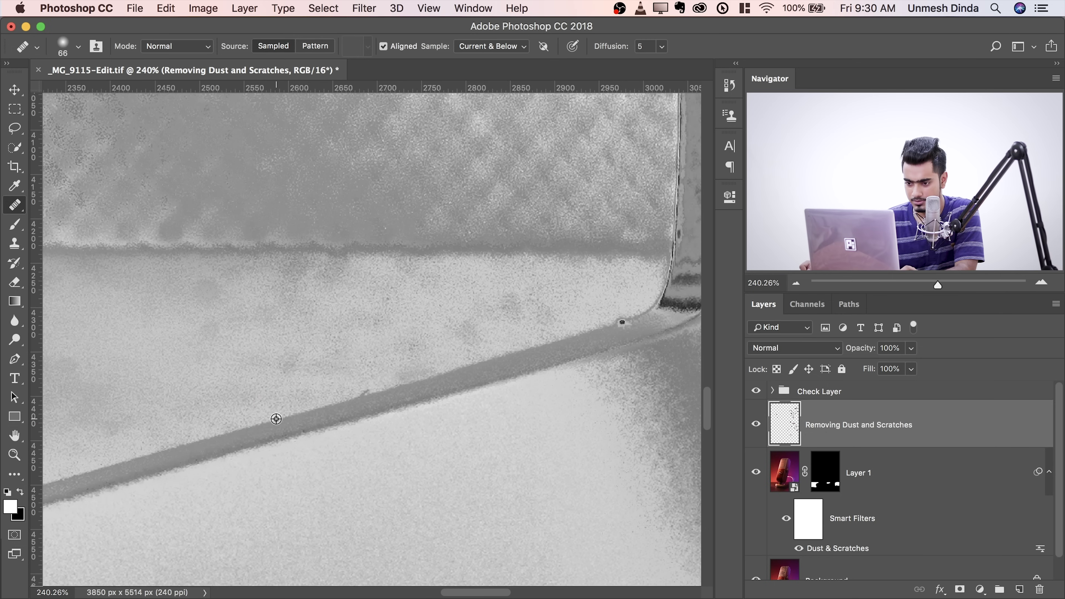
pyautogui.click(360, 394)
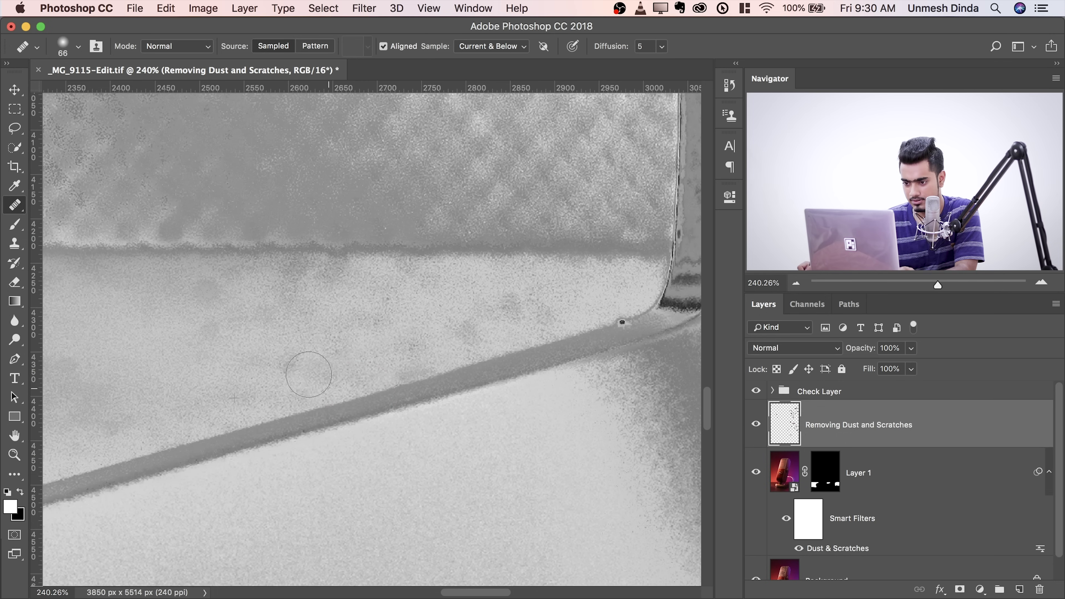
pyautogui.moveTo(252, 386); pyautogui.dragTo(321, 390)
pyautogui.moveTo(421, 339); pyautogui.dragTo(395, 343)
pyautogui.press('super+z')
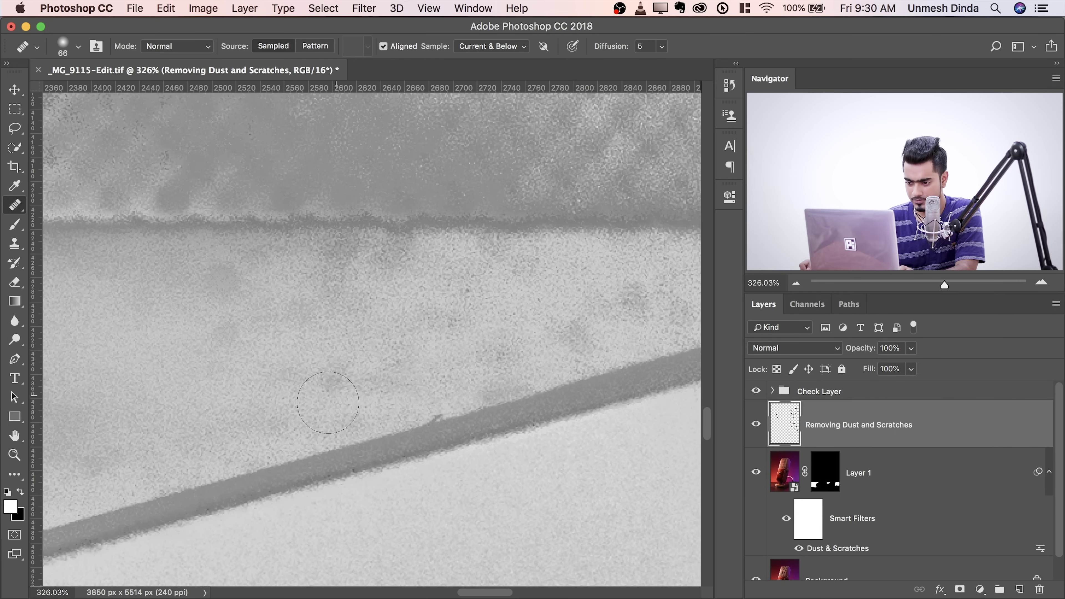
# Step: Heal the small notch on the stand's diagonal edge with the 66 px Healing Brush, sampling a clean part of the same edge
pyautogui.click(250, 468)
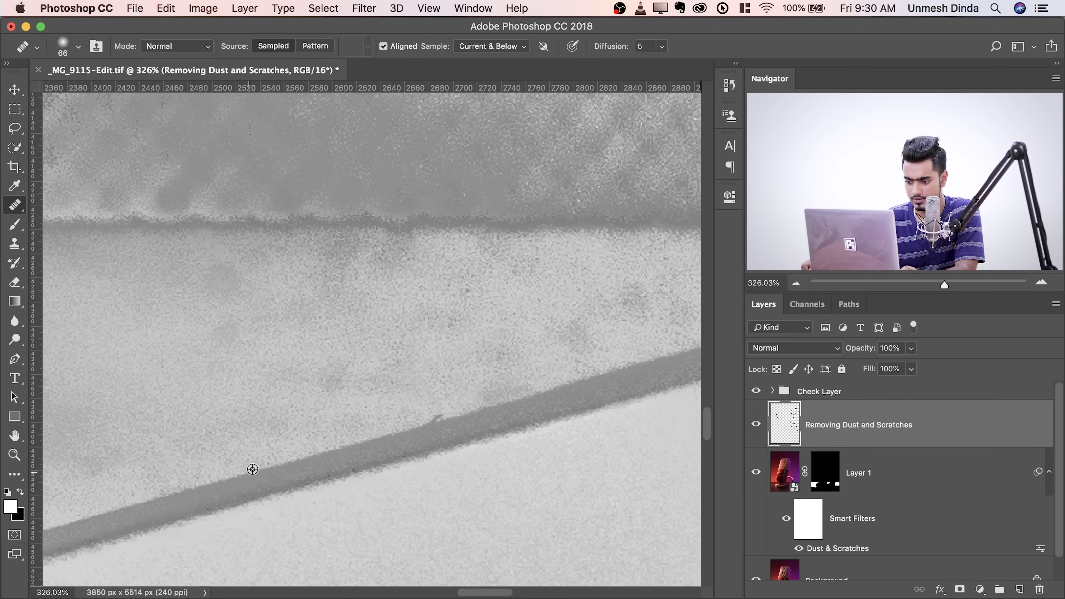
pyautogui.click(433, 417)
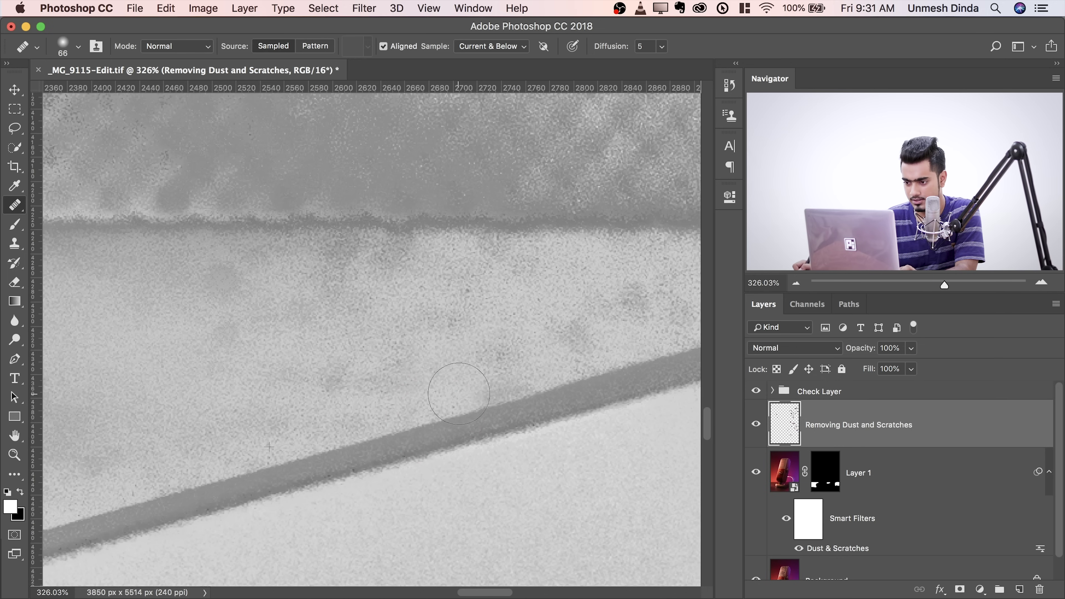
pyautogui.moveTo(491, 347); pyautogui.dragTo(385, 342)
pyautogui.press('super+r')
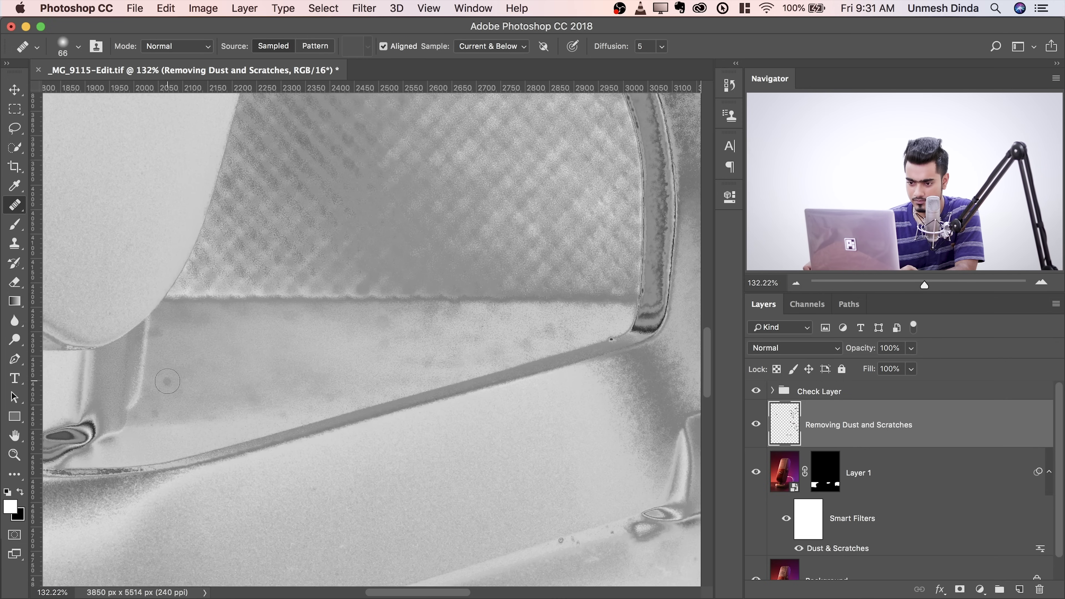
# Step: Heal the dark patches on the table surface between the textured backdrop and the stand's diagonal edge with the 66 px Healing Brush
pyautogui.scroll(1, 336, 329)
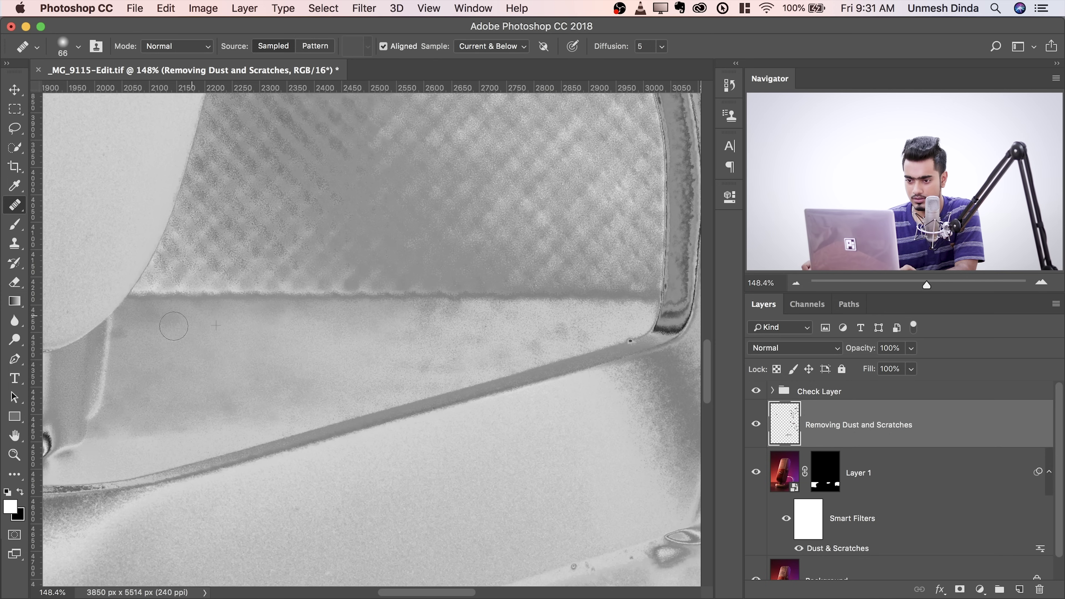
pyautogui.hscroll(3, 305, 340)
pyautogui.keyDown('alt'); pyautogui.click(316, 357); pyautogui.keyUp('alt')
pyautogui.click(360, 375)
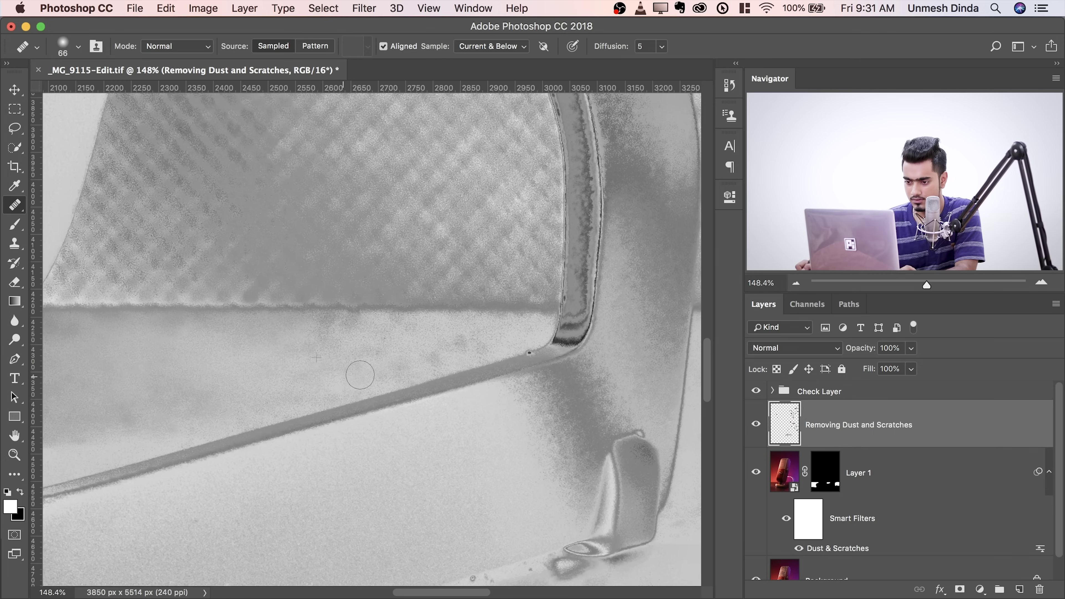
pyautogui.keyDown('alt'); pyautogui.click(363, 359); pyautogui.keyUp('alt')
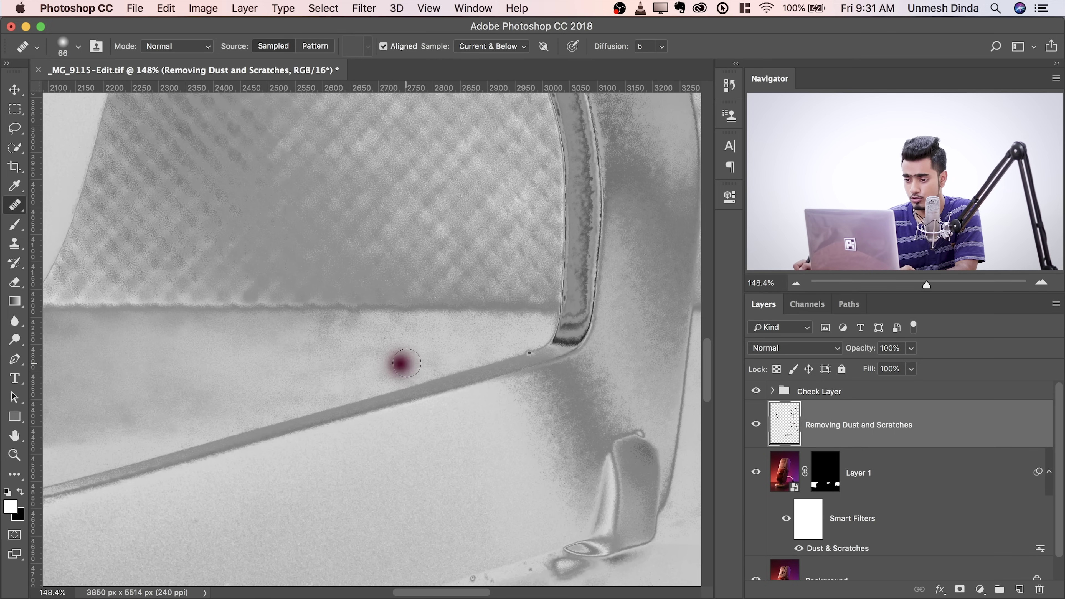
pyautogui.click(400, 364)
# Step: Heal the light specks near the top of the microphone's smooth side panel, reducing the Healing Brush to 39 px
pyautogui.moveTo(352, 333)
pyautogui.mouseDown()
pyautogui.moveTo(251, 336)
pyautogui.moveTo(395, 363)
pyautogui.moveTo(221, 329)
pyautogui.moveTo(256, 381)
pyautogui.moveTo(323, 543)
pyautogui.moveTo(321, 585)
pyautogui.mouseUp()
pyautogui.moveTo(278, 302); pyautogui.dragTo(270, 409)
pyautogui.moveTo(321, 243)
pyautogui.mouseDown()
pyautogui.moveTo(436, 213)
pyautogui.moveTo(312, 293)
pyautogui.mouseUp()
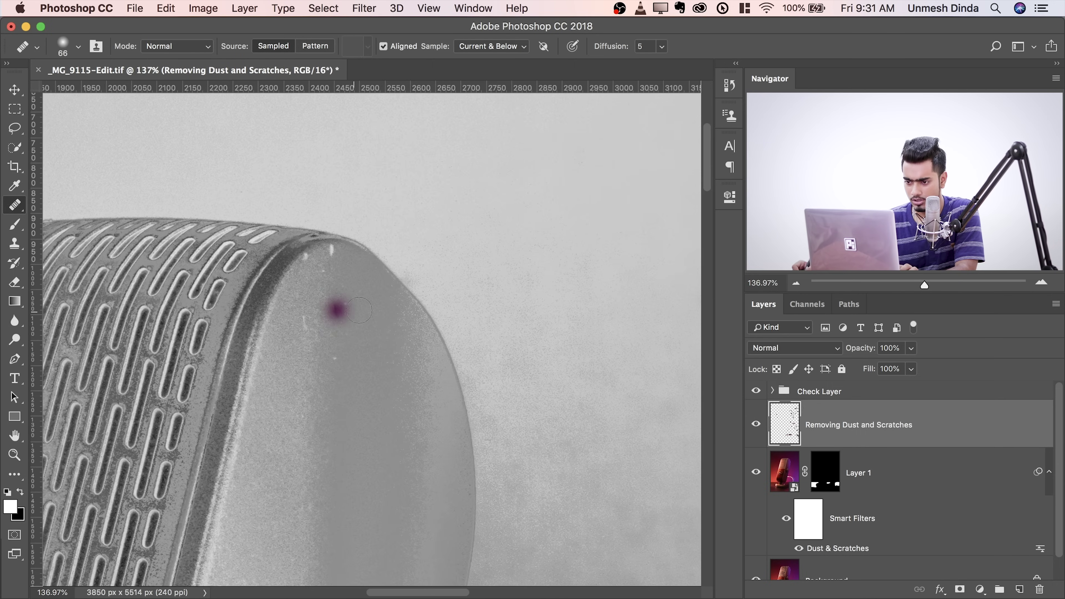
pyautogui.moveTo(364, 318); pyautogui.dragTo(356, 322)
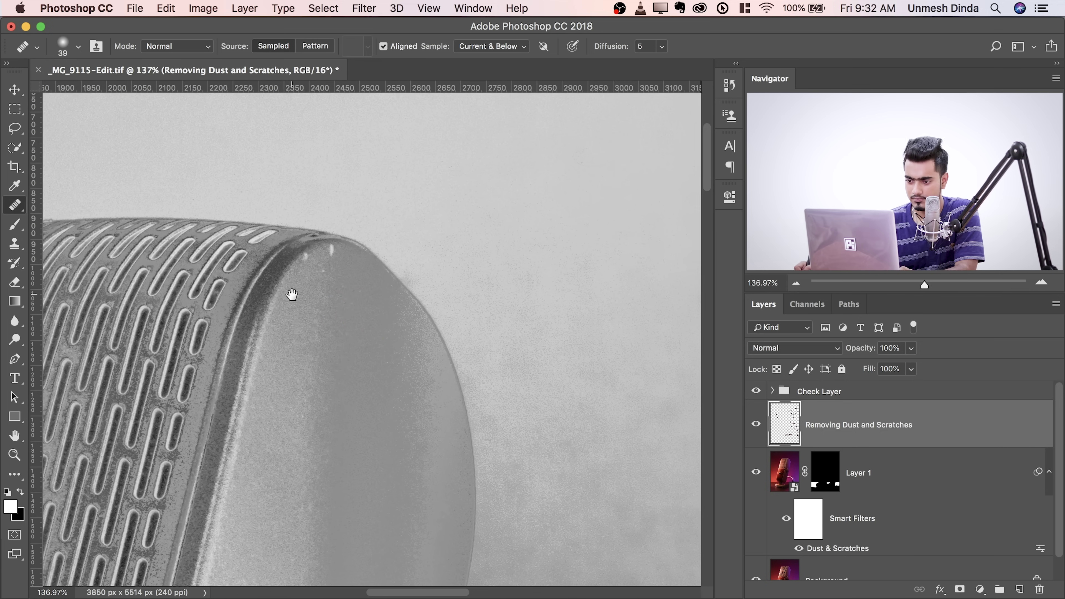
pyautogui.scroll(2, 291, 296)
pyautogui.moveTo(361, 325)
pyautogui.mouseDown()
pyautogui.moveTo(345, 328)
pyautogui.moveTo(377, 324)
pyautogui.mouseUp()
pyautogui.moveTo(311, 315); pyautogui.dragTo(235, 321)
# Step: Examine the microphone's side panel, Blue badge, leather front and grille for remaining dust
pyautogui.moveTo(289, 482); pyautogui.dragTo(270, 237)
pyautogui.moveTo(276, 407); pyautogui.dragTo(331, 138)
pyautogui.moveTo(317, 361); pyautogui.dragTo(356, 413)
pyautogui.moveTo(260, 520); pyautogui.dragTo(478, 335)
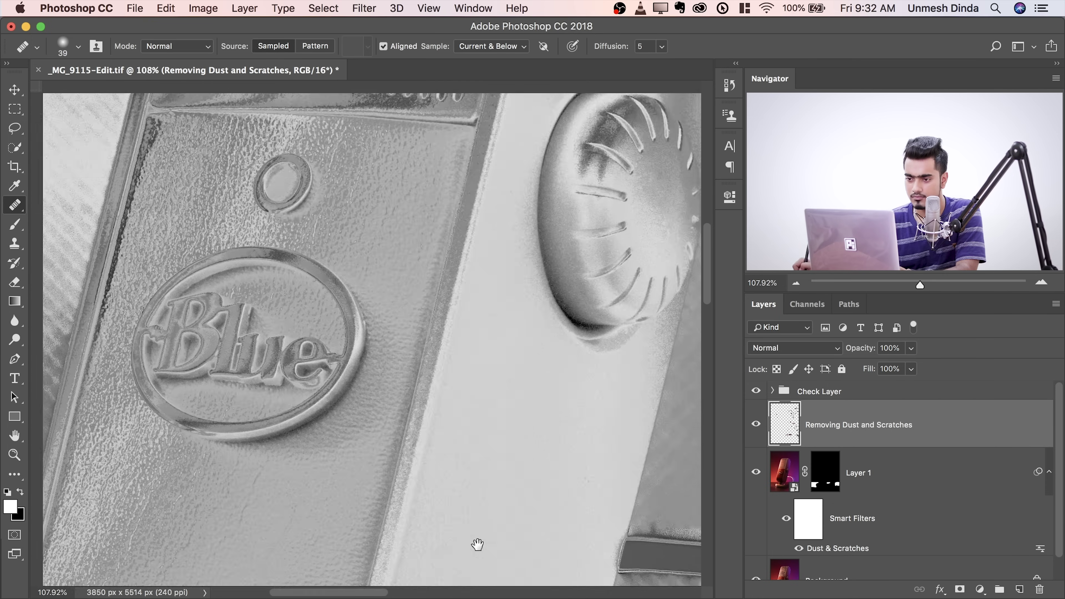
pyautogui.moveTo(252, 216); pyautogui.dragTo(302, 352)
pyautogui.moveTo(248, 583); pyautogui.dragTo(280, 480)
pyautogui.moveTo(285, 529); pyautogui.dragTo(291, 571)
pyautogui.moveTo(260, 153); pyautogui.dragTo(290, 344)
pyautogui.moveTo(269, 247); pyautogui.dragTo(331, 230)
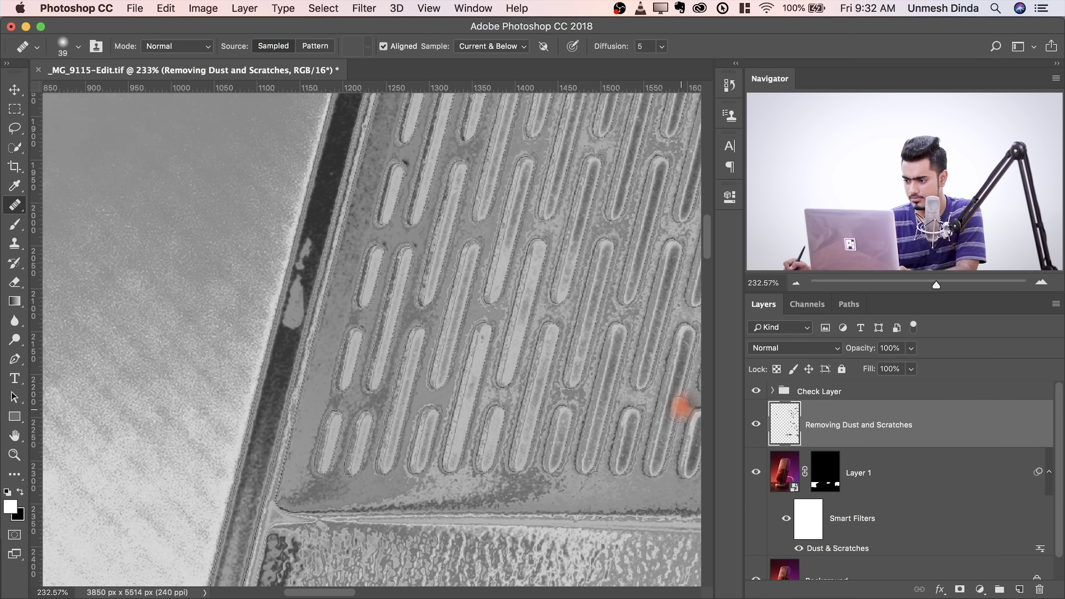
# Step: Hide the Check Layer group to view the smudge on the rim beside the grille in color
pyautogui.click(757, 392)
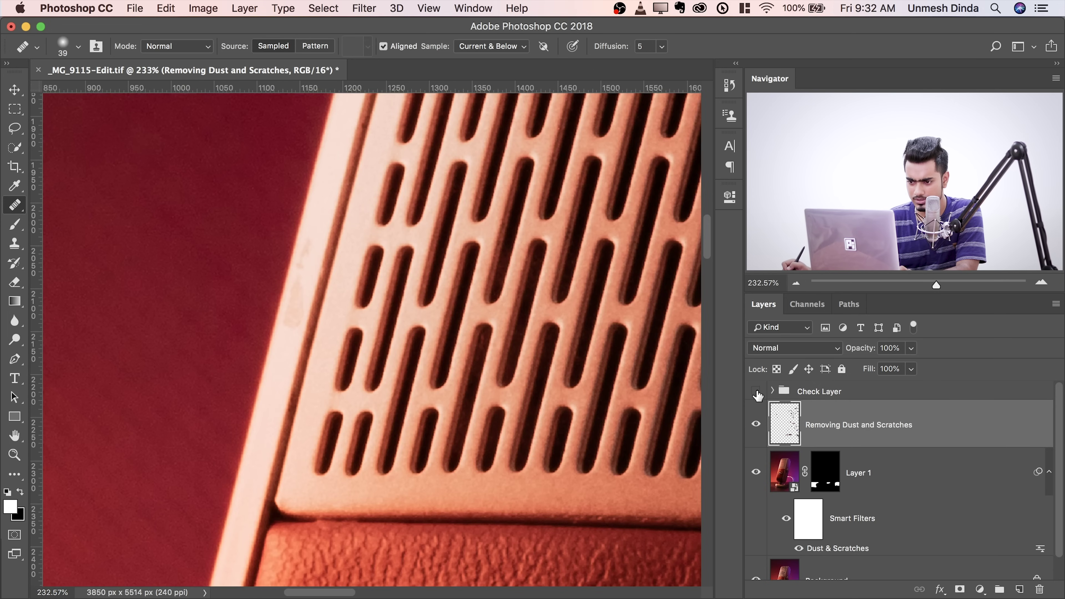
pyautogui.click(756, 394)
pyautogui.click(756, 394)
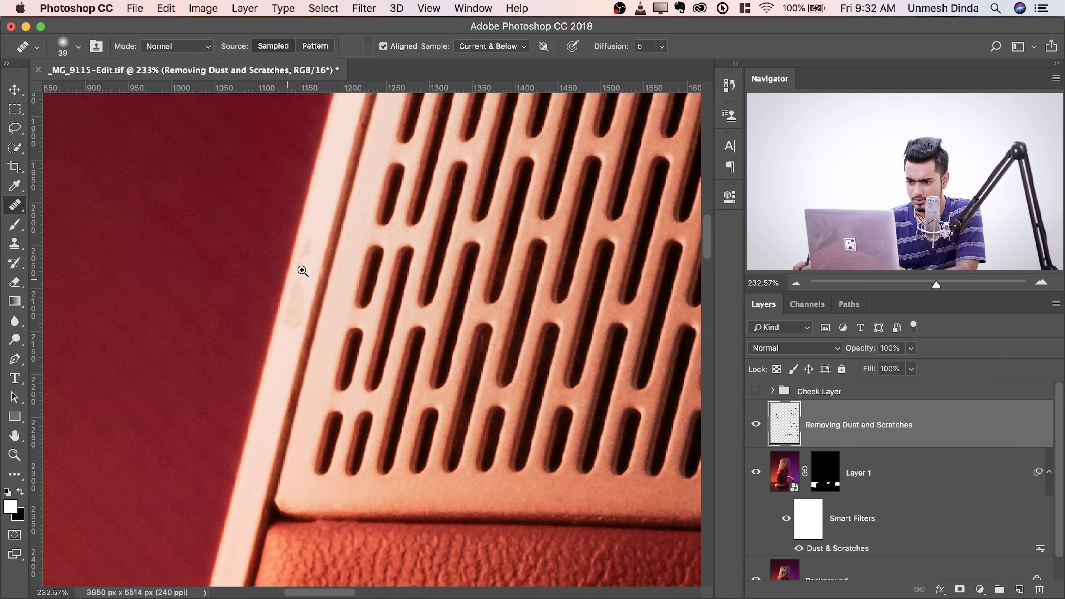
# Step: Try to heal the smudge on the rim beside the grille with a 24 px Healing Brush
pyautogui.moveTo(302, 270); pyautogui.dragTo(328, 269)
pyautogui.moveTo(323, 206); pyautogui.dragTo(311, 209)
pyautogui.keyDown('alt'); pyautogui.click(327, 205); pyautogui.keyUp('alt')
pyautogui.click(343, 250)
pyautogui.press('super+z')
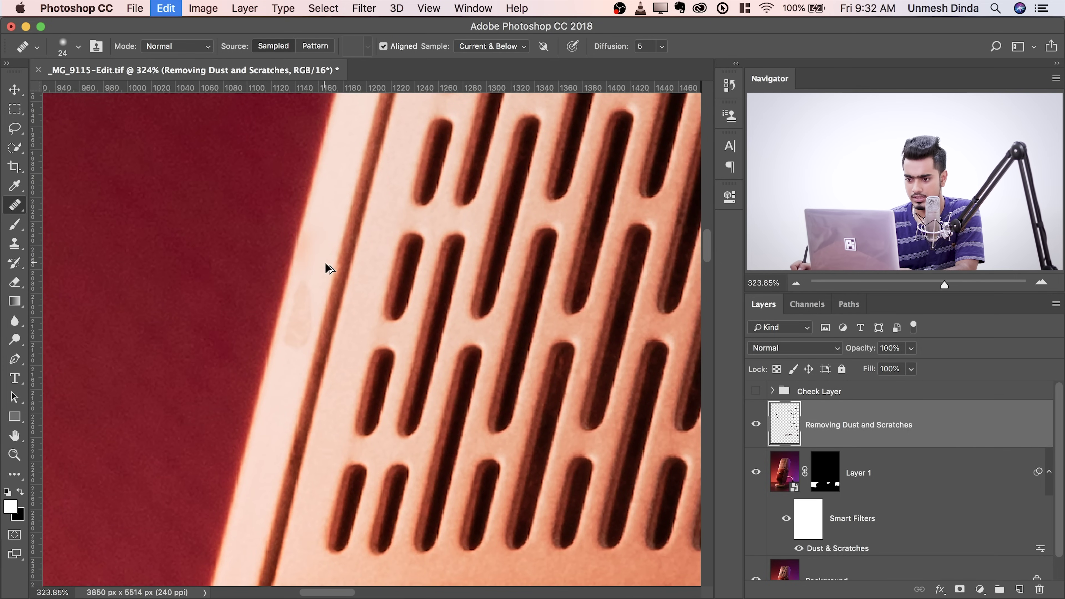
# Step: Cover the smudge on the rim beside the grille with a 25 px Clone Stamp, and switch back to the Healing Brush
pyautogui.click(11, 247)
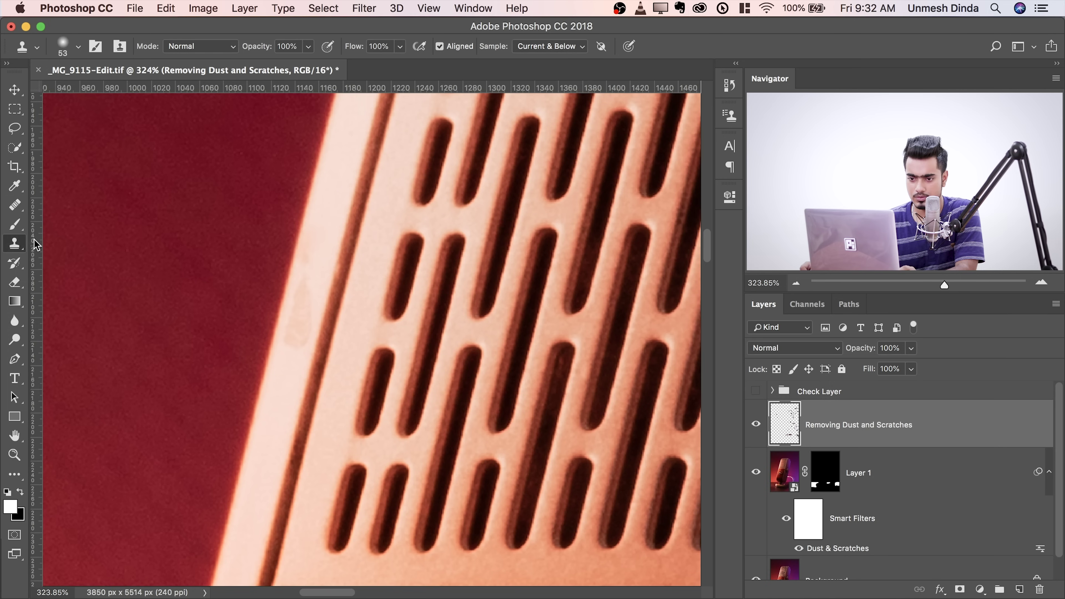
pyautogui.moveTo(312, 189)
pyautogui.mouseDown()
pyautogui.moveTo(284, 193)
pyautogui.moveTo(326, 209)
pyautogui.mouseUp()
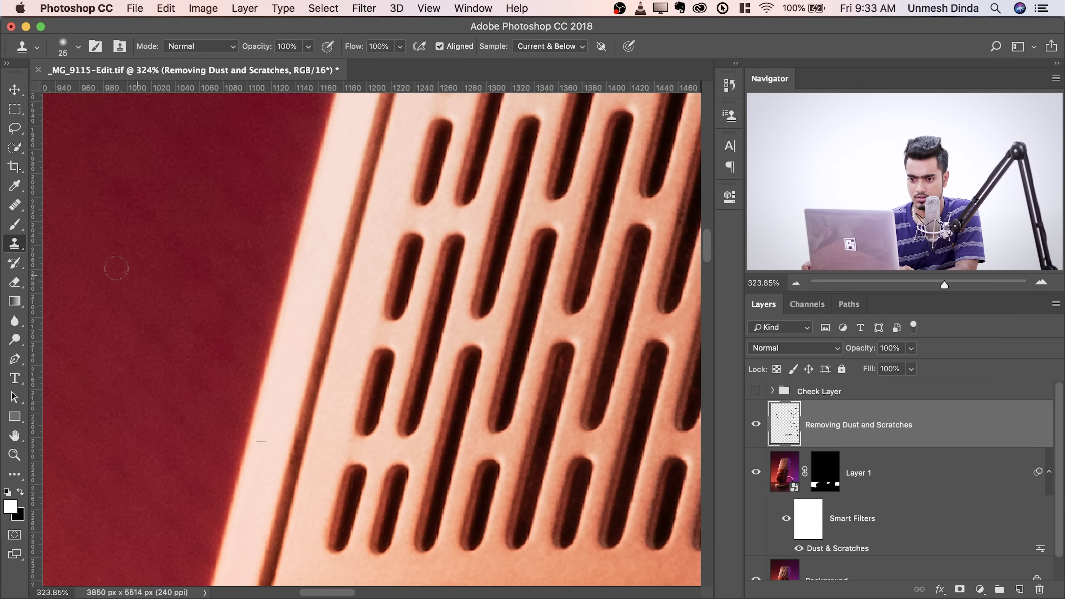
pyautogui.click(15, 206)
# Step: Show the Check Layer group and heal the dark specks on the middle section of the stand's base with a 24 px Healing Brush
pyautogui.moveTo(432, 266); pyautogui.dragTo(310, 264)
pyautogui.moveTo(490, 302); pyautogui.dragTo(392, 266)
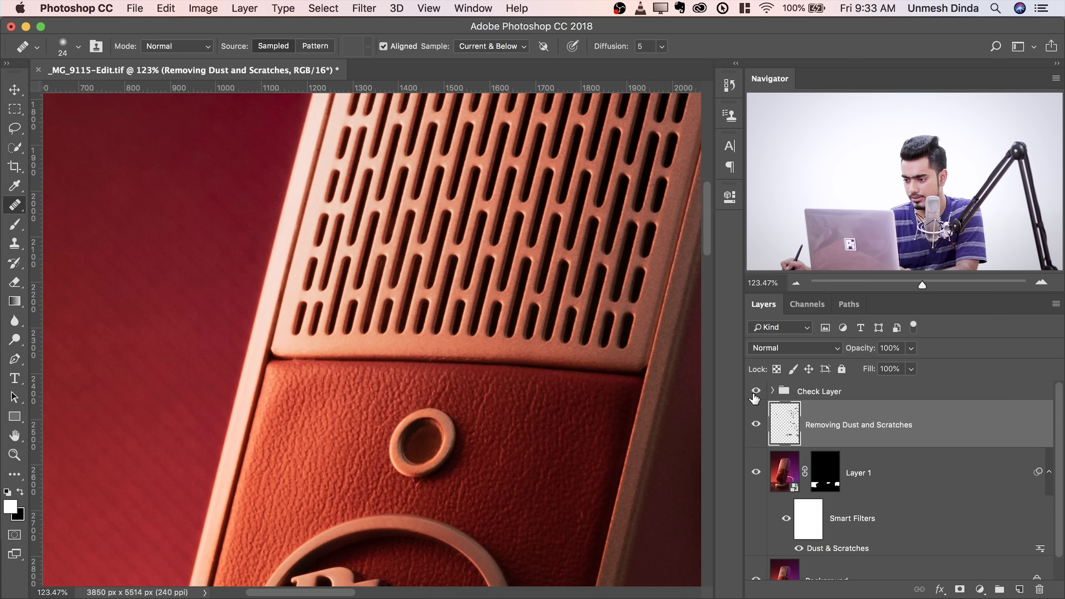
pyautogui.click(756, 391)
pyautogui.moveTo(469, 224); pyautogui.dragTo(436, 110)
pyautogui.moveTo(436, 523); pyautogui.dragTo(413, 428)
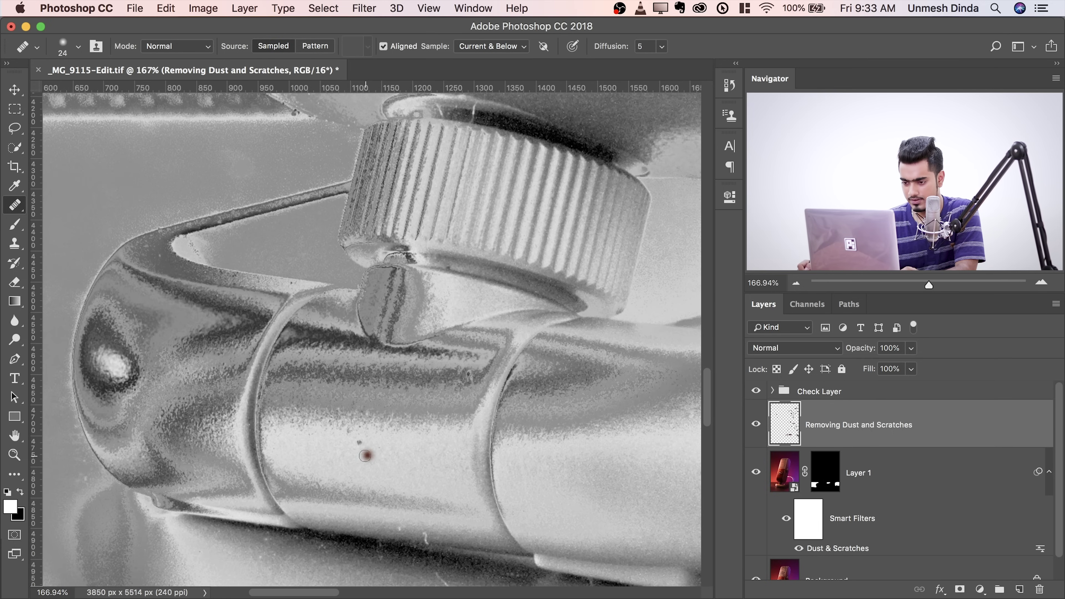
pyautogui.scroll(-1, 364, 419)
pyautogui.scroll(3, 363, 419)
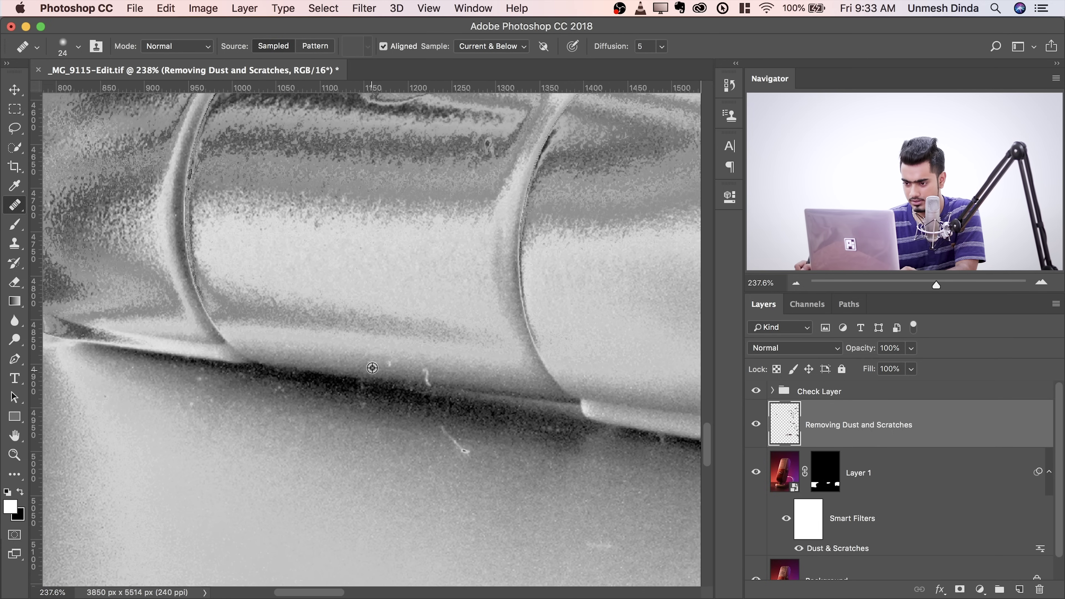
# Step: Heal the white specks and hairs along the shadowed lower edge of the stand's base with the 24 px Healing Brush
pyautogui.moveTo(425, 371); pyautogui.dragTo(429, 383)
pyautogui.scroll(-3, 390, 366)
pyautogui.scroll(3, 413, 371)
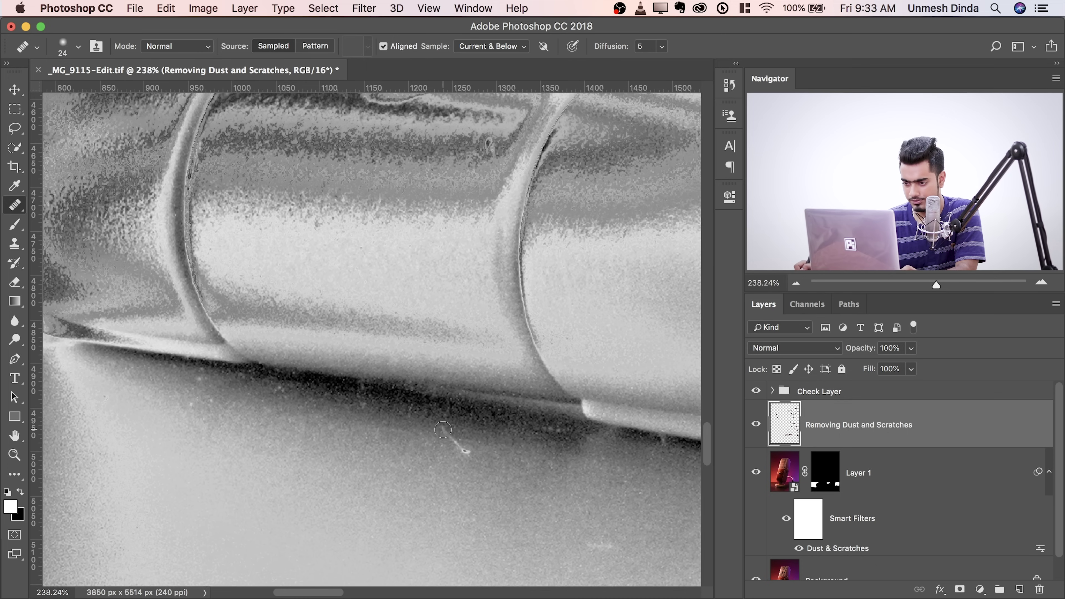
pyautogui.scroll(-1, 362, 407)
pyautogui.hscroll(-4, 378, 436)
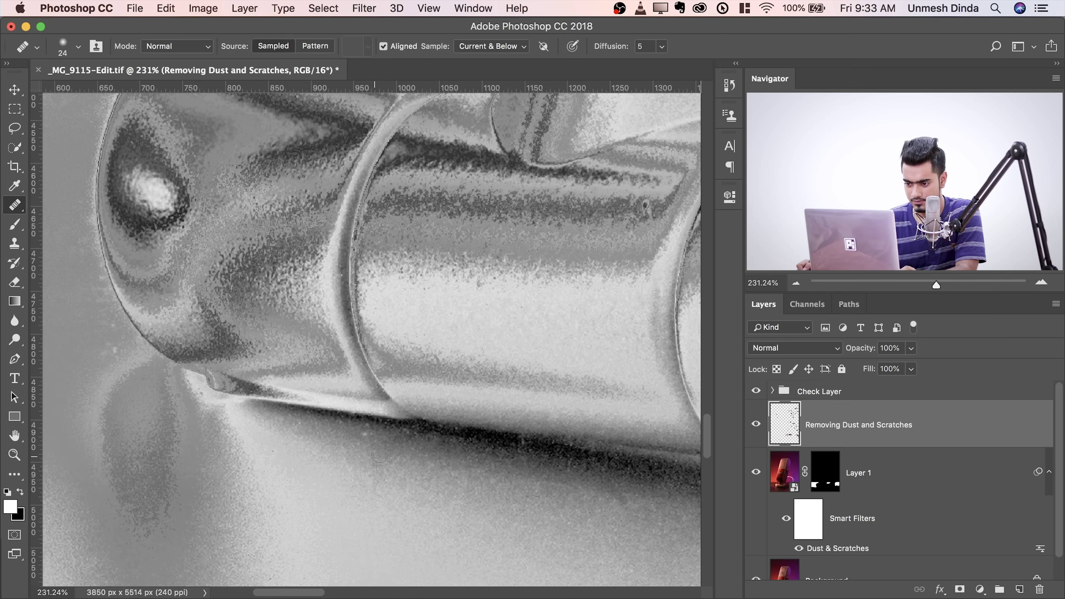
pyautogui.scroll(-1, 297, 425)
pyautogui.hscroll(-3, 298, 426)
pyautogui.scroll(5, 298, 426)
# Step: Hide the Check Layer group to view the whole cleaned photo in color
pyautogui.press('super+0')
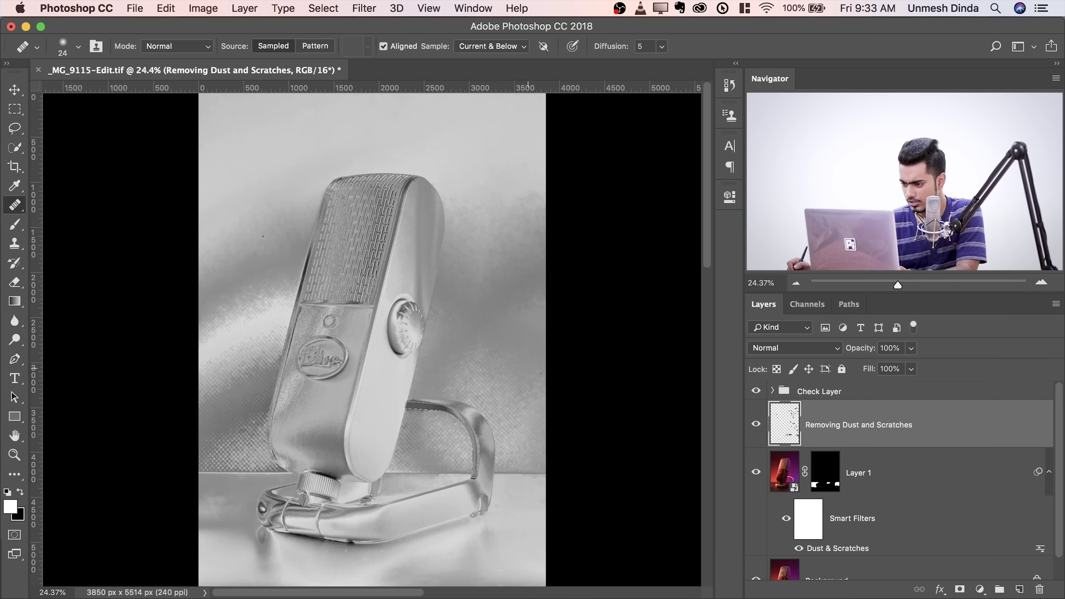
pyautogui.click(756, 393)
pyautogui.moveTo(411, 361); pyautogui.dragTo(437, 299)
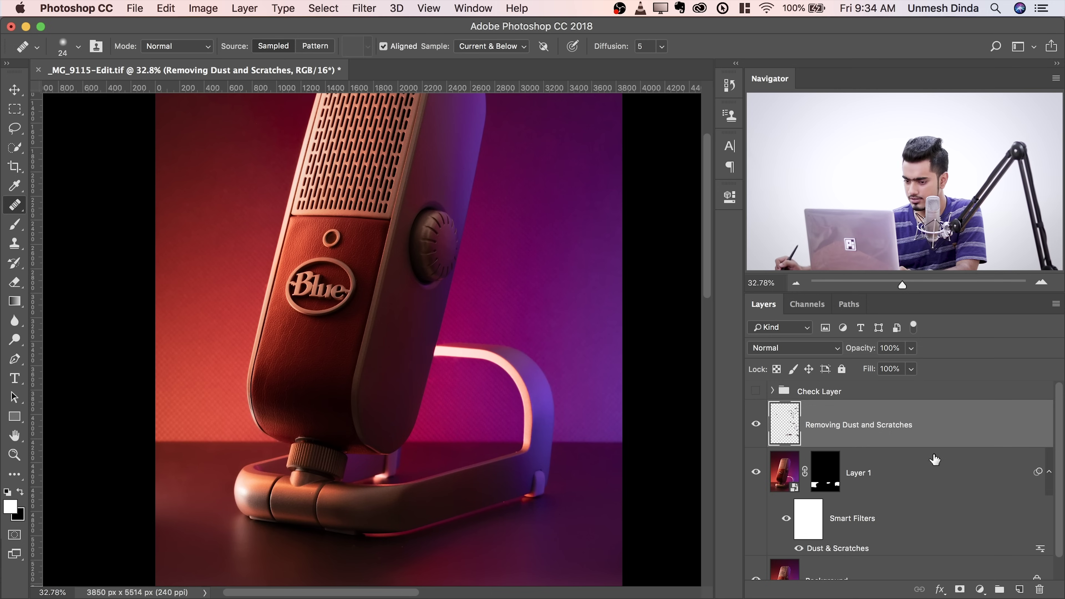
# Step: Show only the Background layer to compare the original dusty photo, and restore the retouching layers
pyautogui.scroll(-2, 1060, 455)
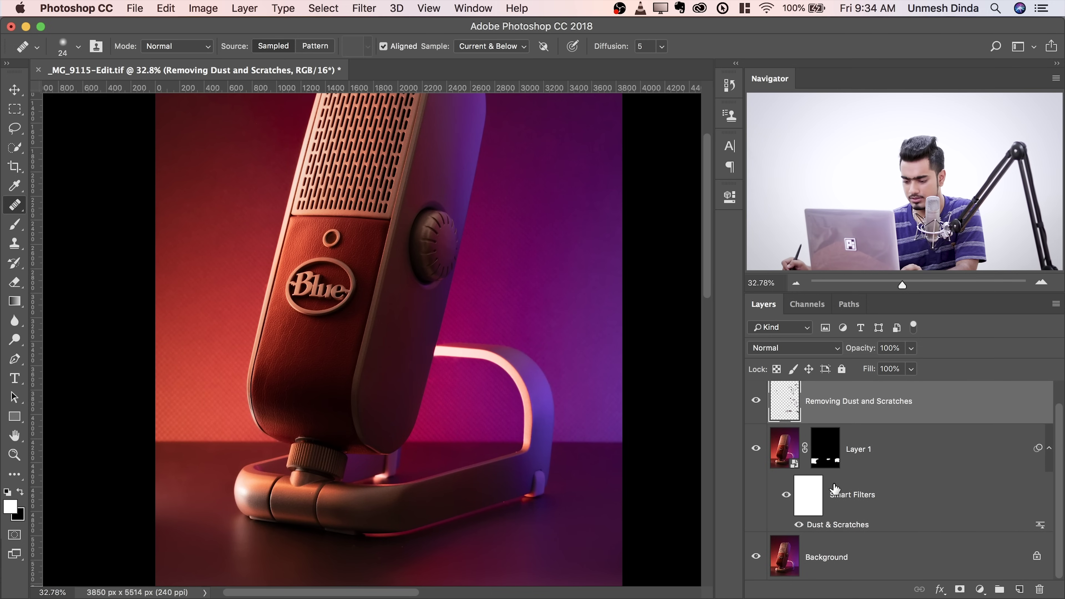
pyautogui.keyDown('alt'); pyautogui.click(756, 556); pyautogui.keyUp('alt')
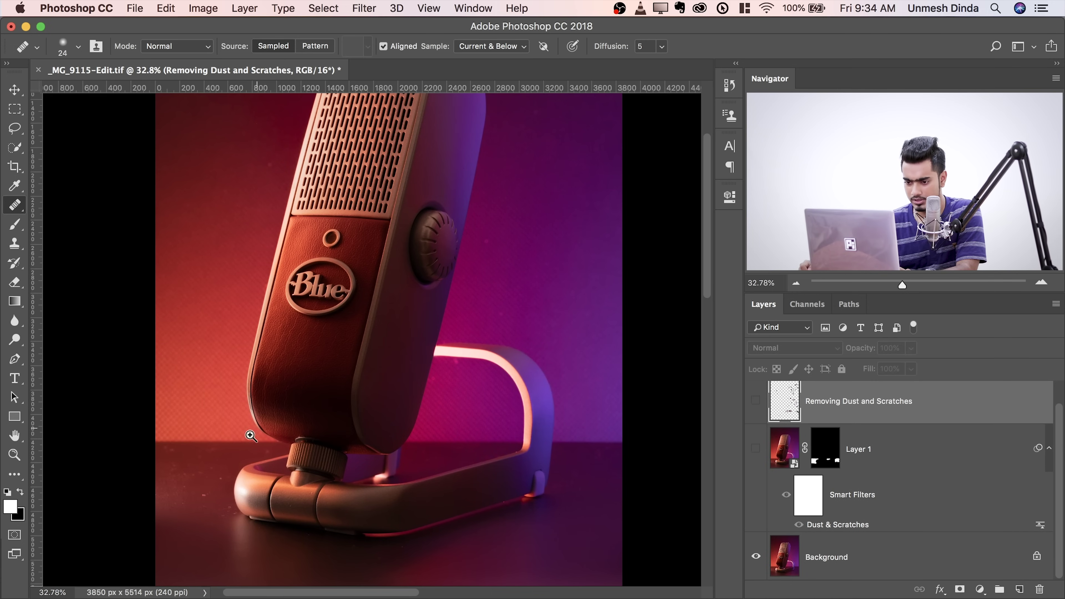
pyautogui.moveTo(243, 441)
pyautogui.mouseDown()
pyautogui.moveTo(278, 434)
pyautogui.moveTo(242, 453)
pyautogui.mouseUp()
pyautogui.moveTo(446, 329); pyautogui.dragTo(423, 356)
pyautogui.scroll(5, 422, 356)
pyautogui.hscroll(4, 537, 328)
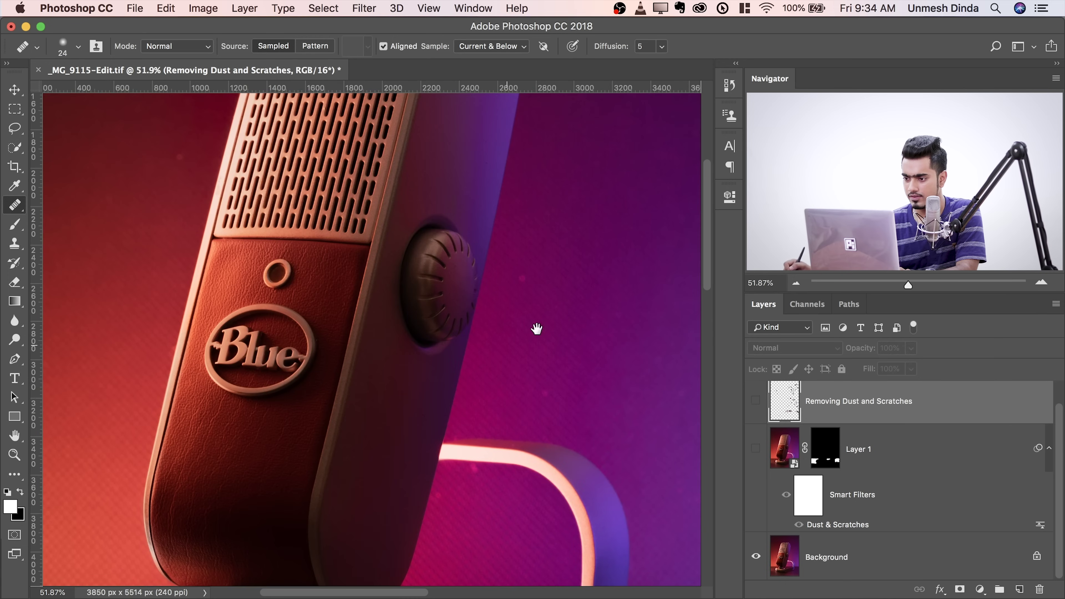
pyautogui.scroll(-3, 526, 322)
pyautogui.scroll(-3, 459, 349)
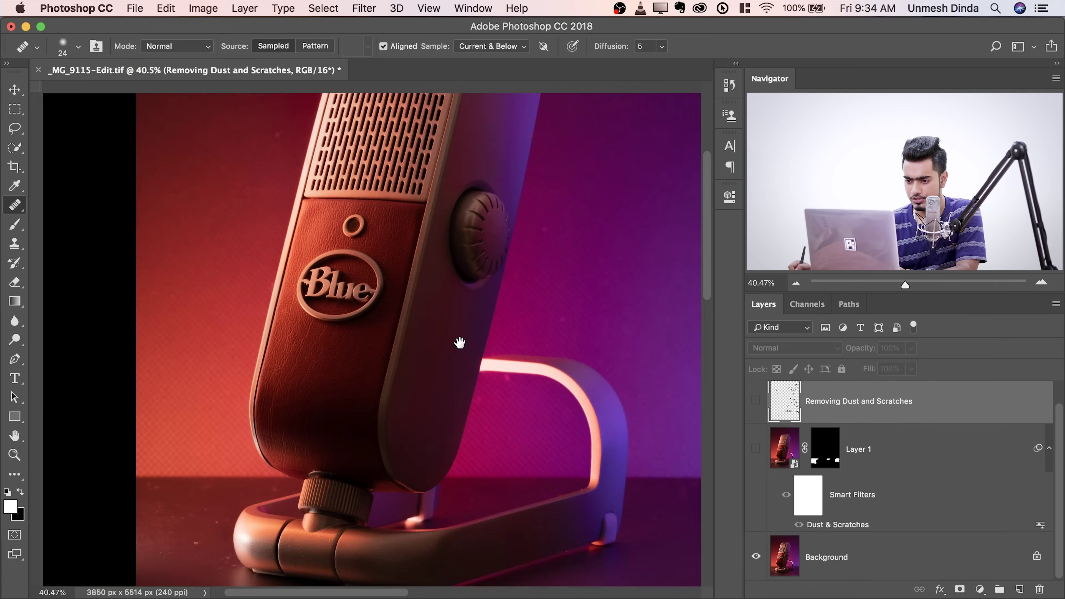
pyautogui.scroll(-1, 456, 341)
pyautogui.press('super+r')
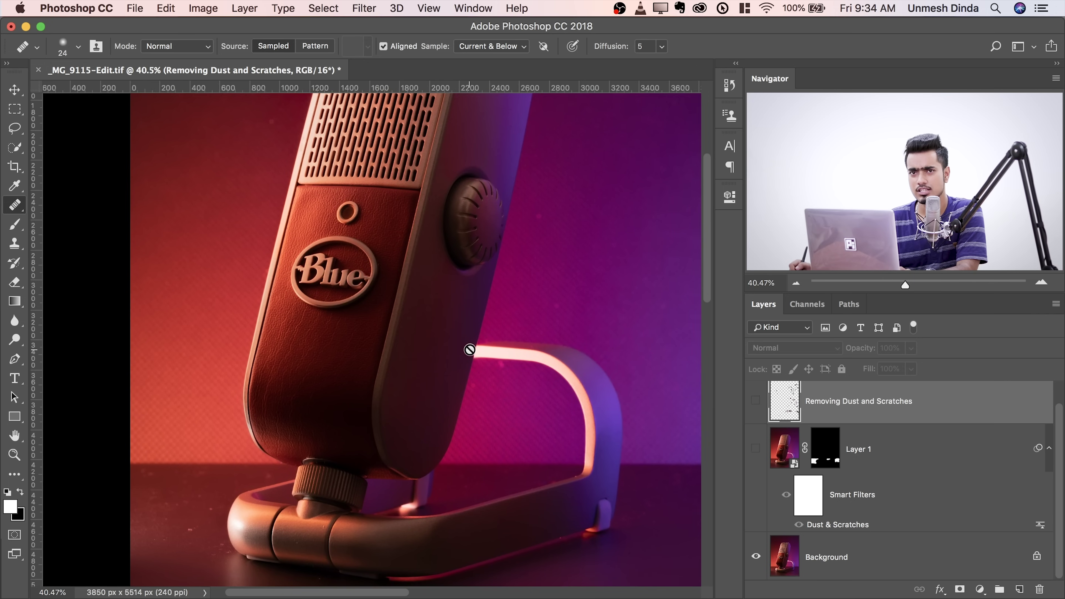
pyautogui.keyDown('alt'); pyautogui.click(763, 561); pyautogui.keyUp('alt')
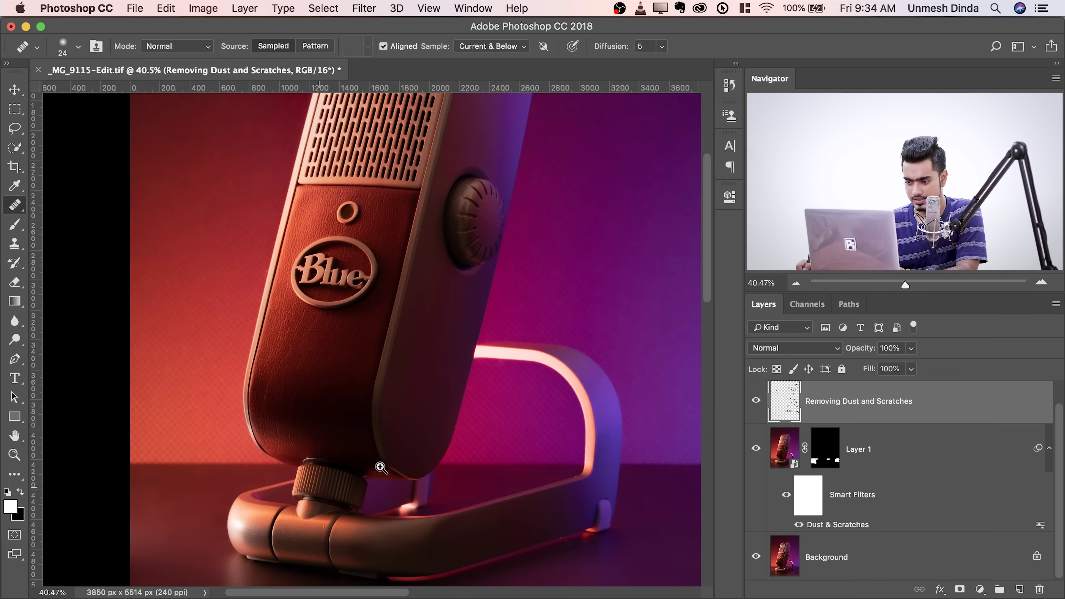
# Step: Heal the small bright speck on the middle section of the stand's base with the 24 px Healing Brush
pyautogui.moveTo(380, 467); pyautogui.dragTo(438, 450)
pyautogui.moveTo(377, 493); pyautogui.dragTo(385, 324)
pyautogui.moveTo(344, 393); pyautogui.dragTo(371, 385)
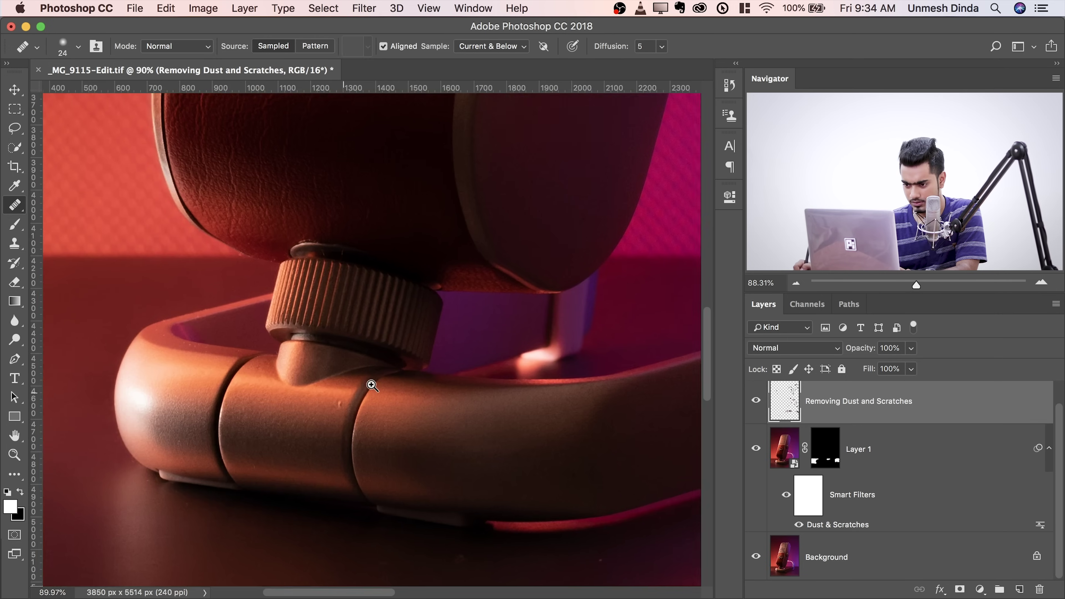
pyautogui.scroll(5, 372, 385)
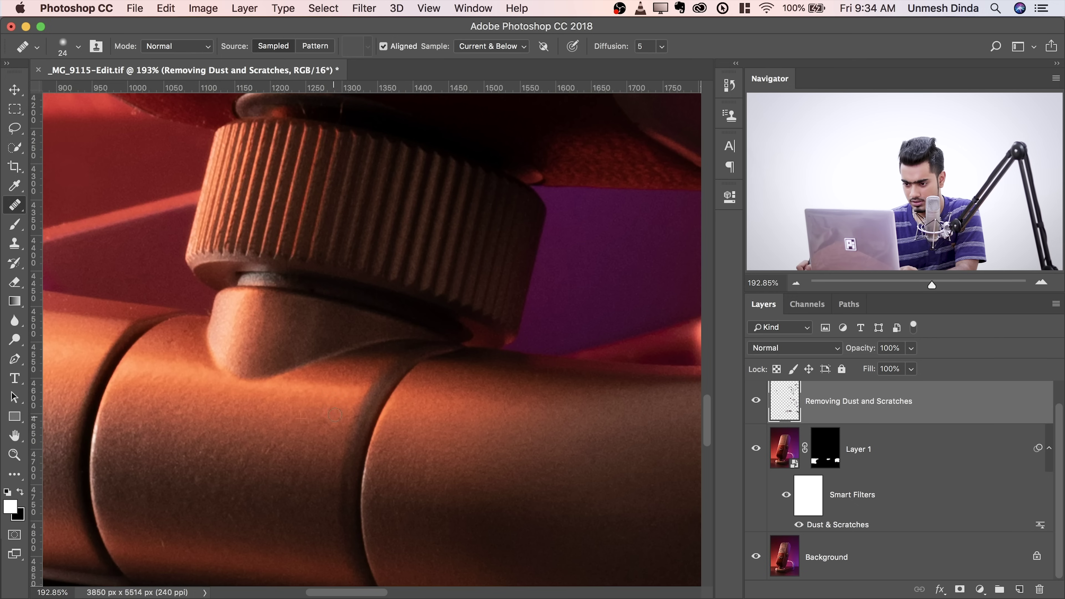
pyautogui.scroll(-5, 333, 356)
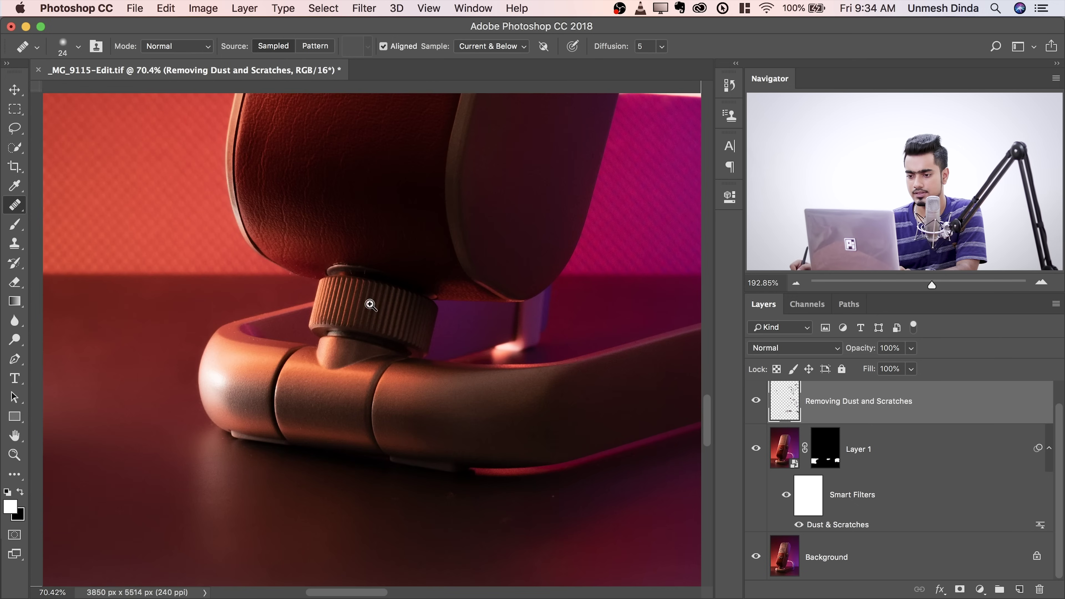
pyautogui.scroll(10, 351, 392)
pyautogui.press('super+0')
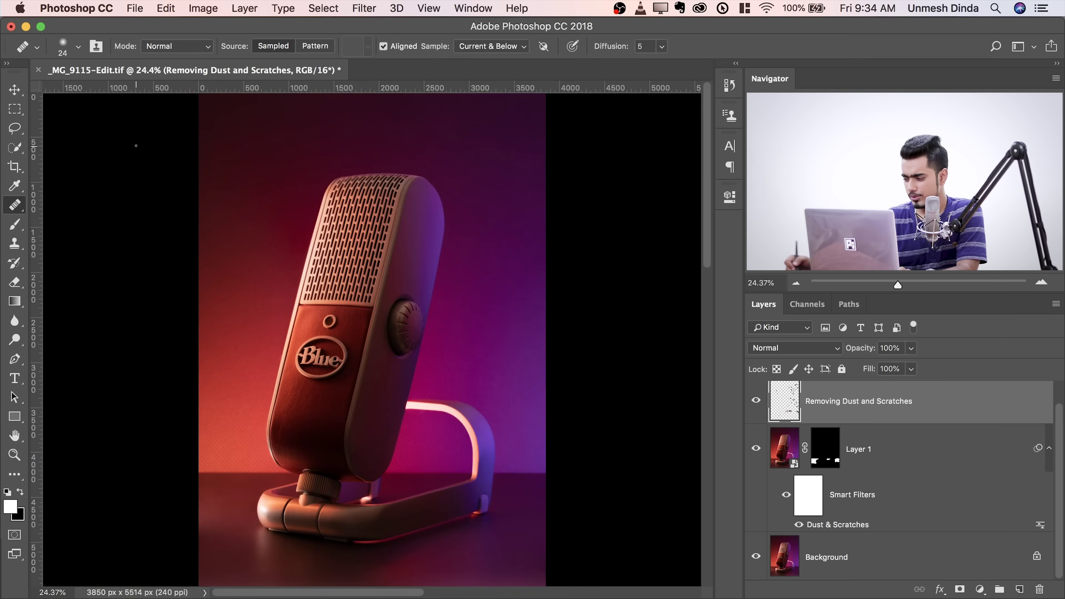